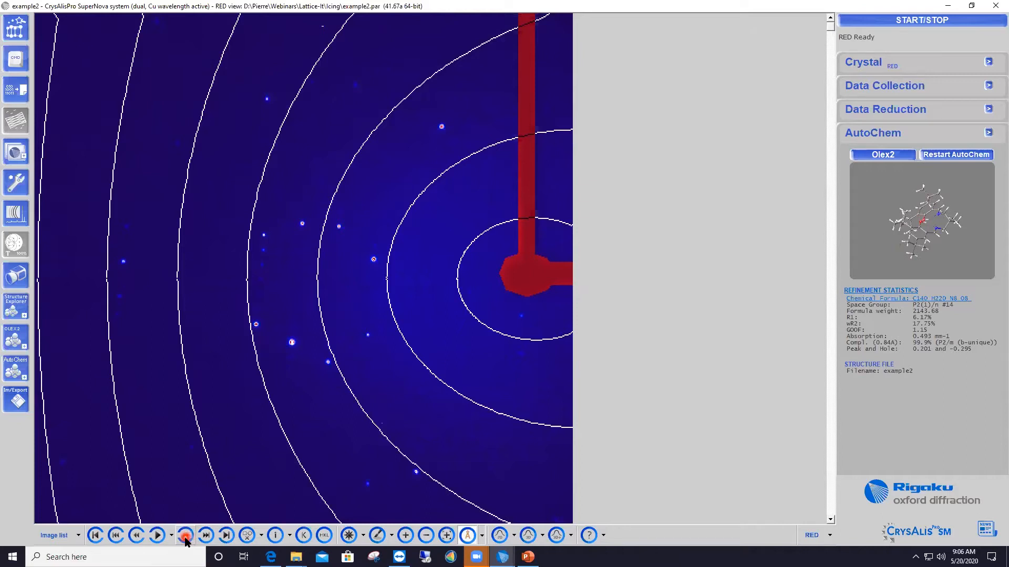
# Step: Browse the diffraction frames of run 1 singly and ten at a time, and advance to the first frames of runs 2 and 3
pyautogui.click(186, 538)
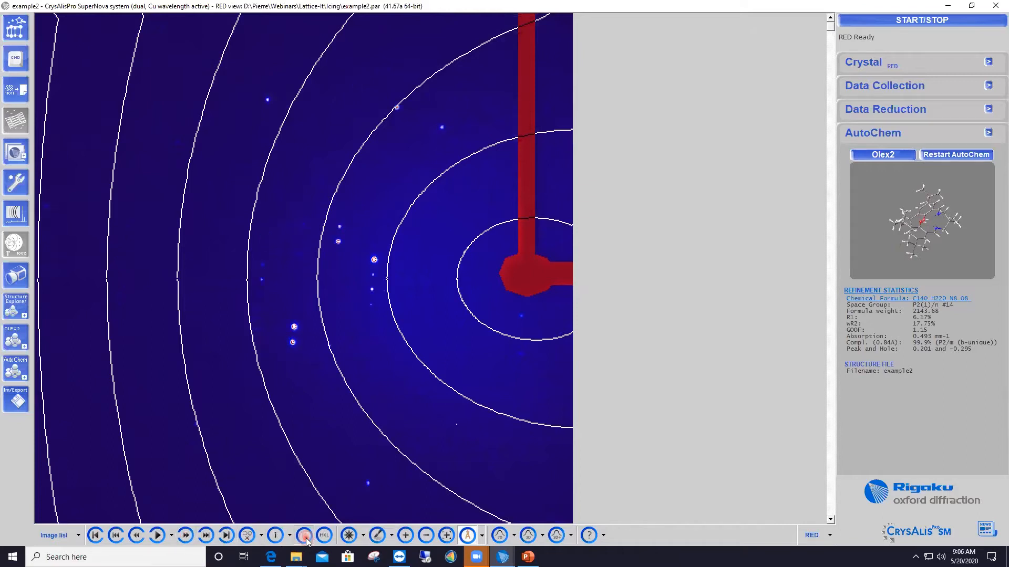
pyautogui.click(190, 539)
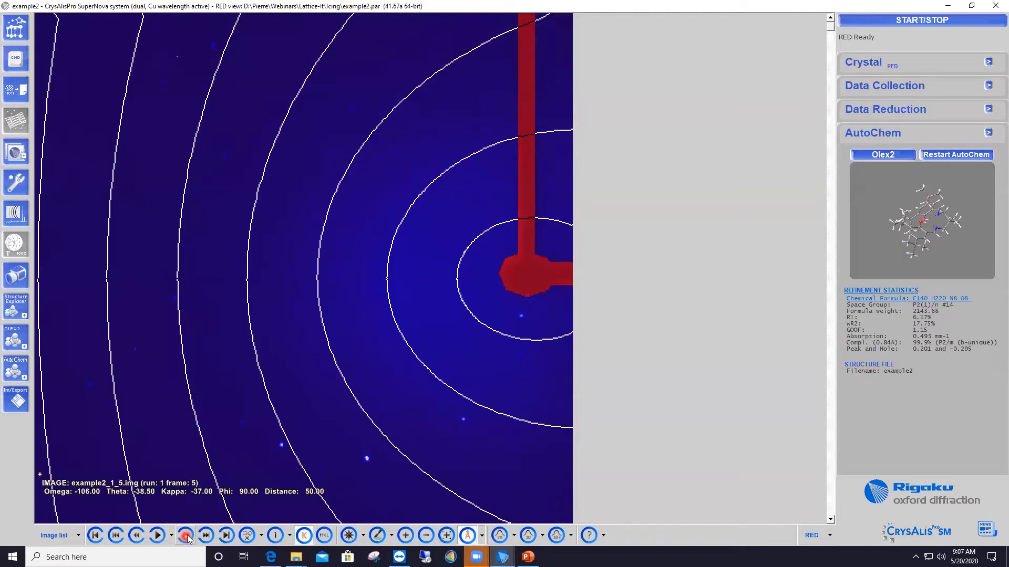
pyautogui.click(205, 536)
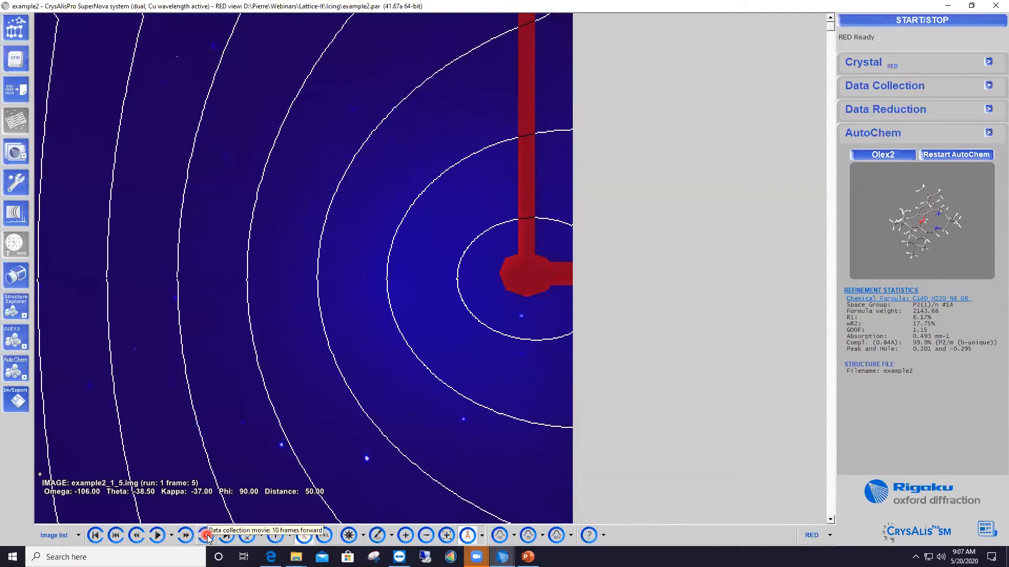
pyautogui.click(207, 535)
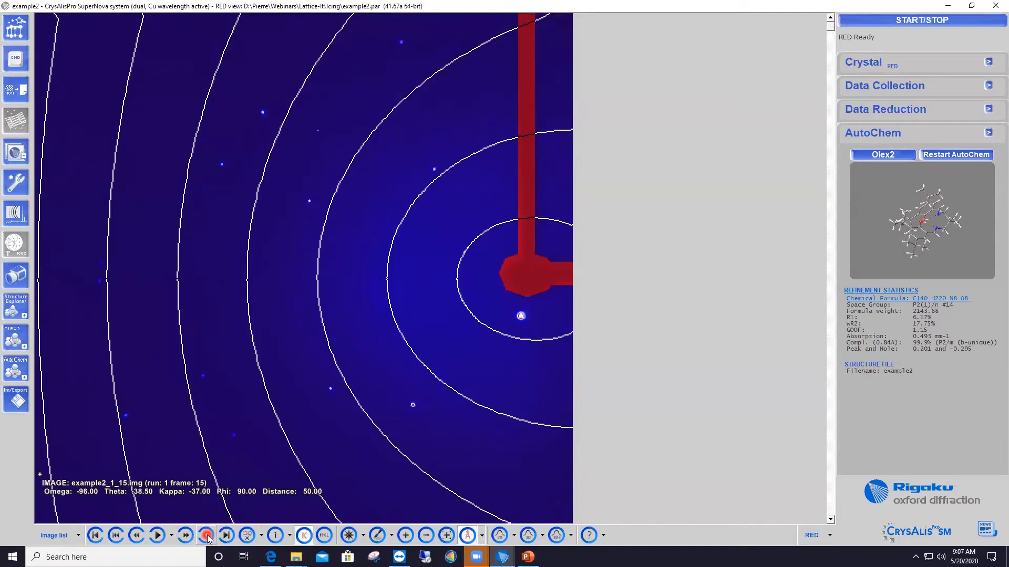
pyautogui.click(207, 535)
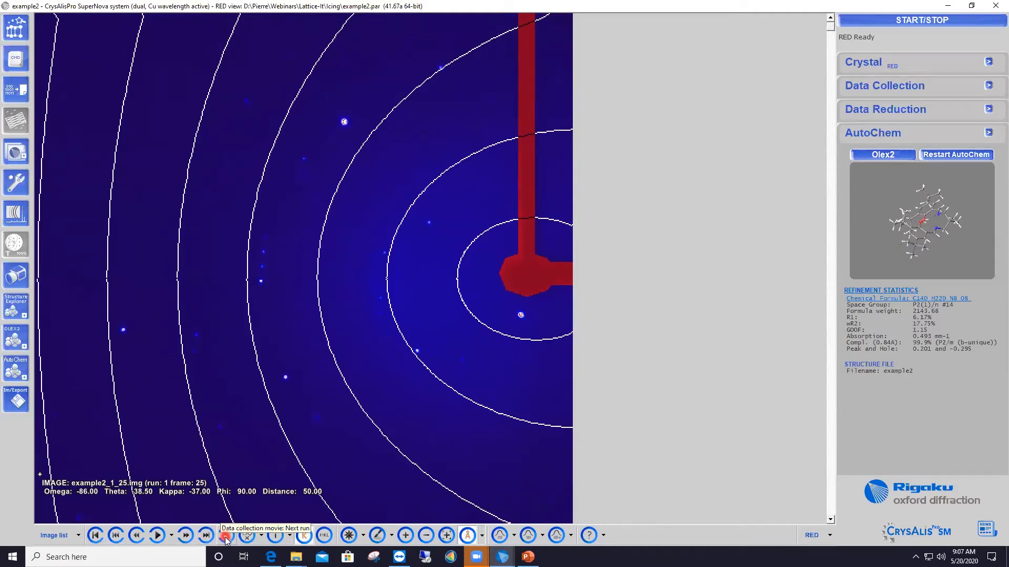
pyautogui.click(225, 536)
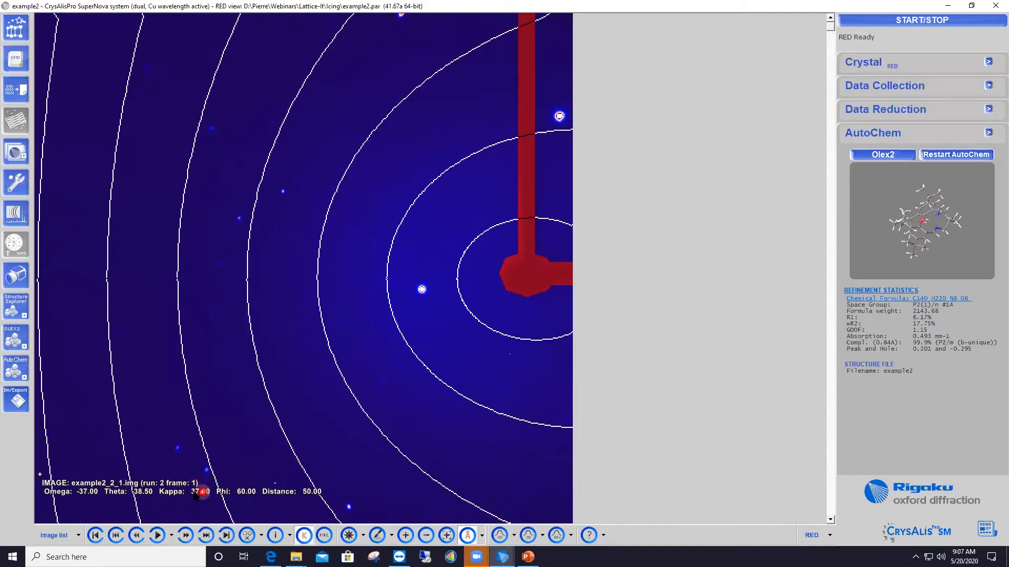
pyautogui.click(226, 536)
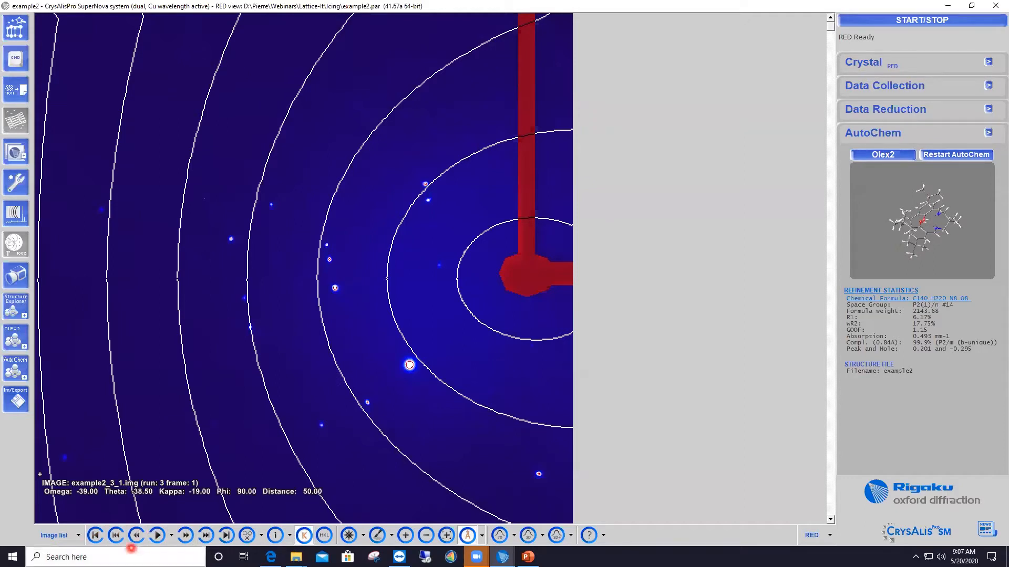
# Step: Play the data collection movie through all runs and replay it from run 1 to examine the diffraction pattern
pyautogui.click(158, 536)
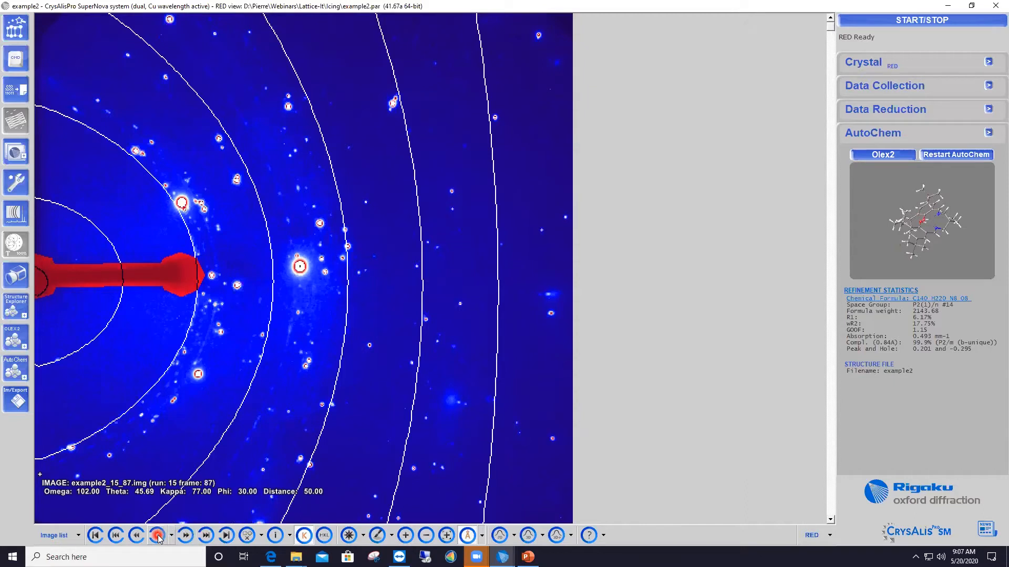
pyautogui.click(184, 540)
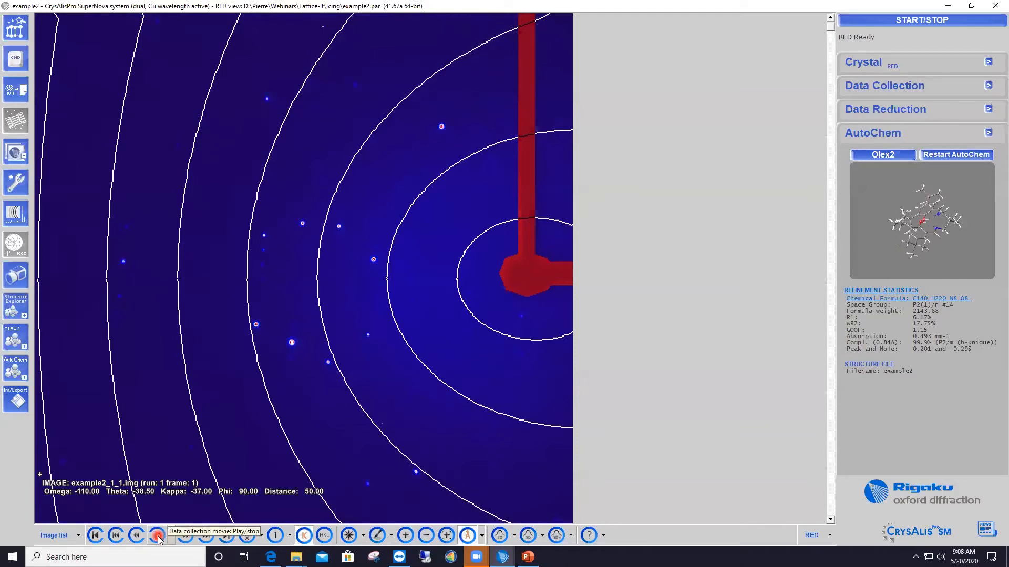
pyautogui.click(157, 536)
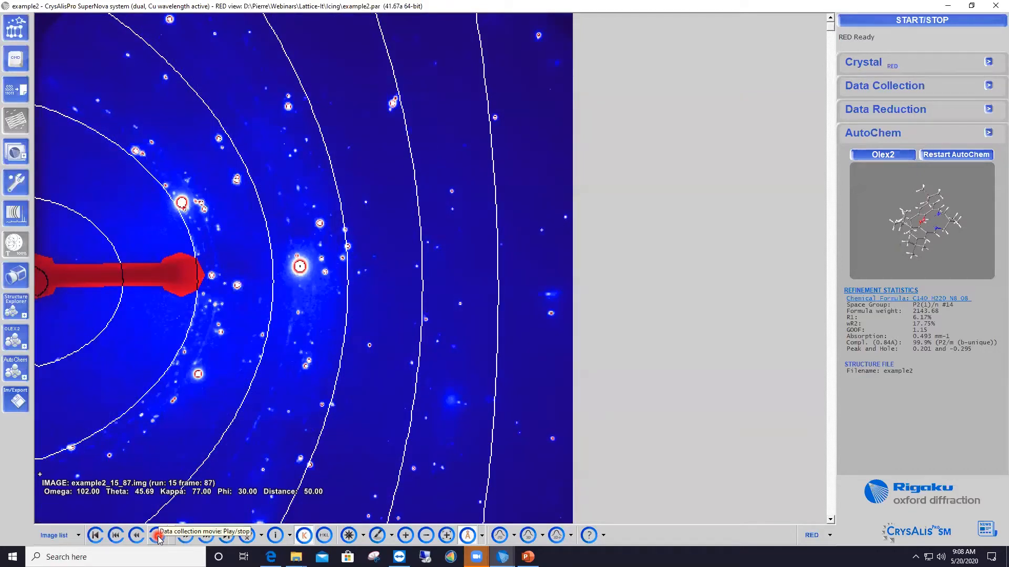
pyautogui.click(157, 536)
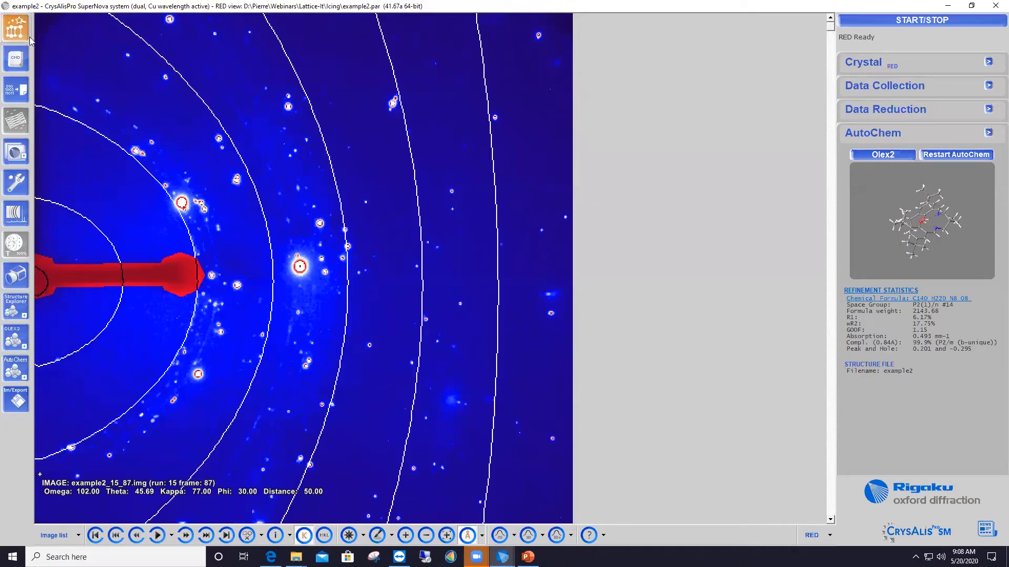
# Step: Run peak hunting on the dataset from the Lattice wizard
pyautogui.click(7, 22)
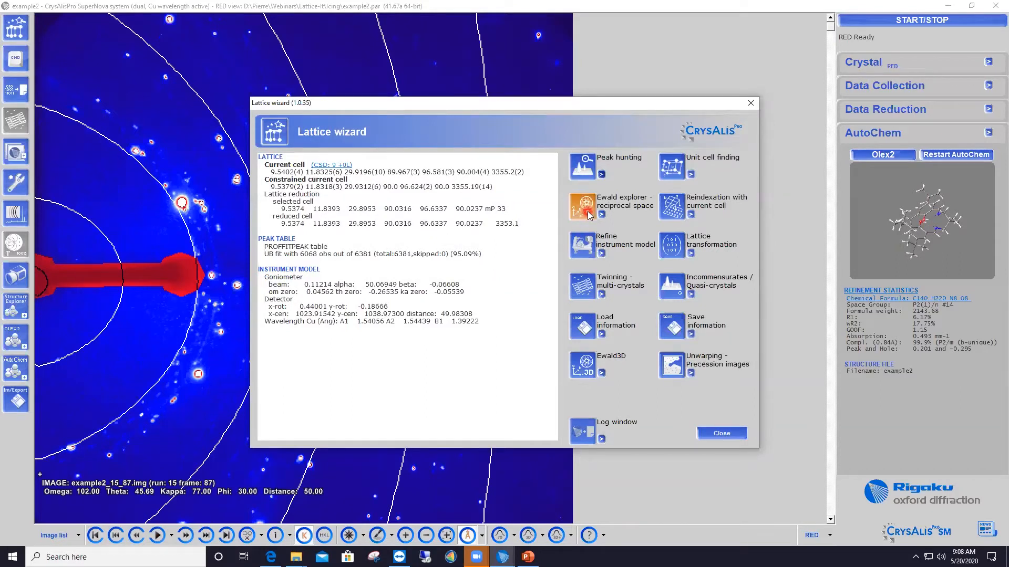
pyautogui.click(587, 174)
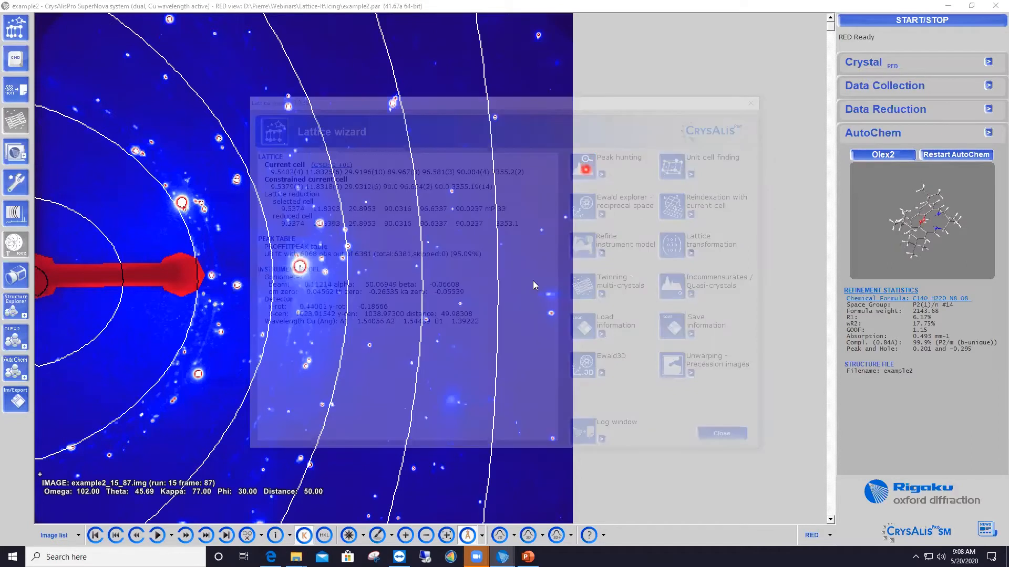
pyautogui.click(512, 314)
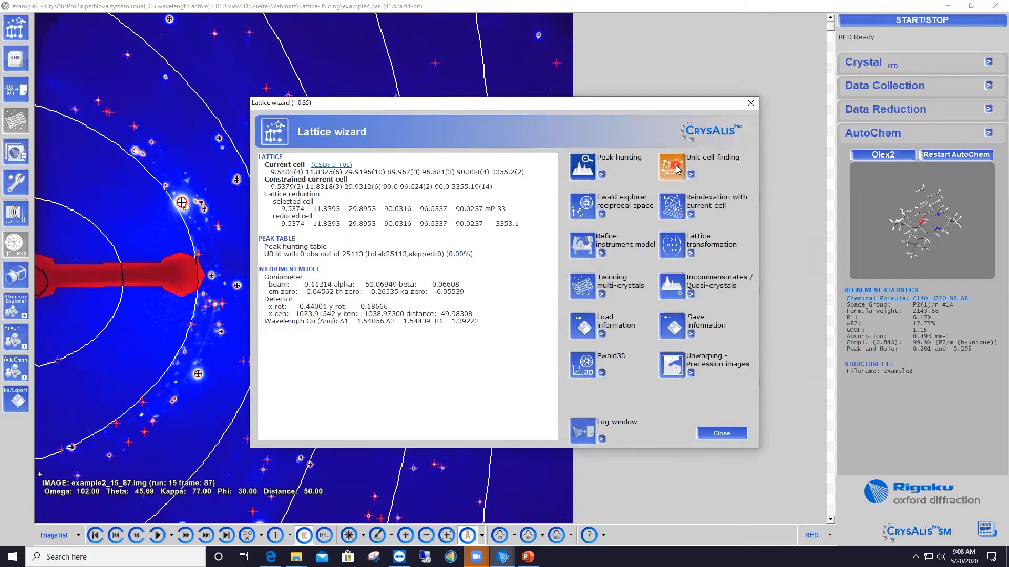
# Step: Open the hunted peaks in Ewald Explorer with the lattice overlay and view them along b* and a*
pyautogui.click(585, 208)
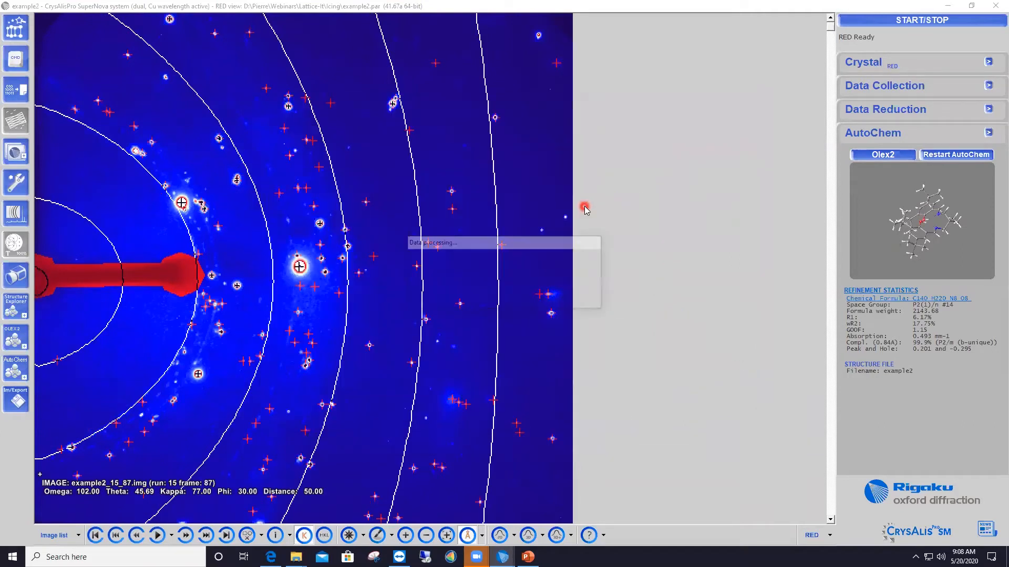
pyautogui.moveTo(566, 226); pyautogui.dragTo(518, 213)
pyautogui.click(361, 27)
pyautogui.click(296, 28)
pyautogui.click(273, 30)
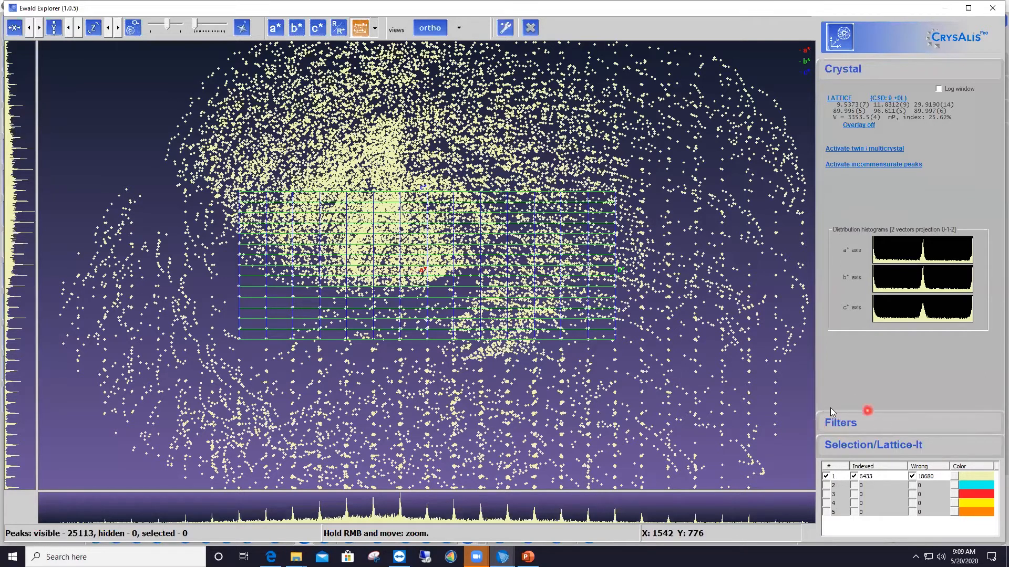
# Step: Enable the run filter, deselect all runs and show only the peaks of run 1
pyautogui.click(841, 423)
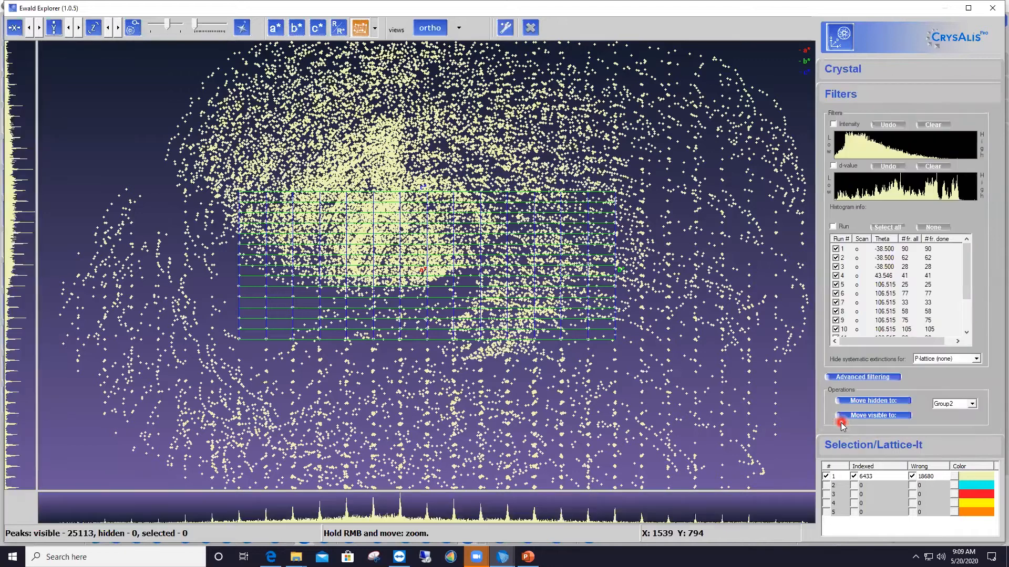
pyautogui.click(834, 228)
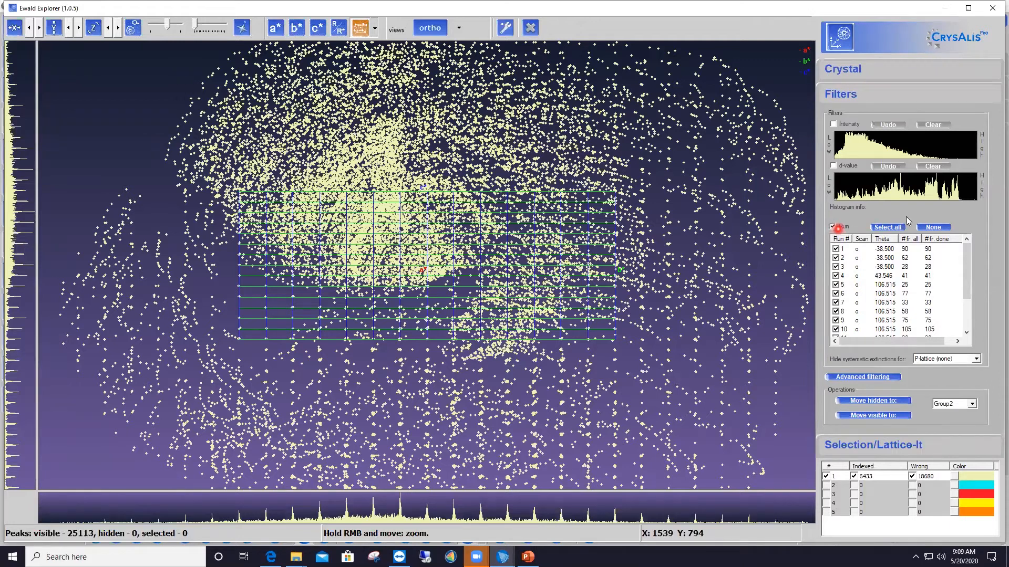
pyautogui.click(933, 228)
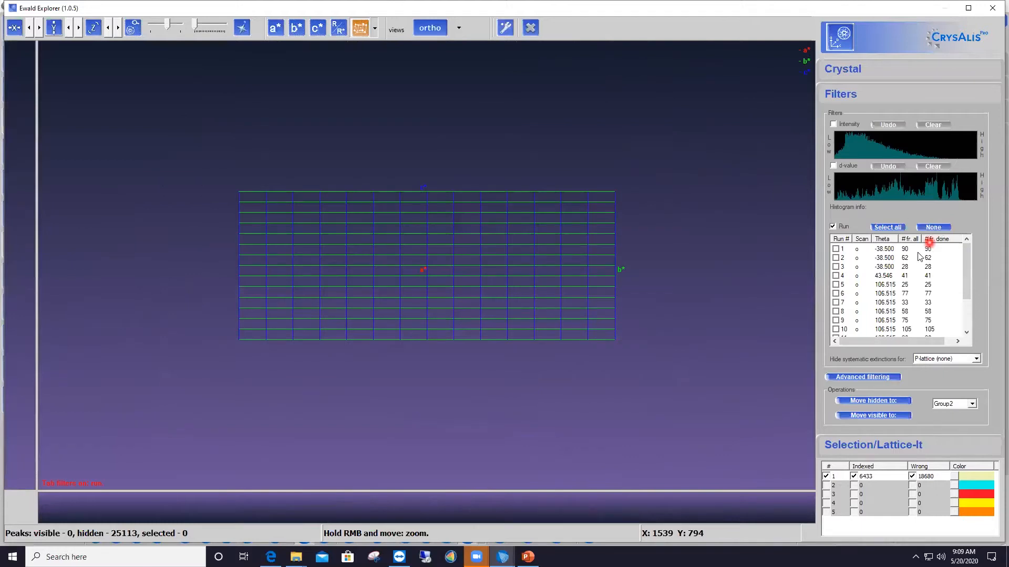
pyautogui.click(835, 250)
pyautogui.click(835, 249)
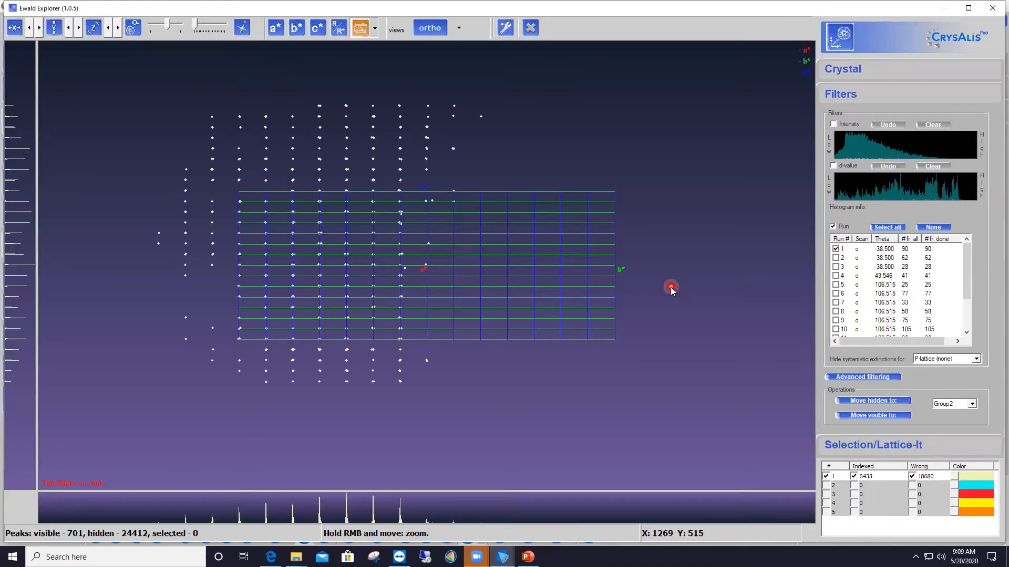
pyautogui.scroll(-1, 671, 288)
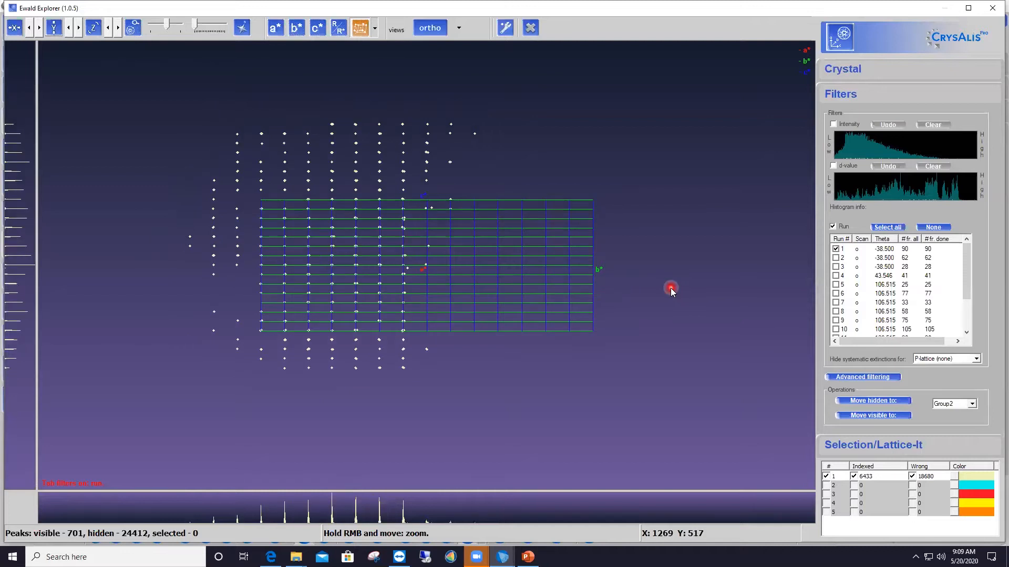
pyautogui.scroll(3, 671, 288)
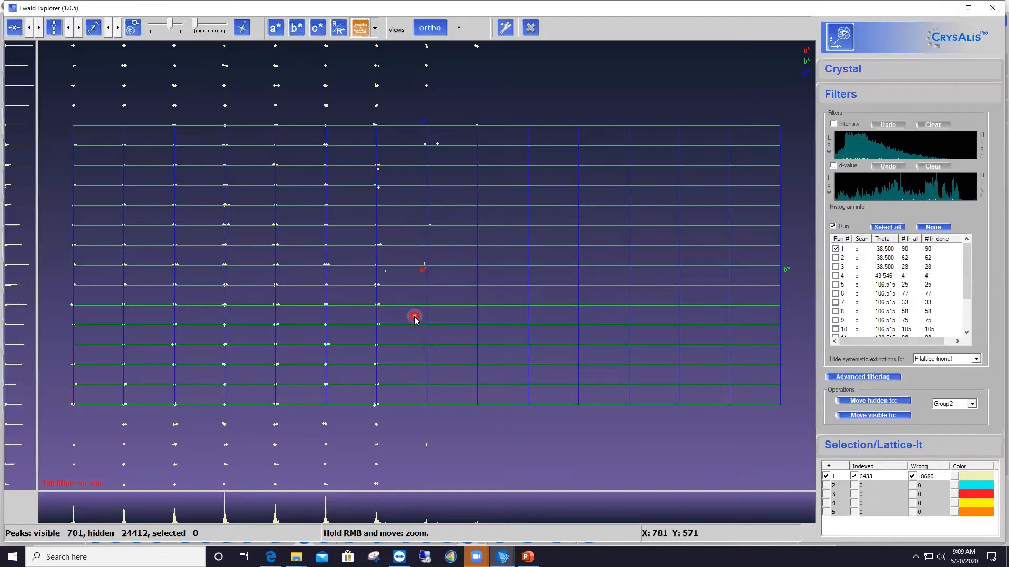
# Step: Add runs 2, 3, 4 and 5 to the displayed peaks
pyautogui.click(836, 258)
pyautogui.click(836, 267)
pyautogui.click(836, 276)
pyautogui.click(835, 285)
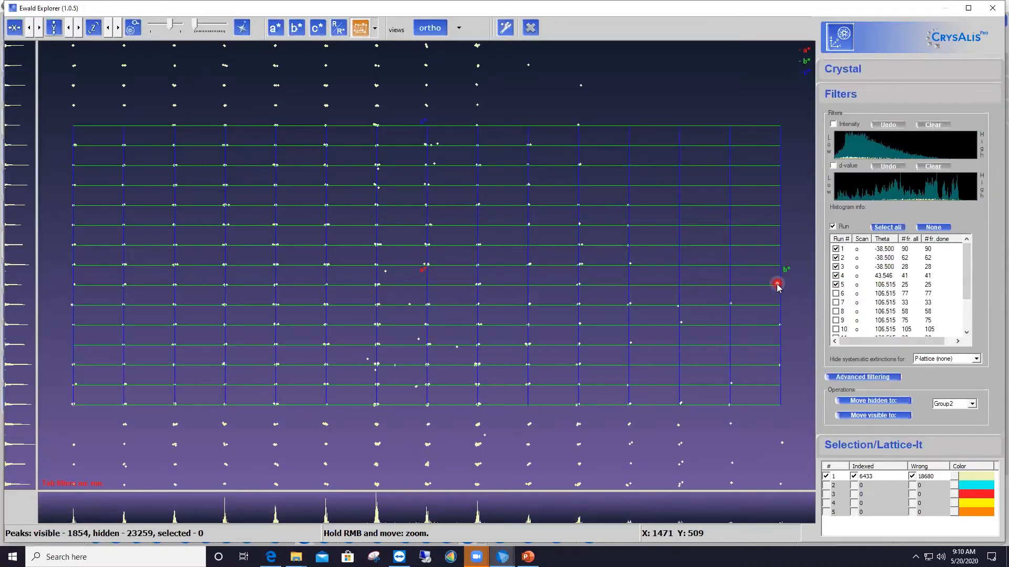
# Step: View the filtered peaks and lattice overlay along b* and c*
pyautogui.scroll(-5, 777, 284)
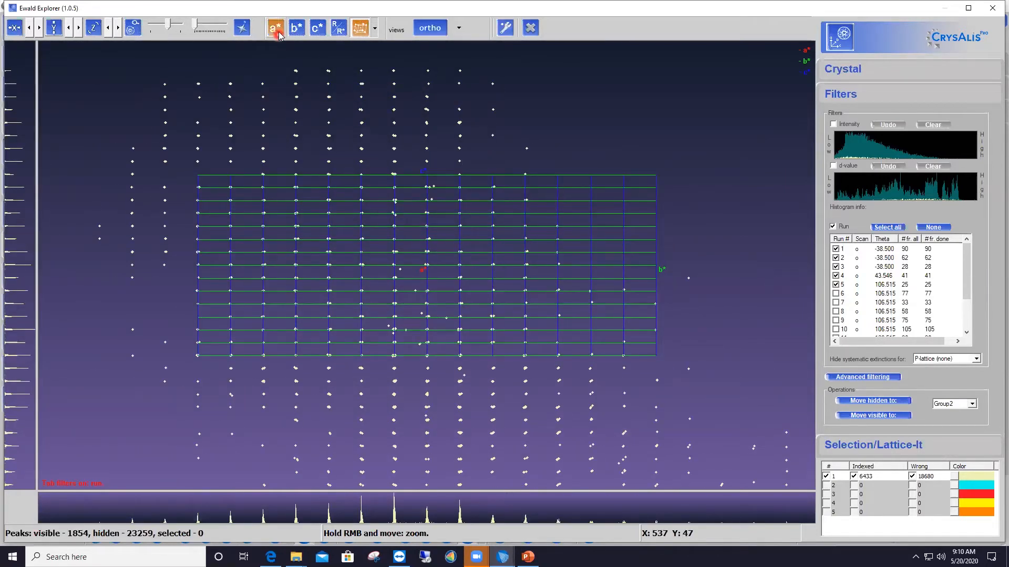
pyautogui.click(317, 29)
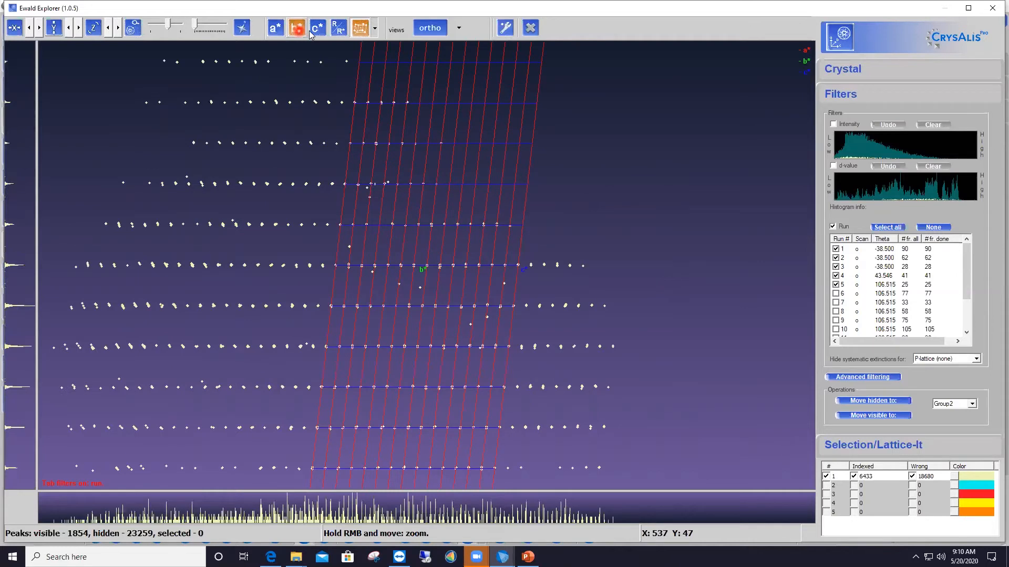
pyautogui.click(317, 31)
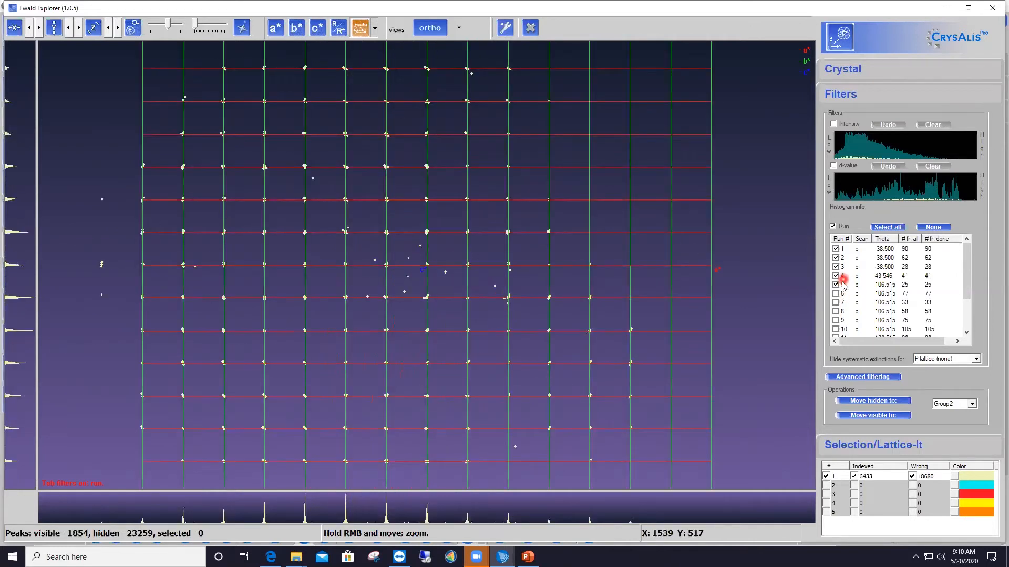
# Step: Add runs 6 to 9 to the display one by one, checking how each run's peaks fit the lattice
pyautogui.click(836, 294)
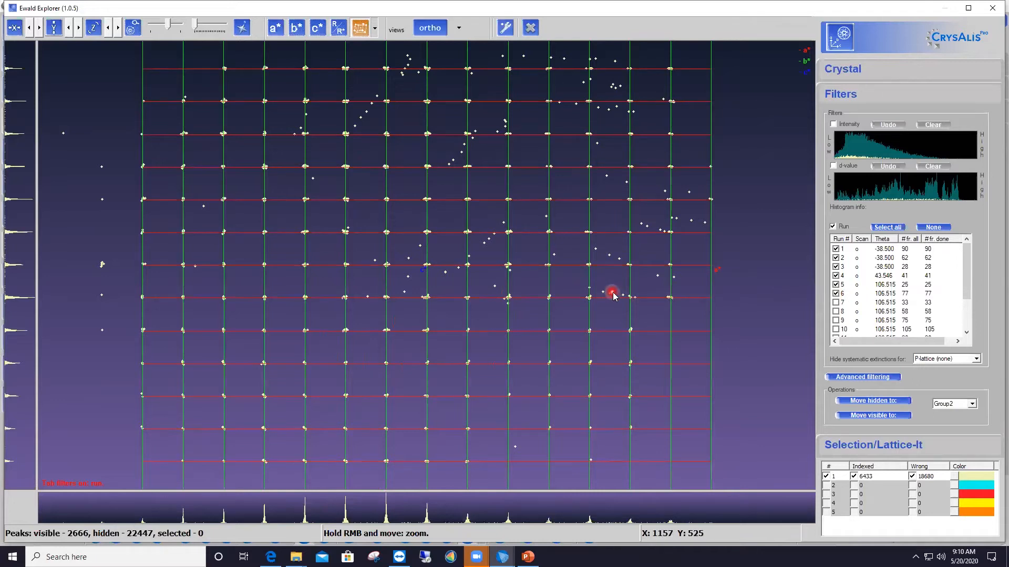
pyautogui.click(836, 304)
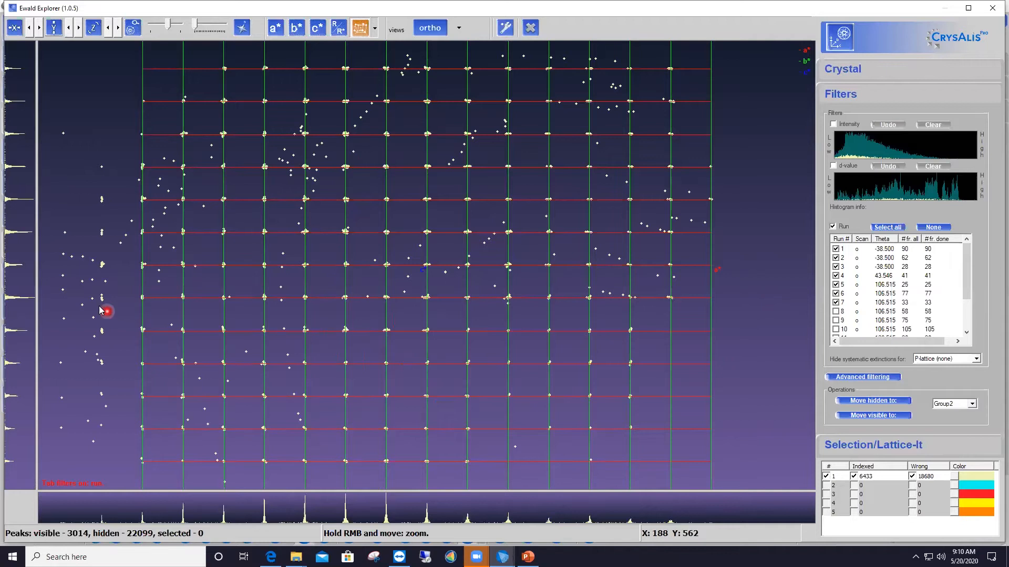
pyautogui.click(836, 311)
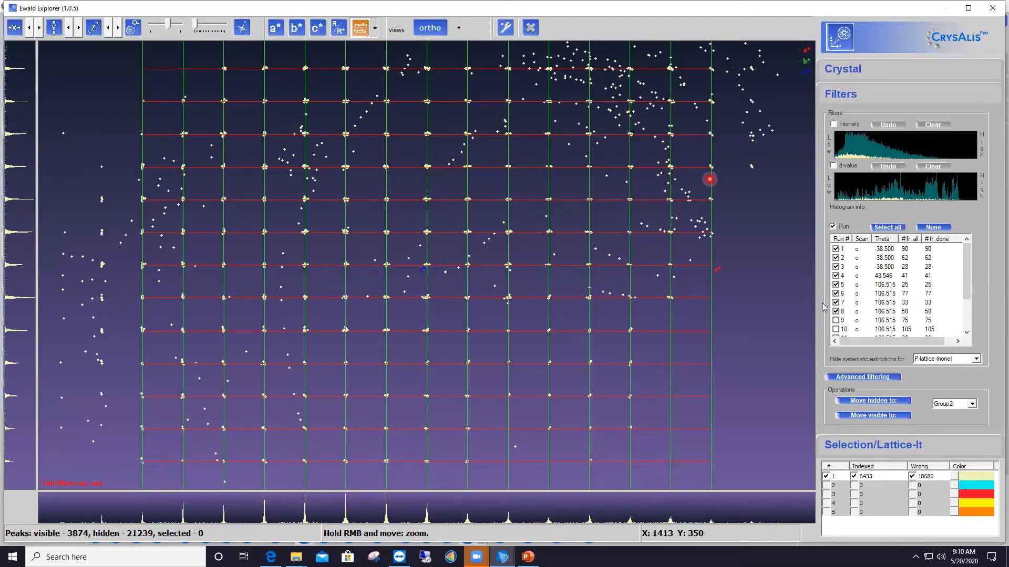
pyautogui.click(836, 320)
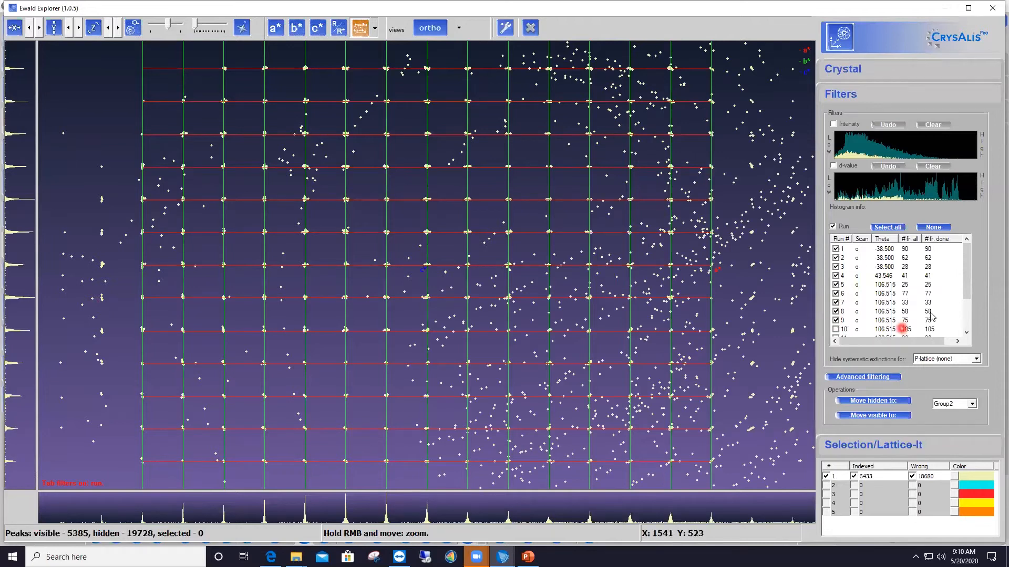
# Step: Add the remaining runs 10 to 15 to the displayed peaks
pyautogui.moveTo(957, 293); pyautogui.dragTo(957, 323)
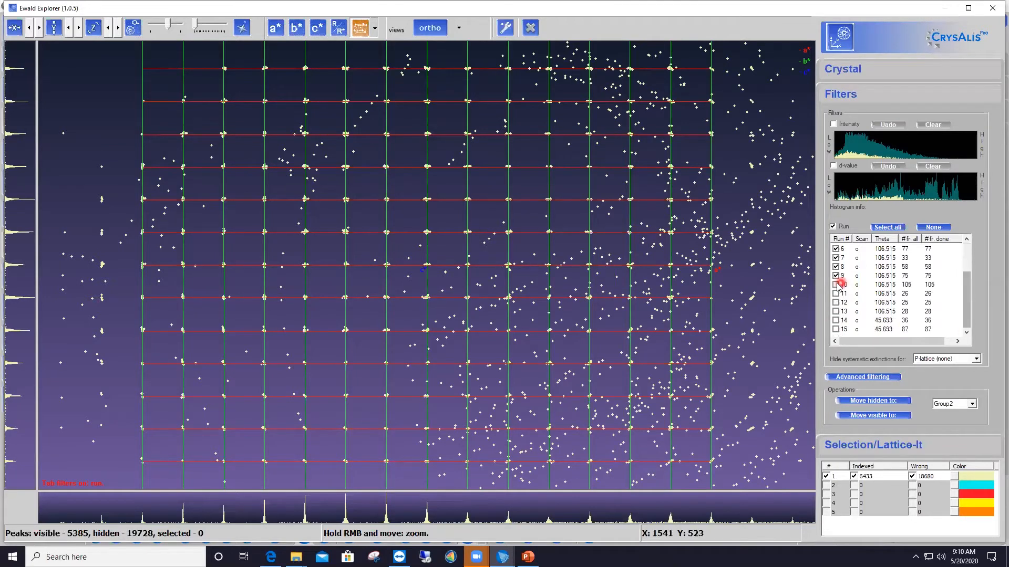
pyautogui.click(836, 285)
pyautogui.click(836, 293)
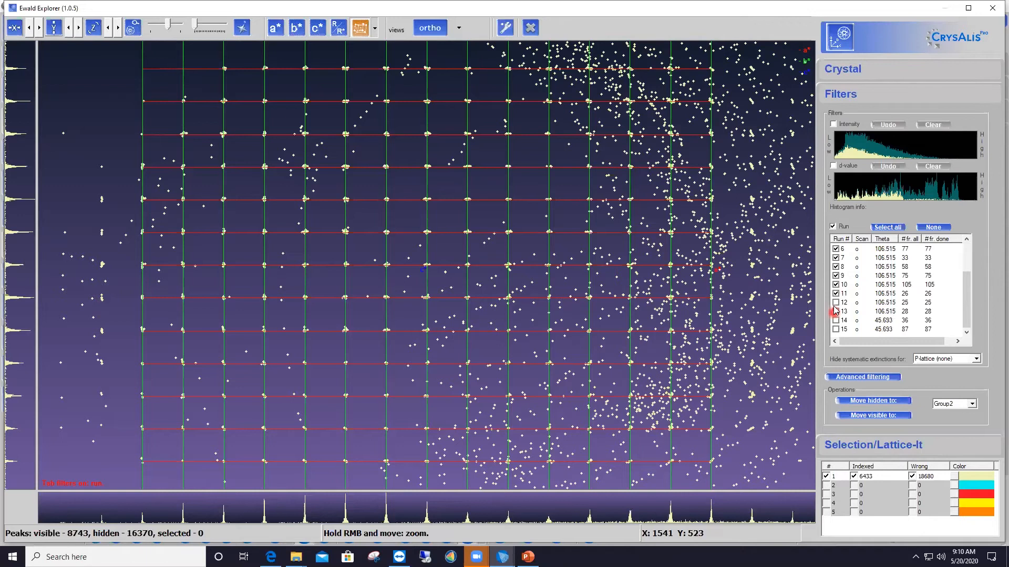
pyautogui.click(836, 302)
pyautogui.click(836, 312)
pyautogui.click(836, 320)
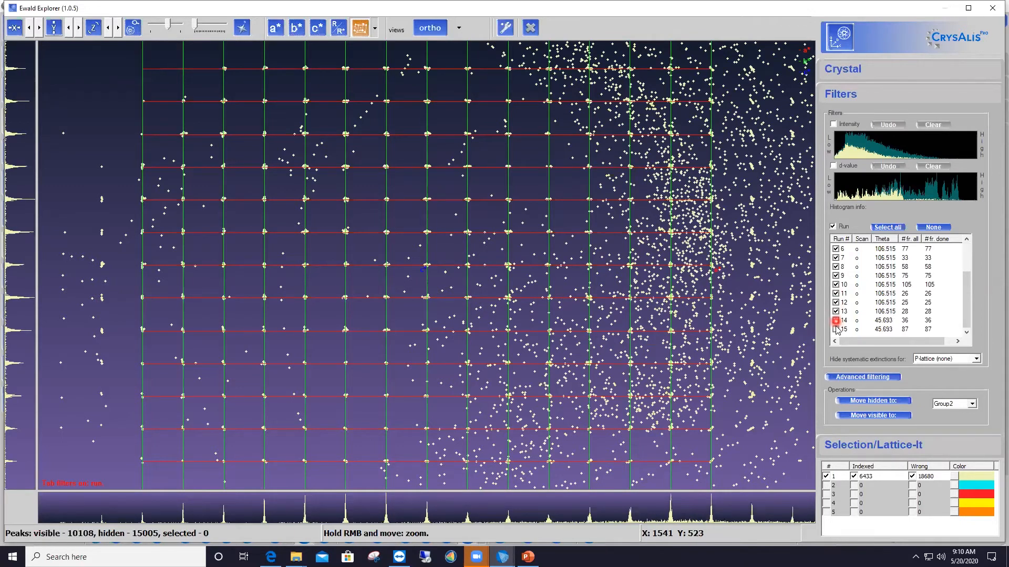
pyautogui.click(836, 329)
pyautogui.scroll(-3, 639, 317)
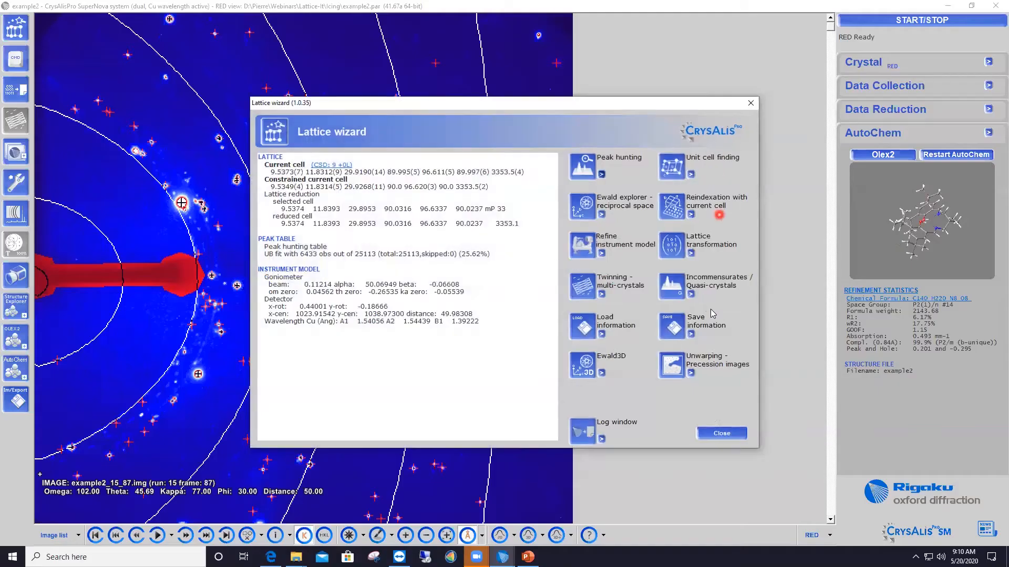
# Step: Close the Lattice wizard
pyautogui.click(711, 451)
pyautogui.click(720, 433)
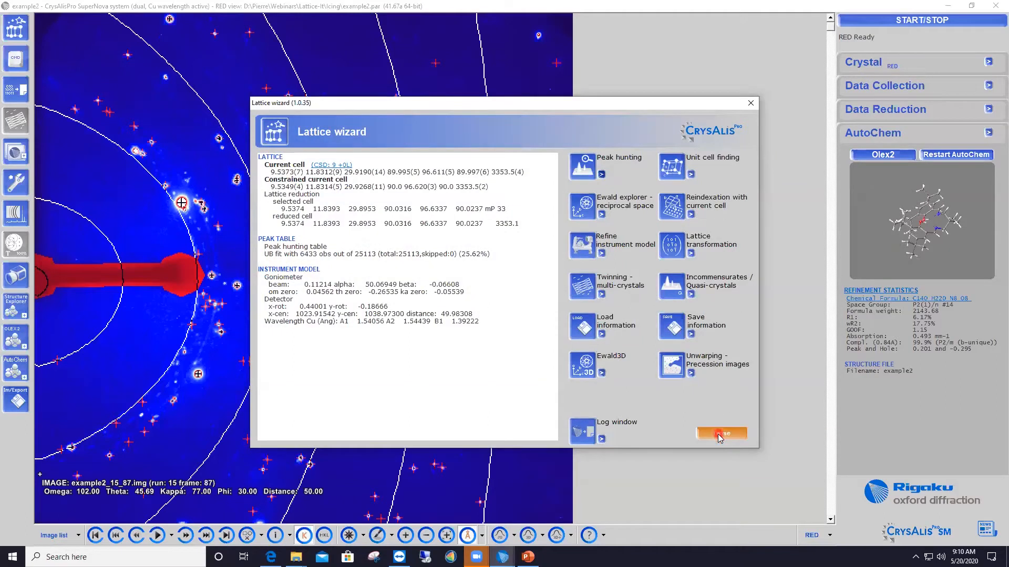
# Step: Rotate the refined structure model in the AutoChem results and open the data reduction results
pyautogui.moveTo(943, 234); pyautogui.dragTo(895, 261)
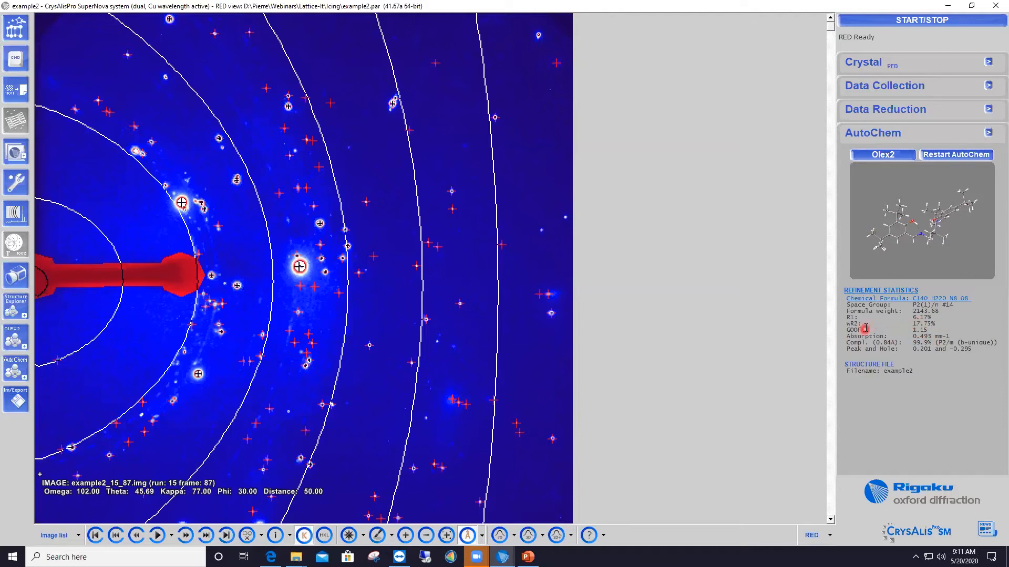
pyautogui.click(894, 109)
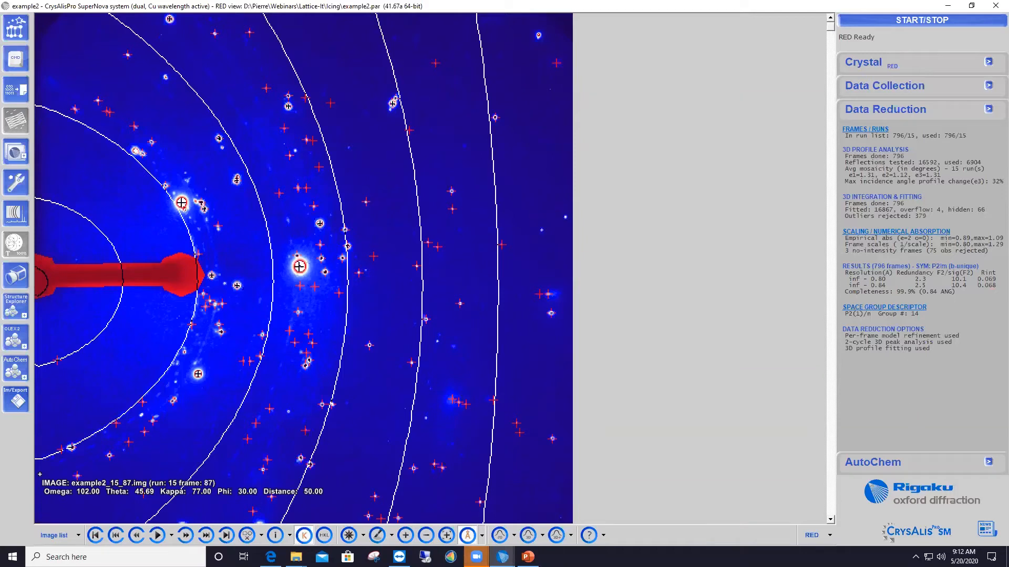
# Step: Switch to the other example2 session, the one from the Example_DataSets\Icing folder
pyautogui.moveTo(503, 557)
pyautogui.click(597, 513)
pyautogui.moveTo(503, 556)
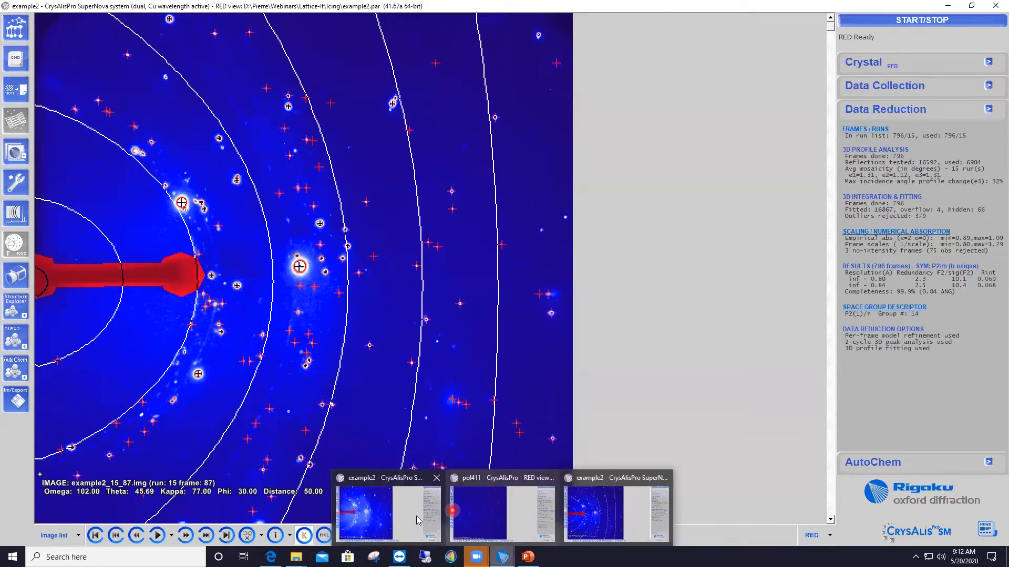
pyautogui.click(415, 516)
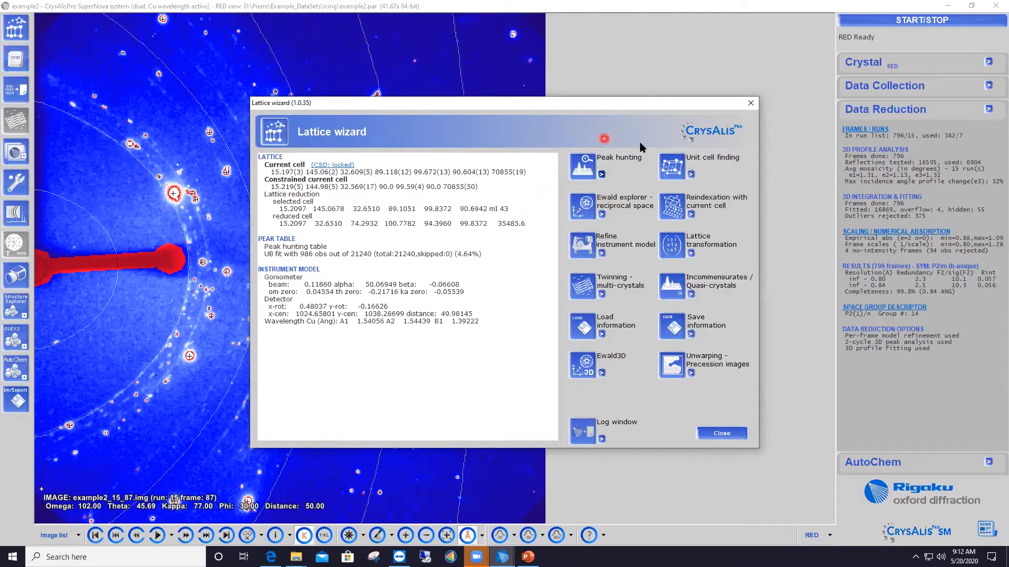
# Step: Check the frame ranges in the run list of peak hunting with user settings, select run 9, and cancel without hunting
pyautogui.click(601, 177)
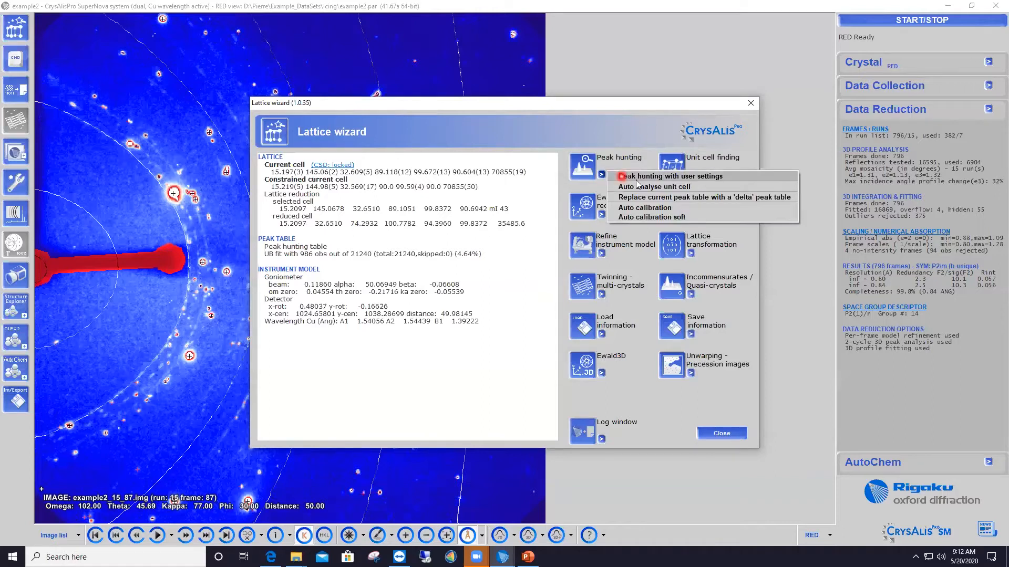
pyautogui.click(695, 177)
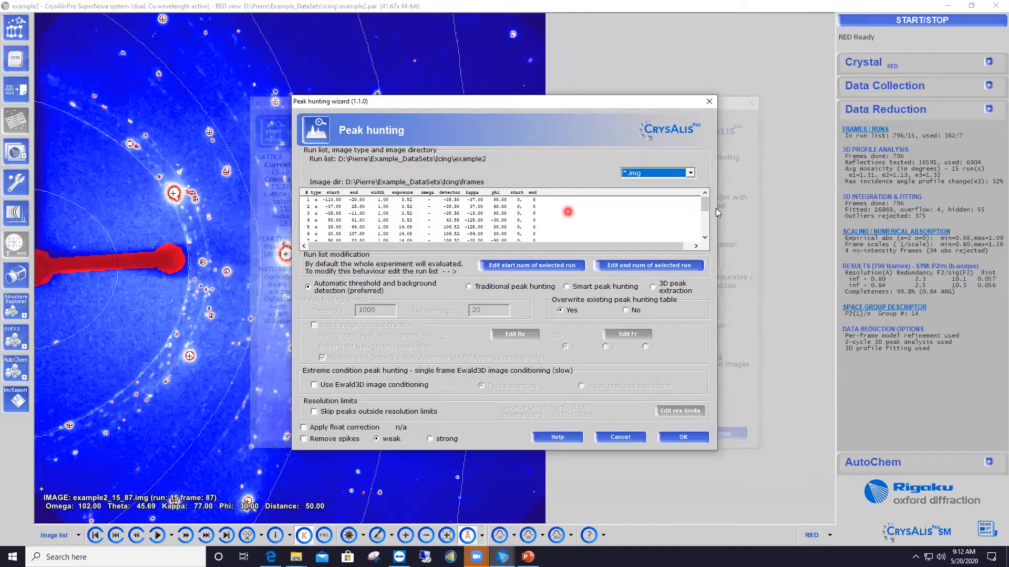
pyautogui.moveTo(708, 207); pyautogui.dragTo(708, 217)
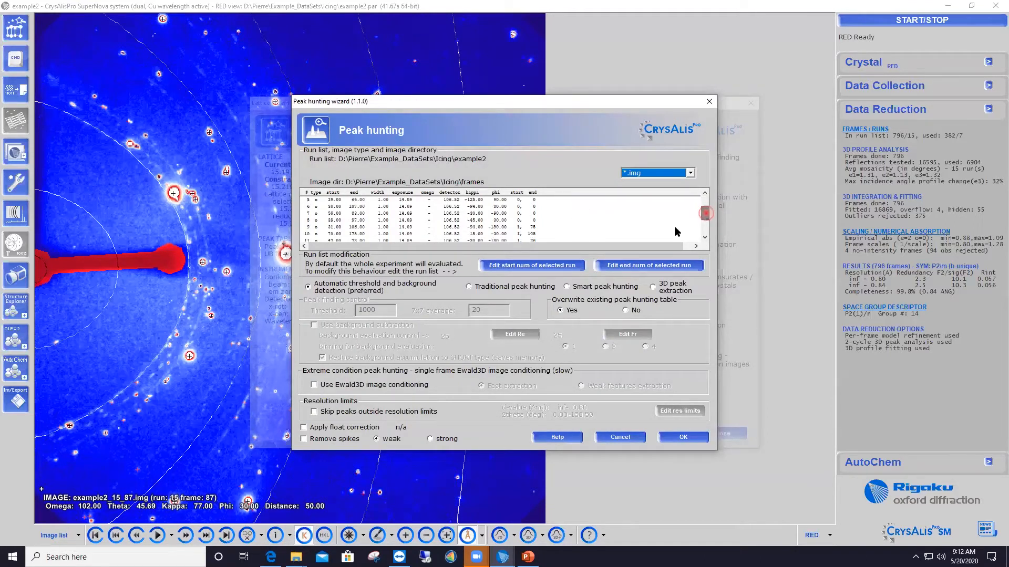
pyautogui.click(366, 229)
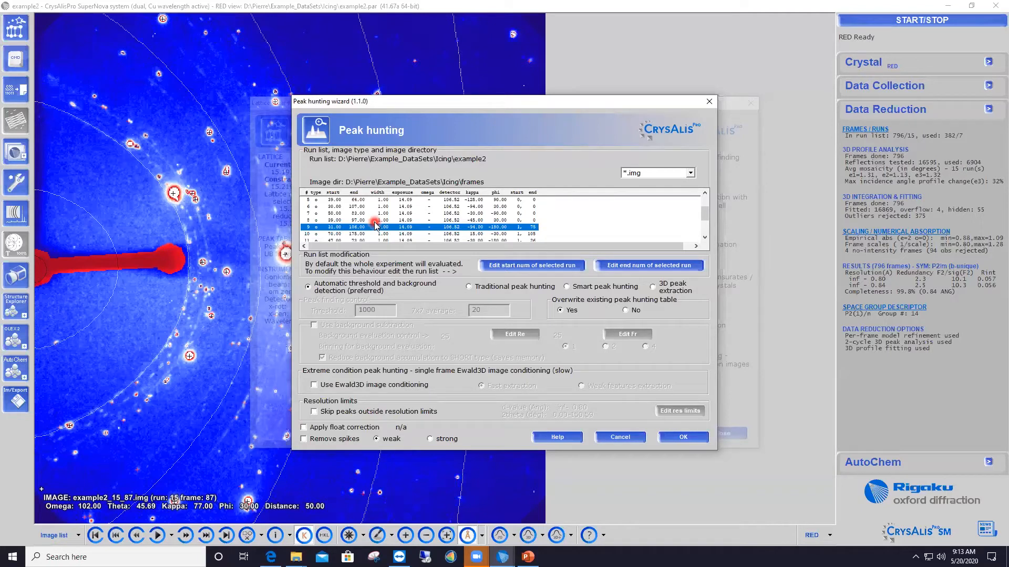
pyautogui.click(632, 440)
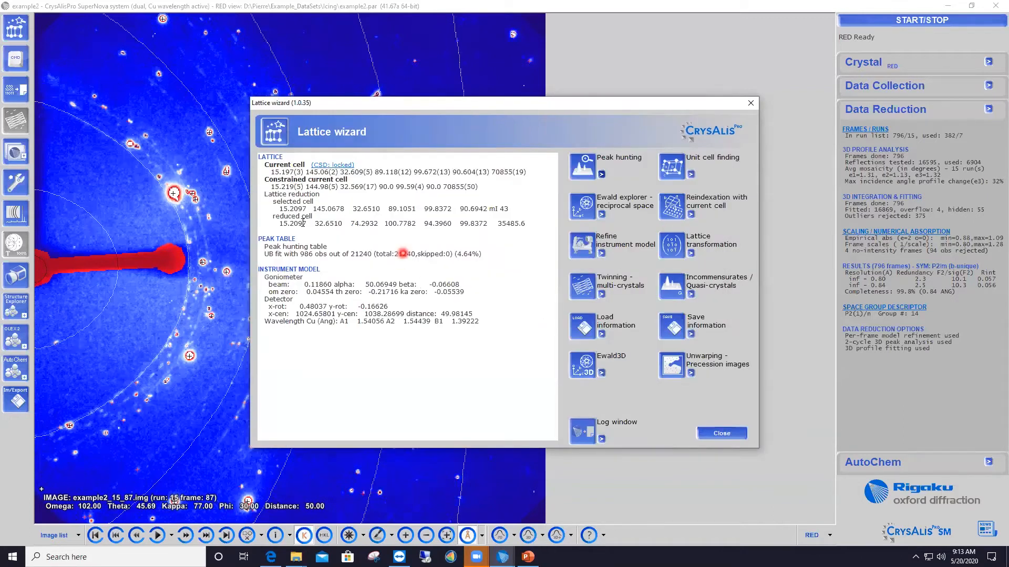
# Step: Examine the selected and reduced cells and the percentage of fitted peaks in the Lattice wizard
pyautogui.moveTo(277, 209); pyautogui.dragTo(378, 209)
pyautogui.click(325, 223)
pyautogui.click(336, 215)
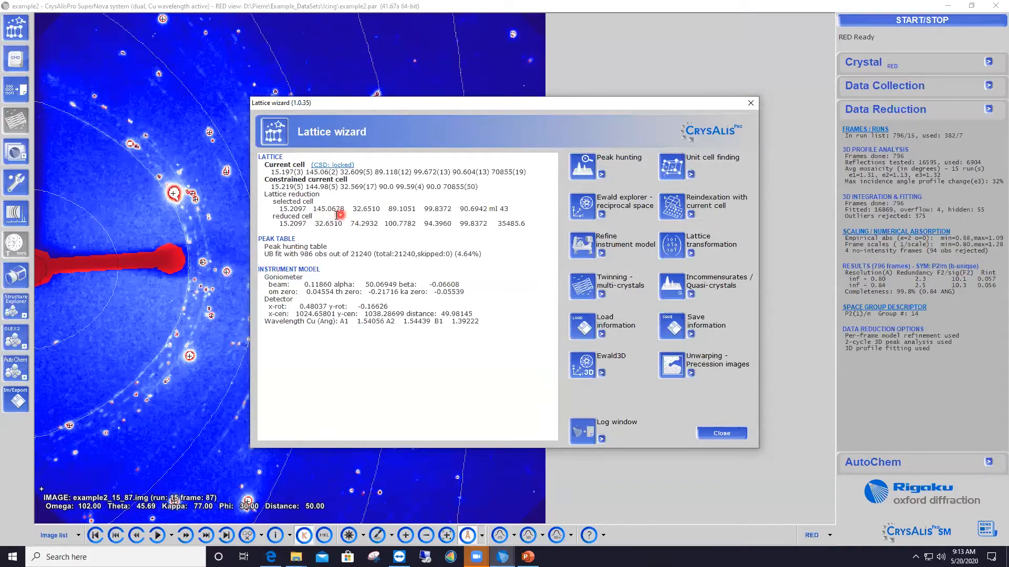
pyautogui.doubleClick(462, 255)
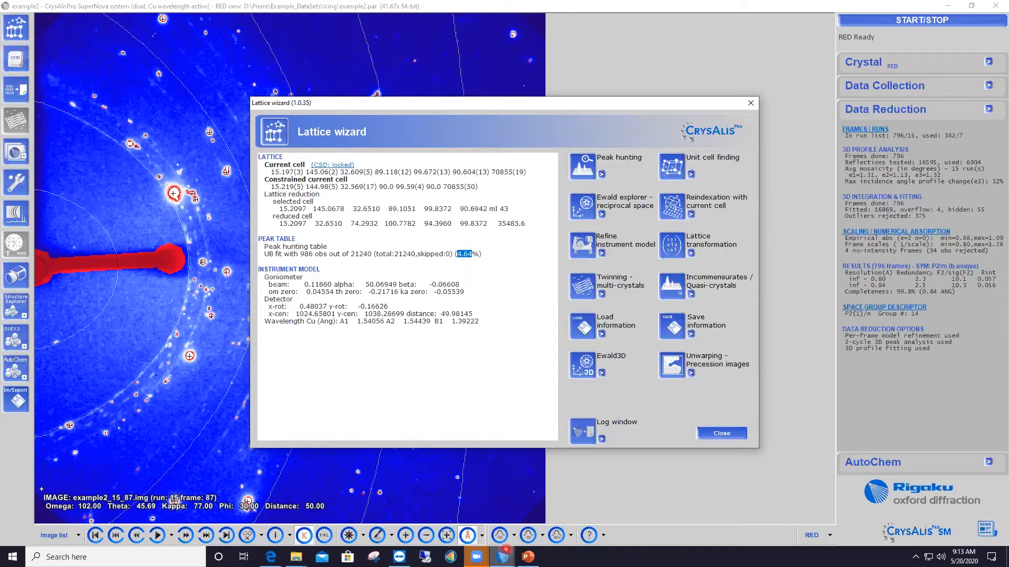
# Step: Compare these lattice results with the Lattice wizard of the Lattice-It\Icing session and return to the Example_DataSets session
pyautogui.moveTo(503, 555)
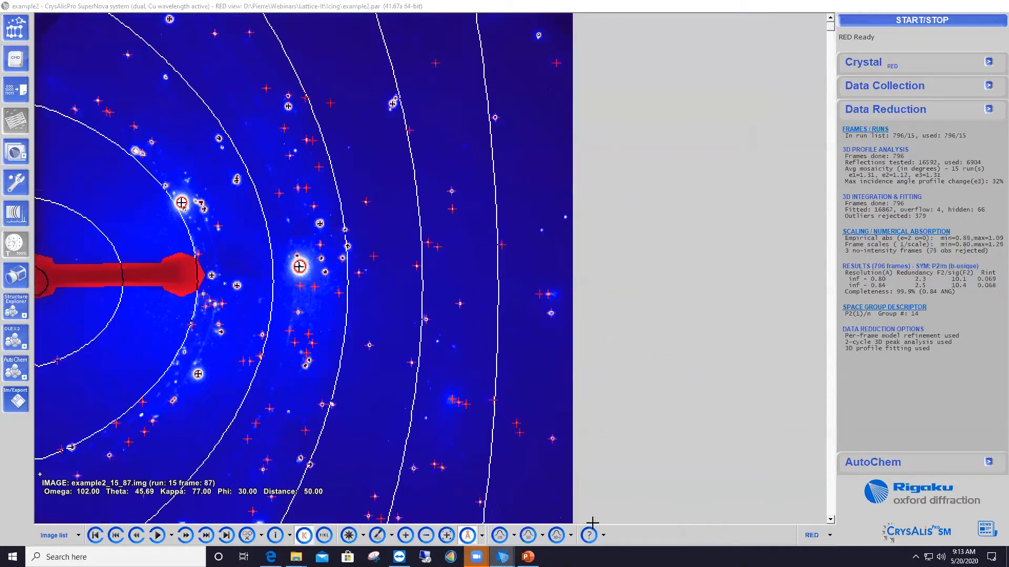
pyautogui.click(593, 526)
pyautogui.click(17, 29)
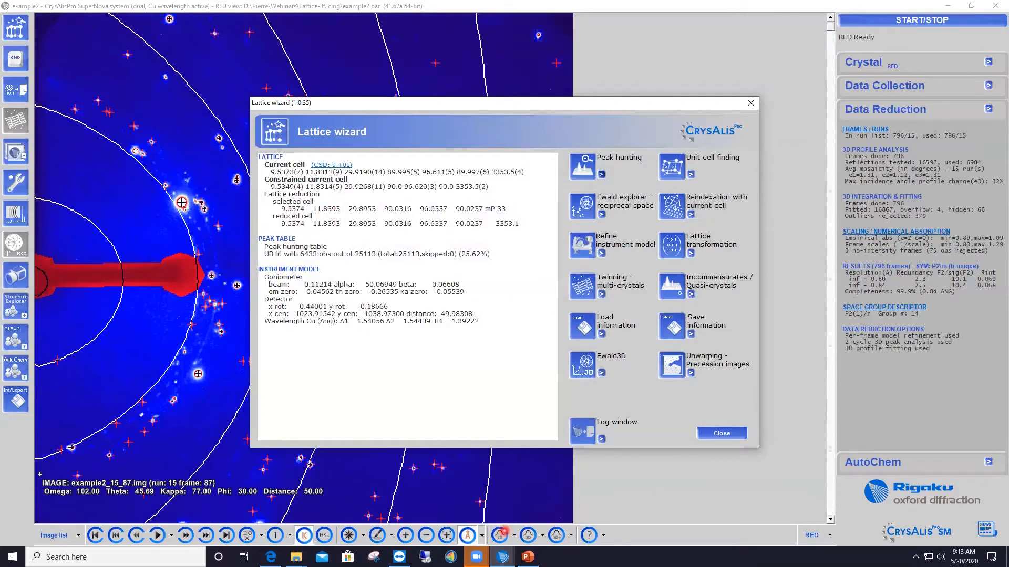
pyautogui.moveTo(503, 556)
pyautogui.click(429, 521)
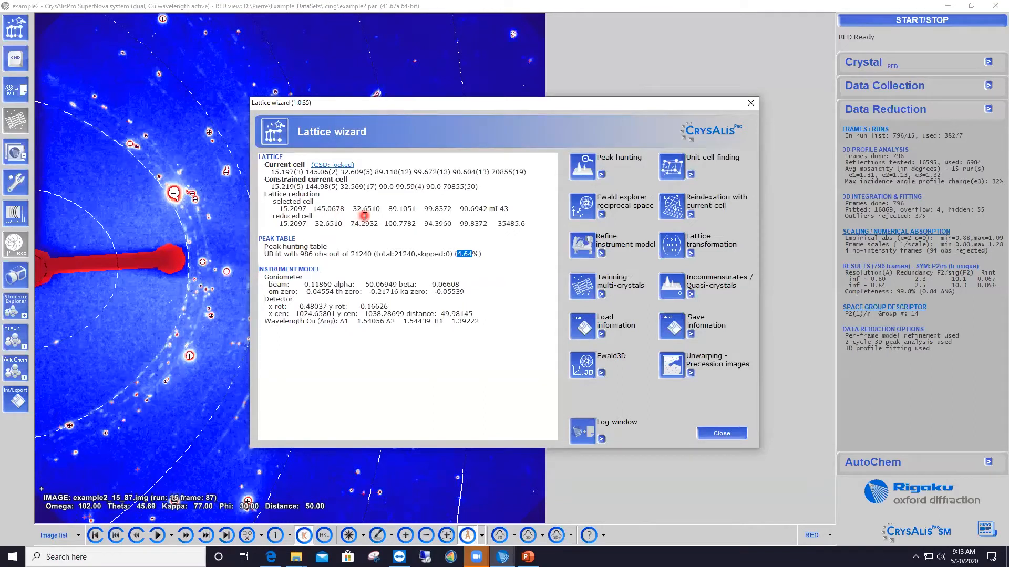
# Step: Open the peaks in Ewald Explorer with the lattice overlay on and inspect their fit along a*
pyautogui.click(585, 207)
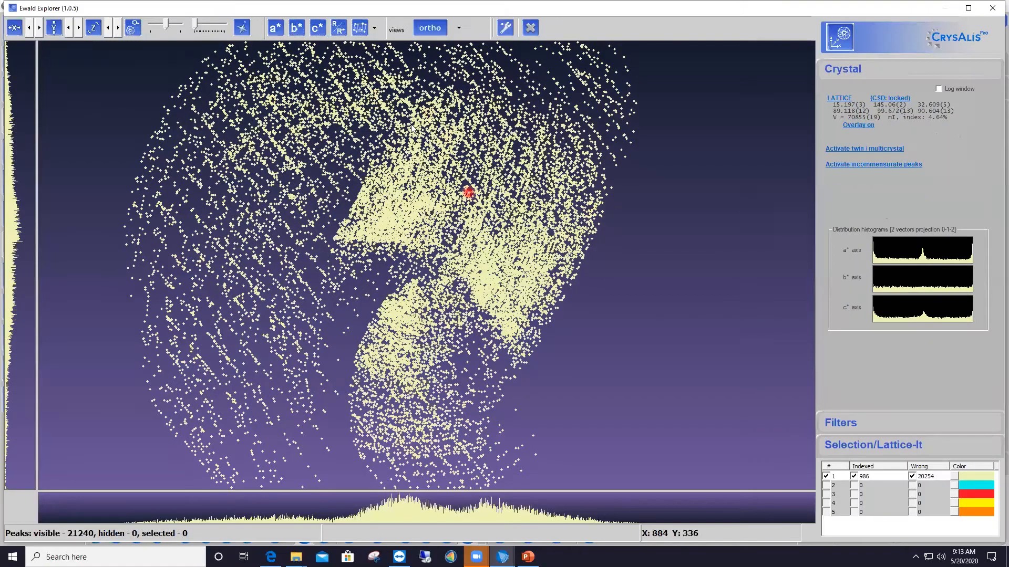
pyautogui.click(368, 32)
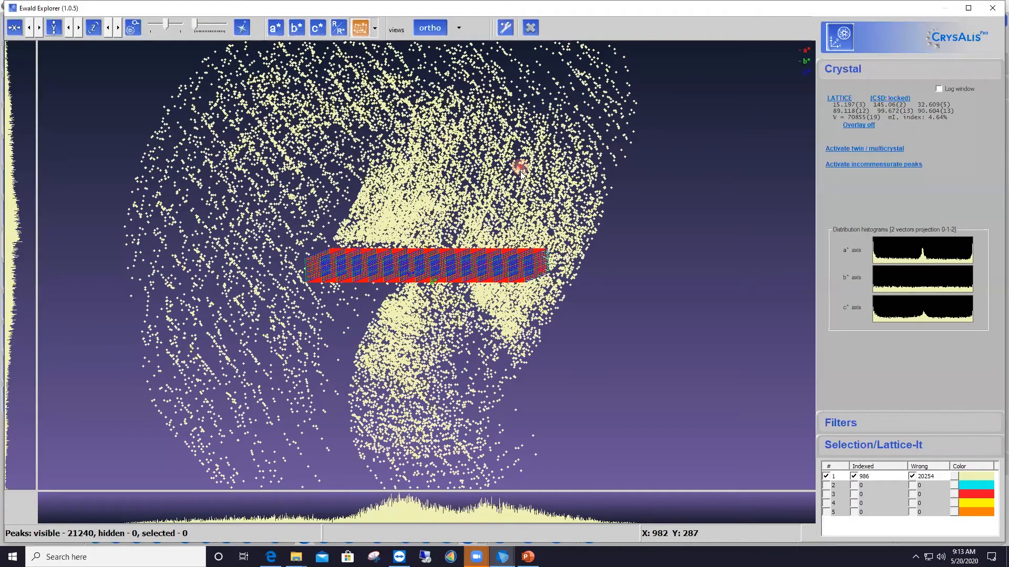
pyautogui.moveTo(518, 198); pyautogui.dragTo(514, 209)
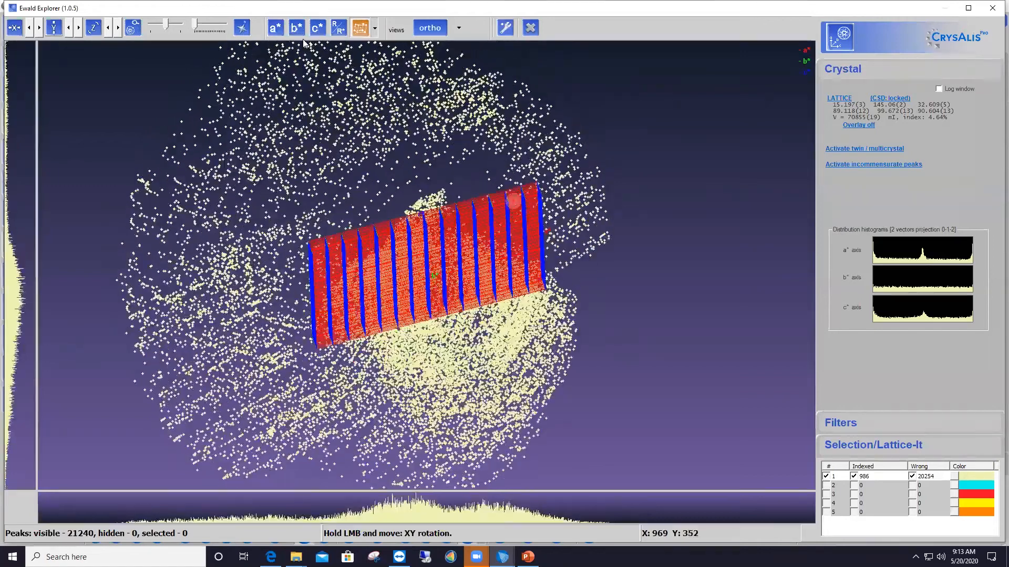
pyautogui.click(276, 28)
pyautogui.moveTo(462, 256); pyautogui.dragTo(450, 224)
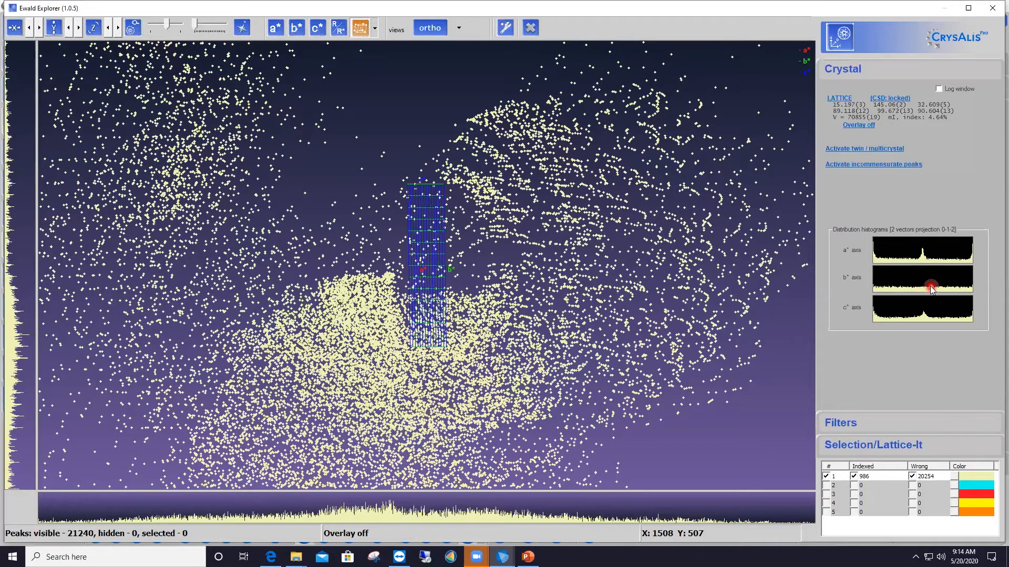
# Step: Refit the current unit cell to the peaks and turn off the lattice overlay
pyautogui.click(840, 99)
pyautogui.click(791, 123)
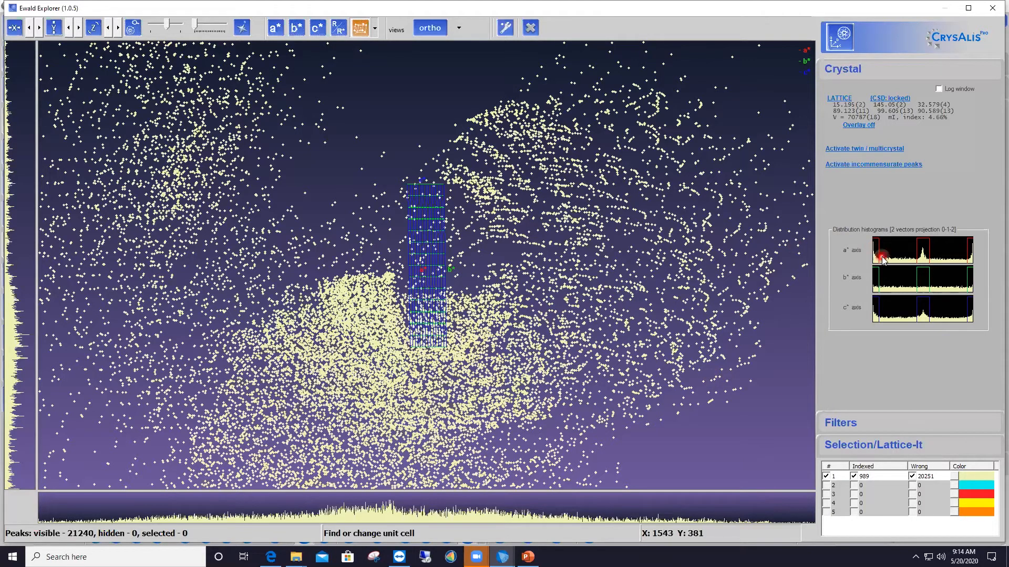
pyautogui.click(339, 31)
pyautogui.click(340, 33)
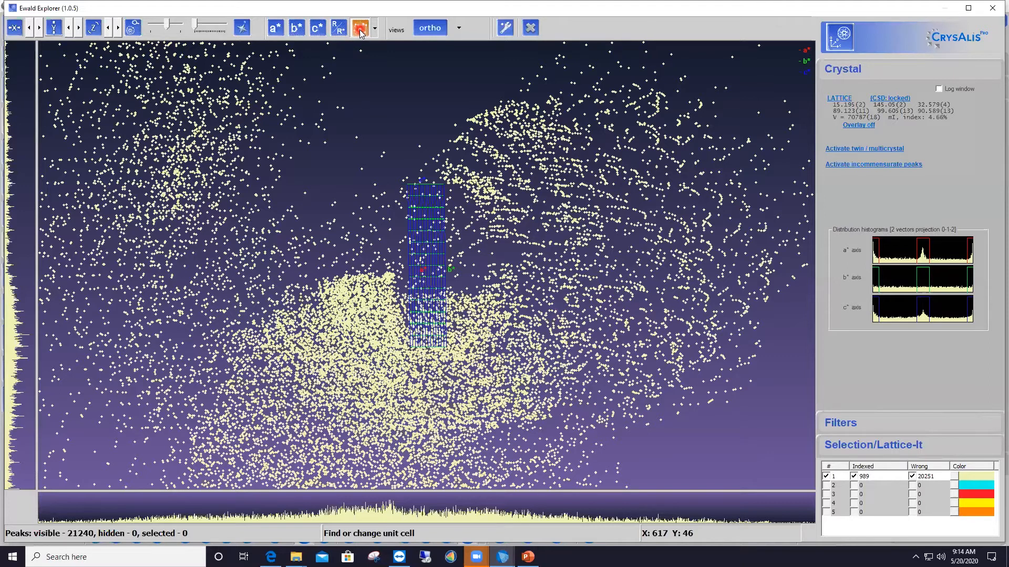
pyautogui.click(361, 31)
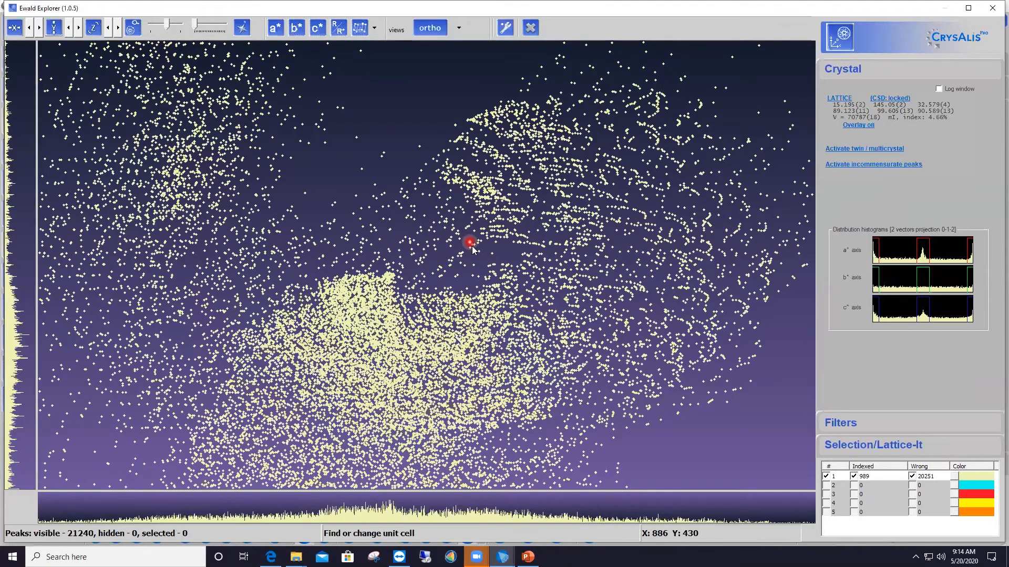
# Step: Rotate the full peak cloud until the reciprocal lattice rows line up as nearly vertical parallel lines
pyautogui.scroll(-3, 471, 247)
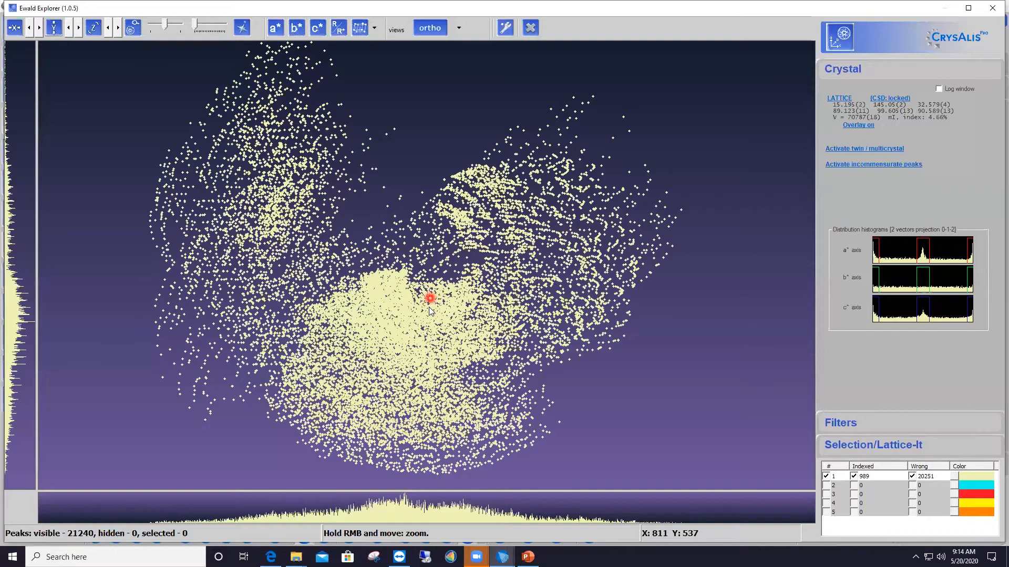
pyautogui.moveTo(396, 288)
pyautogui.mouseDown()
pyautogui.moveTo(383, 285)
pyautogui.moveTo(406, 260)
pyautogui.moveTo(413, 283)
pyautogui.moveTo(402, 290)
pyautogui.moveTo(411, 279)
pyautogui.moveTo(413, 290)
pyautogui.mouseUp()
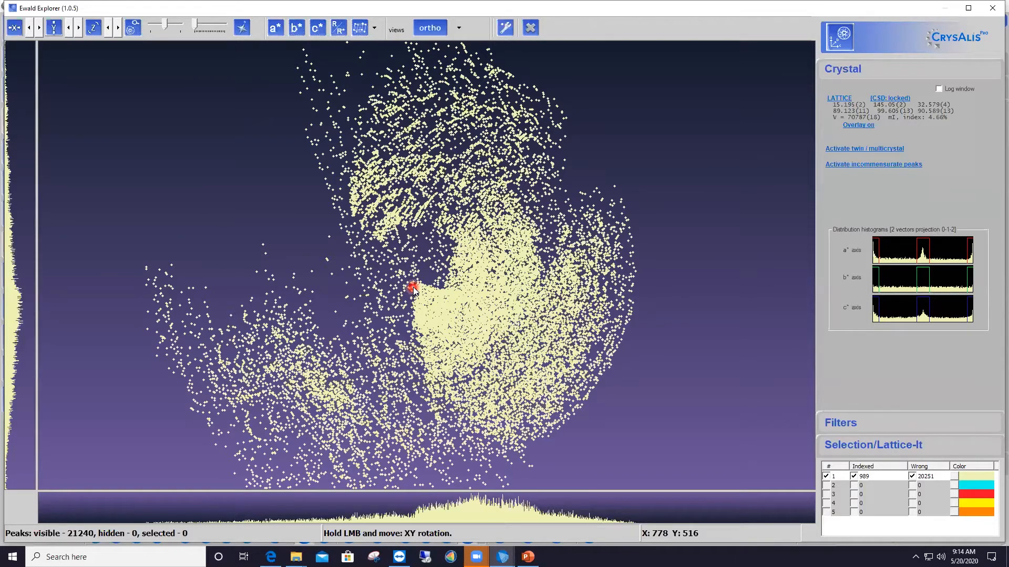
pyautogui.moveTo(413, 288); pyautogui.dragTo(580, 199)
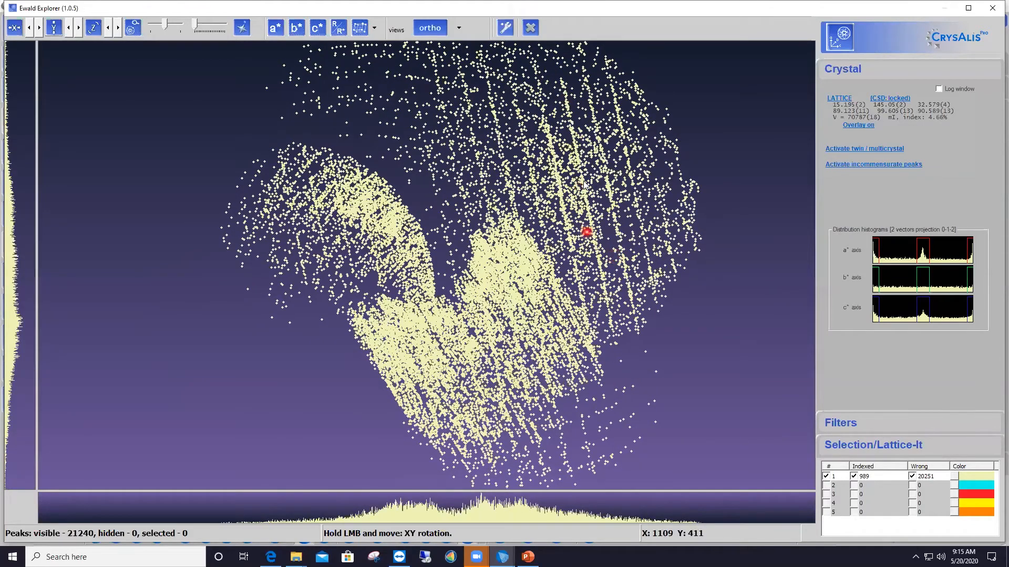
pyautogui.moveTo(613, 269); pyautogui.dragTo(518, 273)
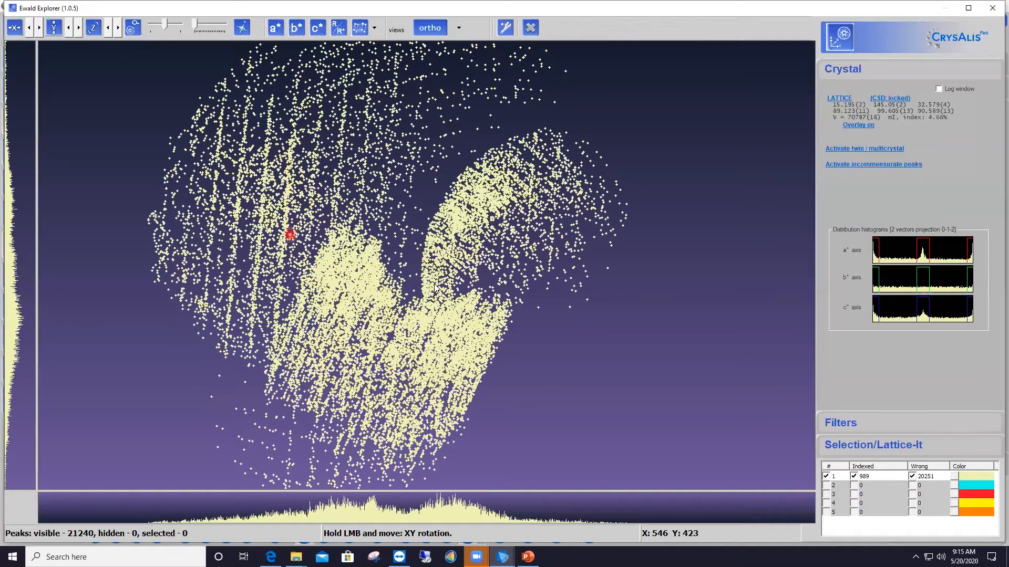
pyautogui.moveTo(434, 285); pyautogui.dragTo(435, 287)
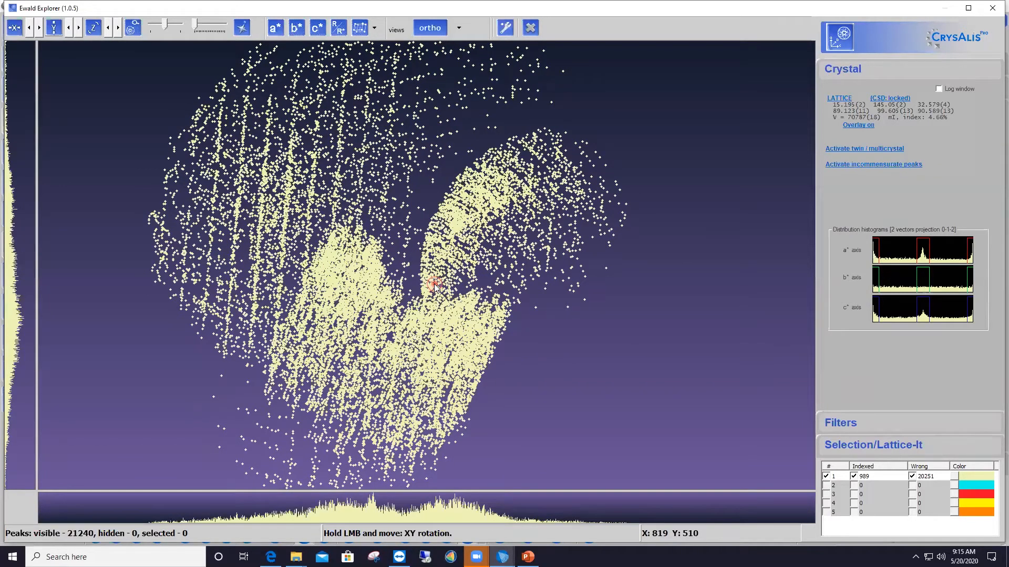
pyautogui.moveTo(434, 287); pyautogui.dragTo(434, 286)
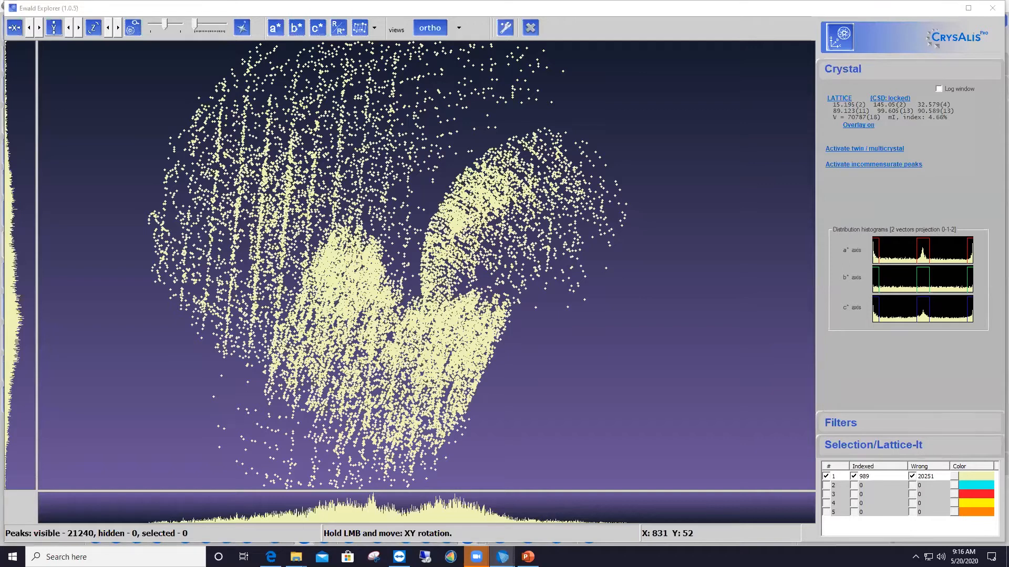
# Step: Define a Lattice-It selection along the nearly vertical peak rows with angle 85.0, period 9.52 Ang and width 12.5 %
pyautogui.click(620, 14)
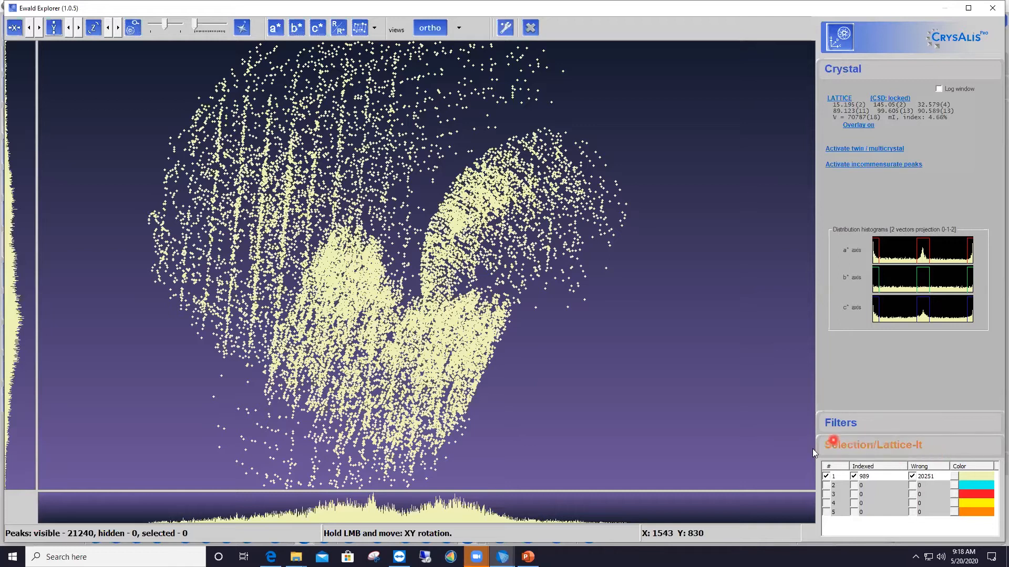
pyautogui.click(909, 449)
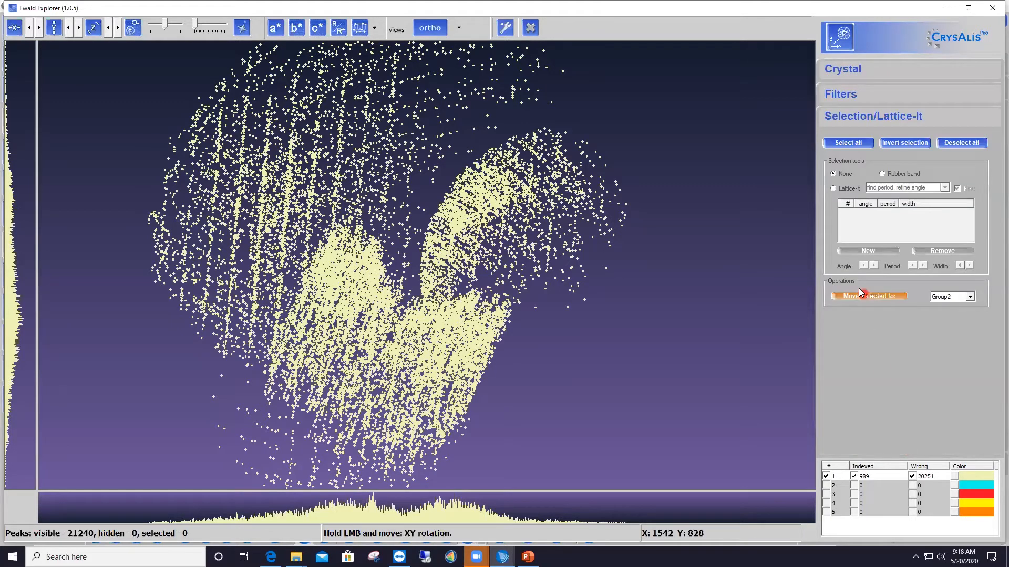
pyautogui.click(834, 188)
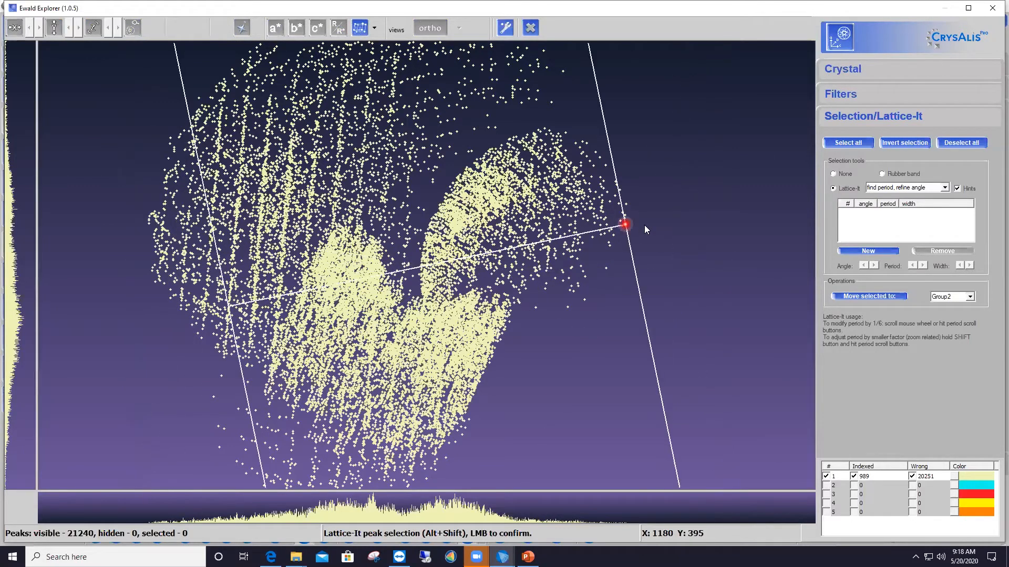
pyautogui.click(660, 265)
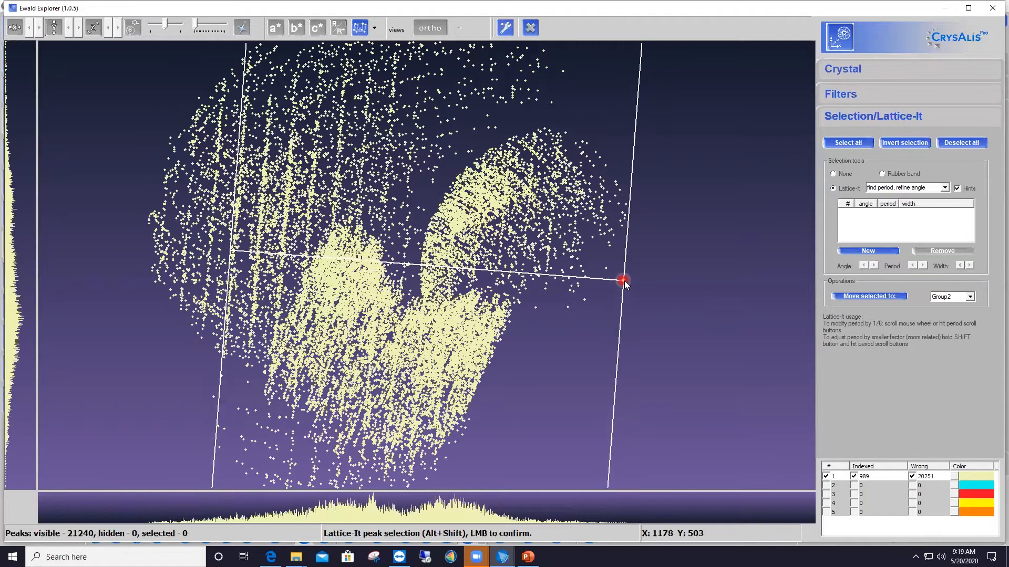
pyautogui.click(620, 281)
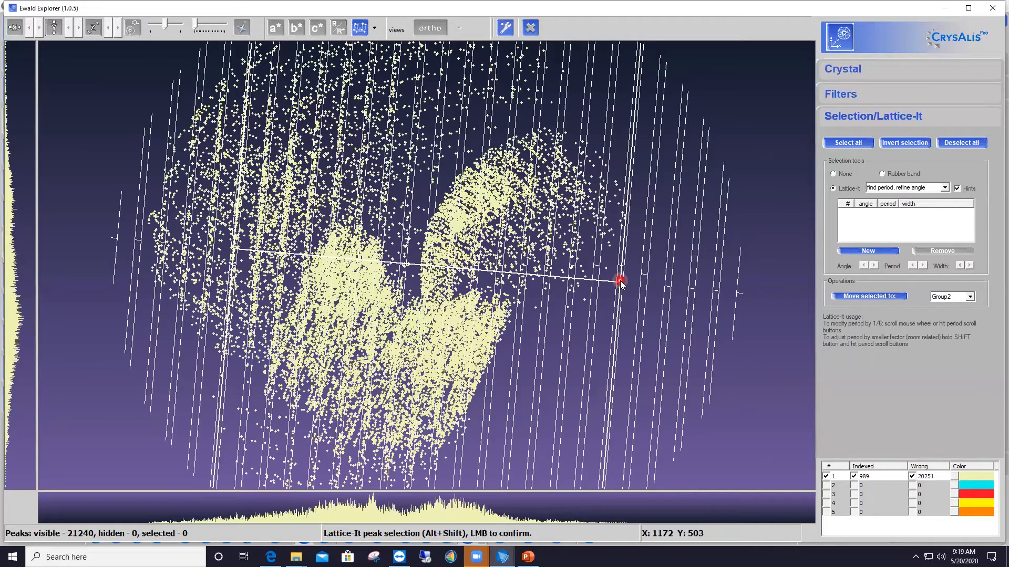
pyautogui.click(620, 280)
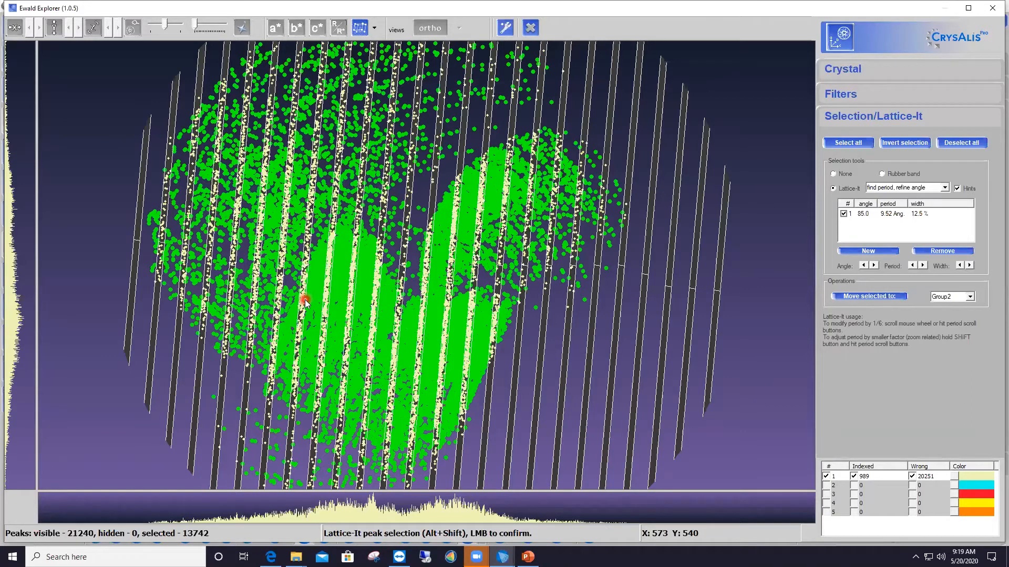
# Step: Narrow the Lattice-It selection bands to a width of 7.5 %
pyautogui.click(958, 266)
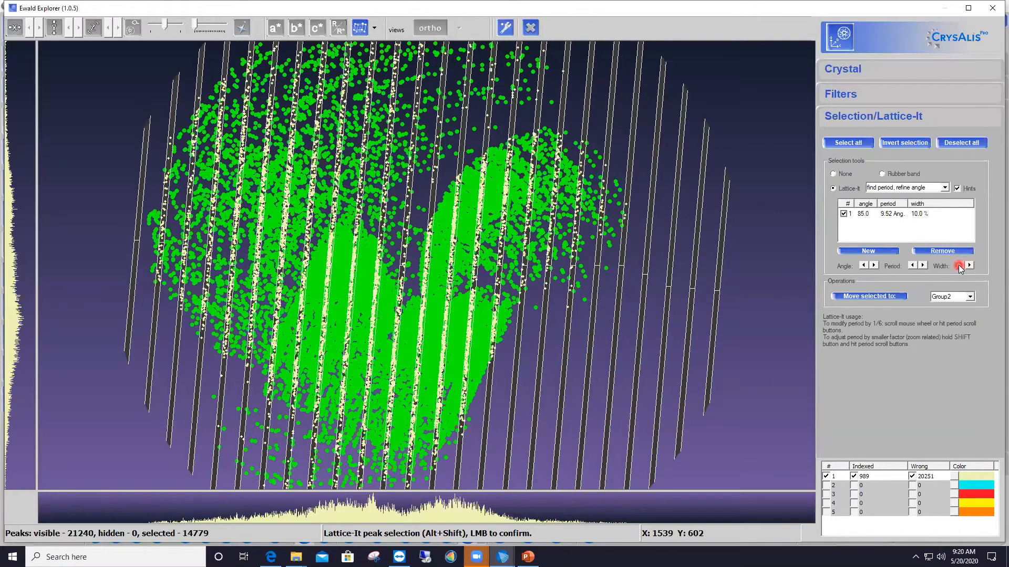
pyautogui.click(958, 265)
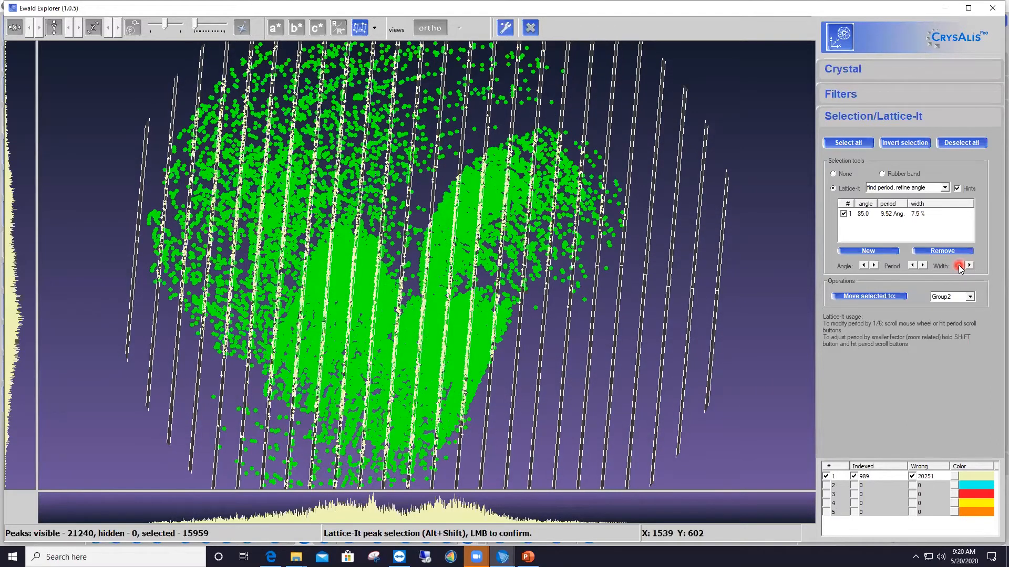
# Step: Widen the Lattice-It selection bands to 10.0 % and move the selected off-row peaks to Group2
pyautogui.click(969, 265)
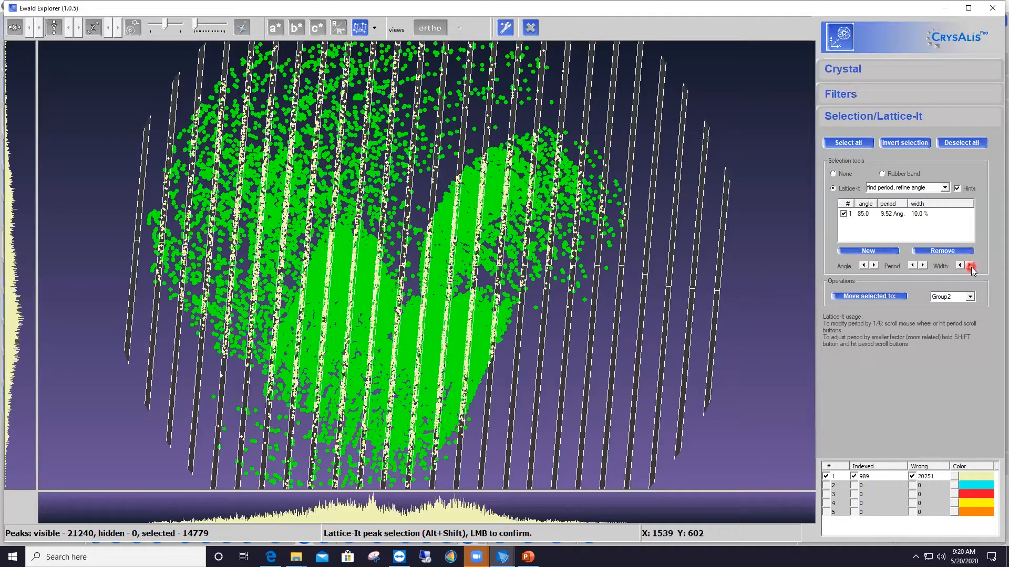
pyautogui.click(873, 302)
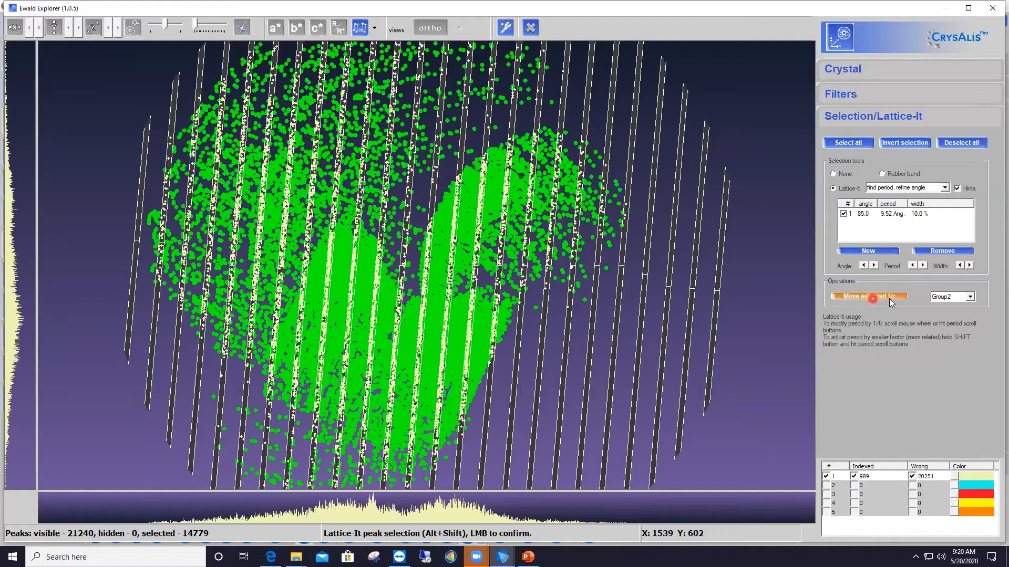
pyautogui.click(970, 297)
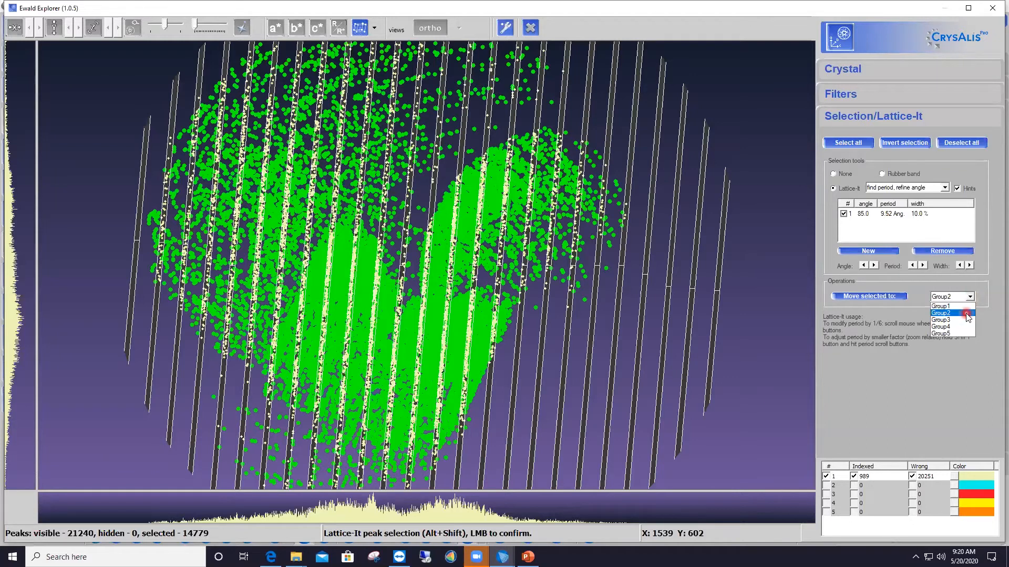
pyautogui.click(967, 314)
pyautogui.click(871, 298)
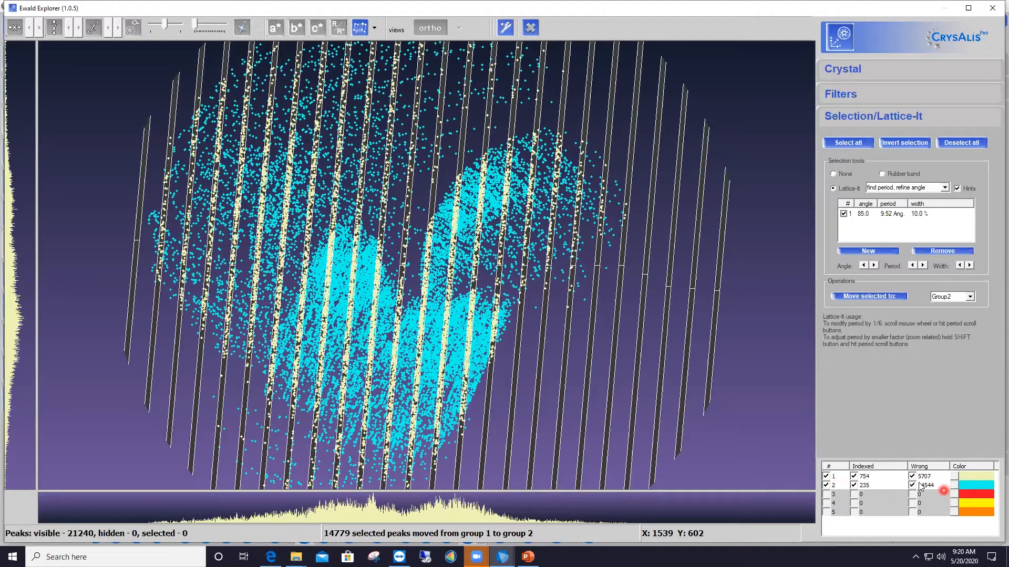
# Step: Hide the group 2 peaks and rotate the remaining cloud until another set of lattice rows lines up diagonally
pyautogui.click(826, 485)
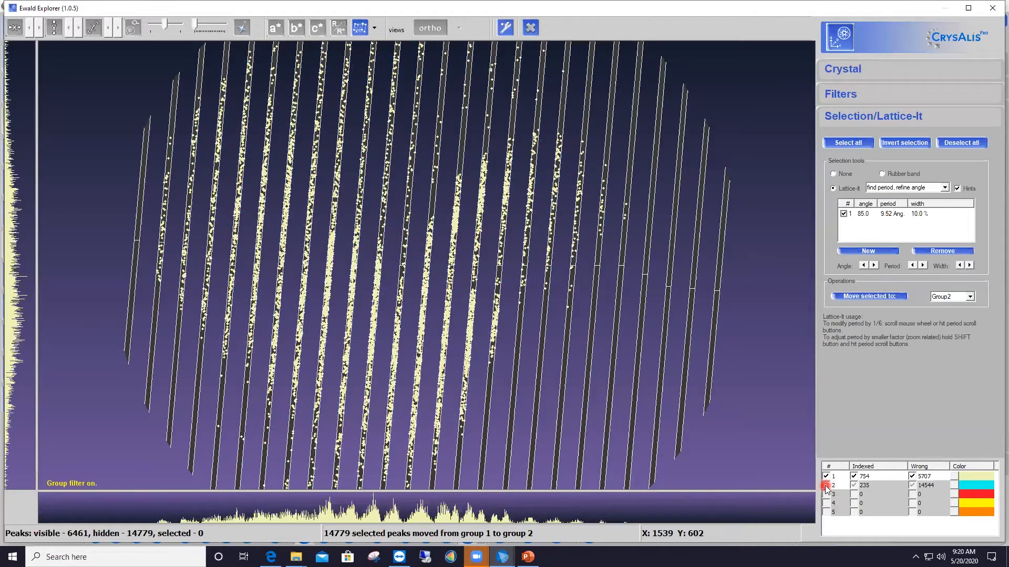
pyautogui.click(851, 176)
pyautogui.click(860, 185)
pyautogui.click(825, 172)
pyautogui.click(833, 175)
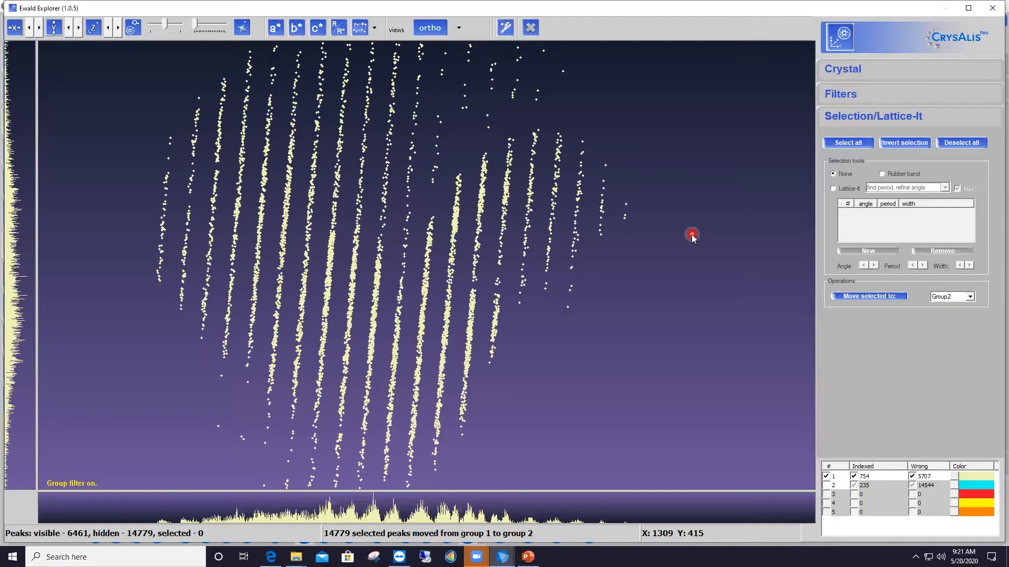
pyautogui.moveTo(696, 259); pyautogui.dragTo(687, 259)
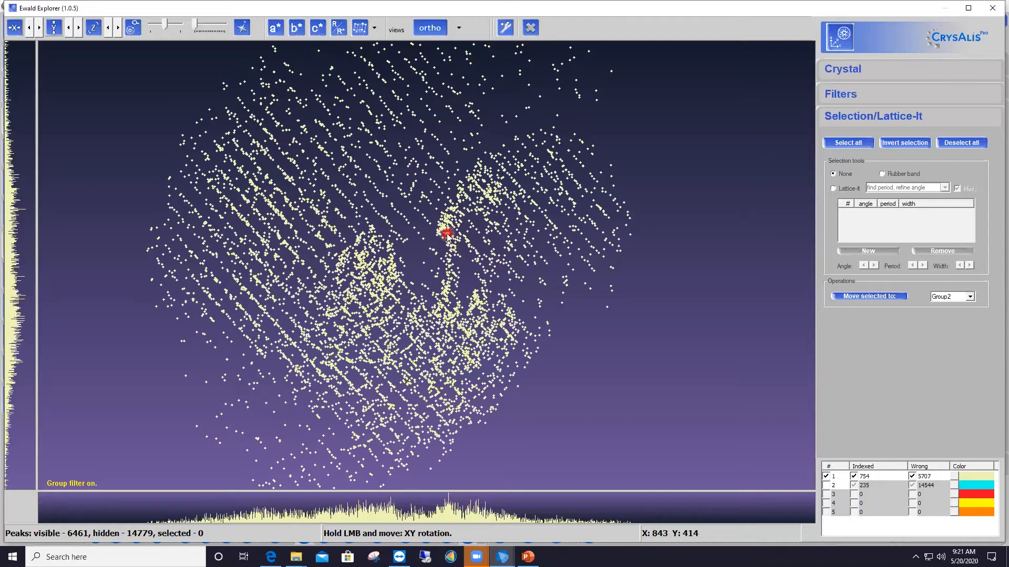
# Step: Define a Lattice-It selection along the diagonal rows with angle 131.9, period 15.21 Ang and width 10.0 %, and move the selected peaks to Group2
pyautogui.click(839, 191)
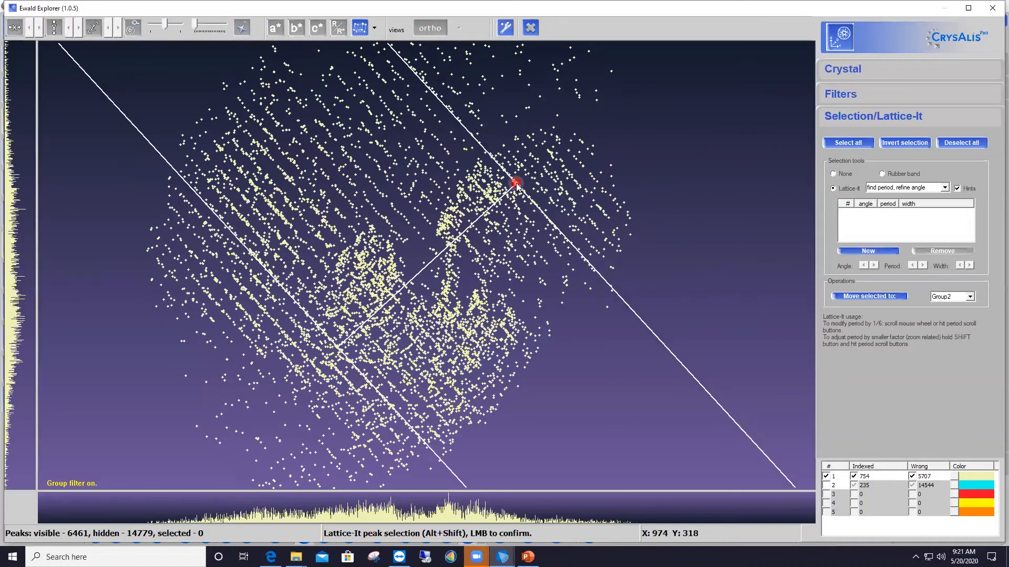
pyautogui.moveTo(518, 186)
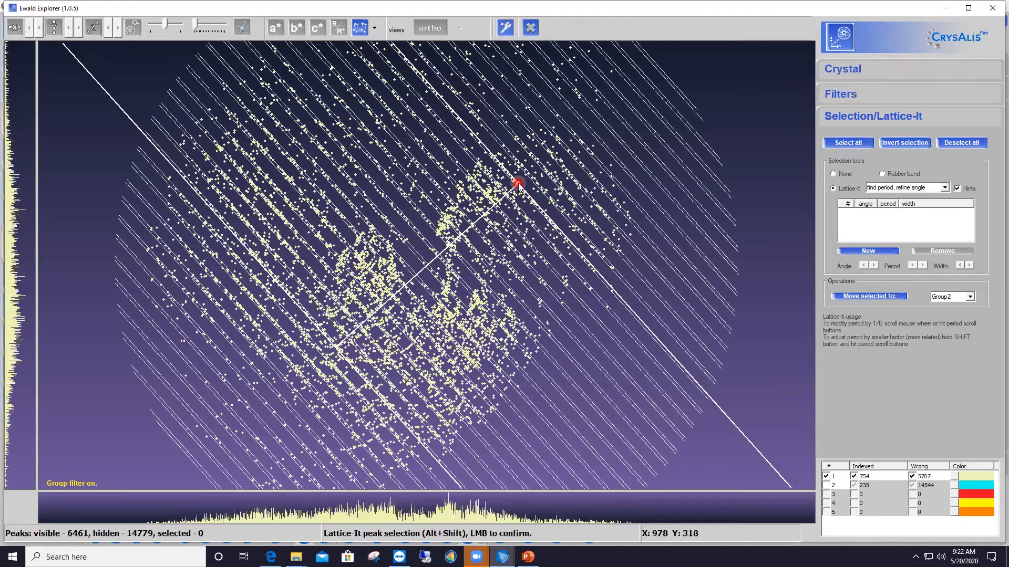
pyautogui.click(518, 186)
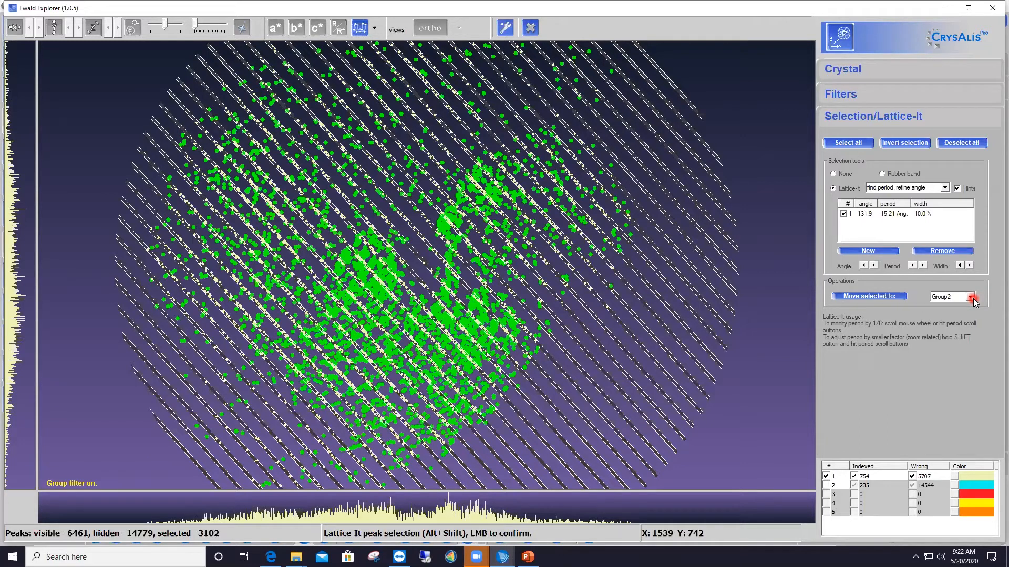
pyautogui.click(874, 297)
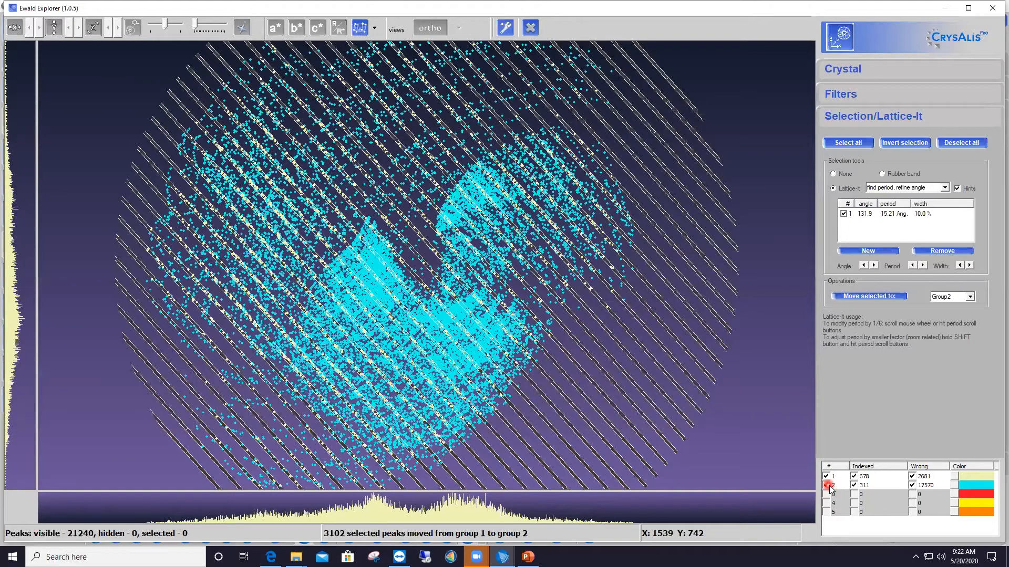
# Step: Hide group 2 again, end the Lattice-It selection and rotate the remaining peaks to check their lattice ordering
pyautogui.click(826, 486)
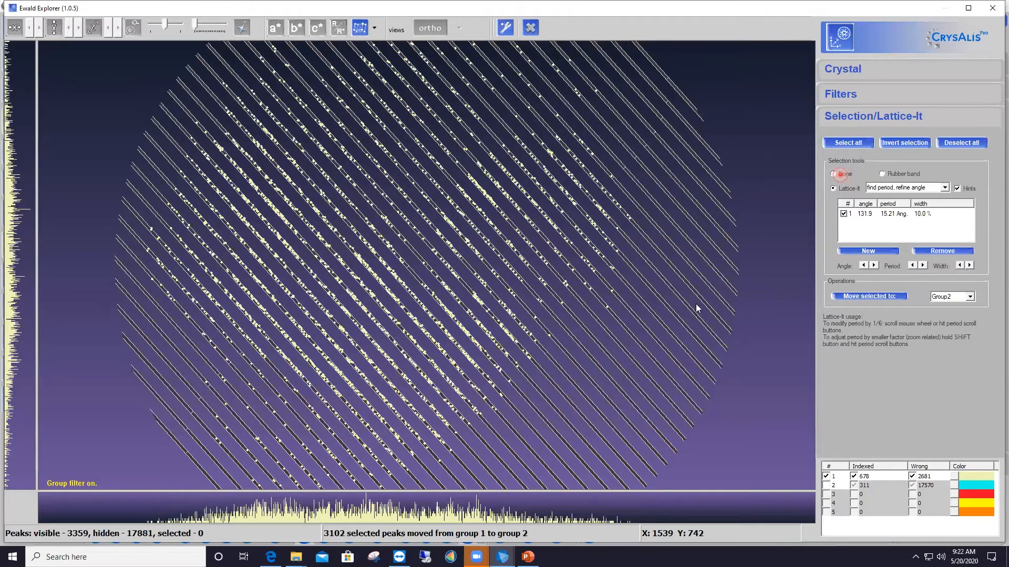
pyautogui.click(841, 177)
pyautogui.moveTo(678, 316); pyautogui.dragTo(641, 267)
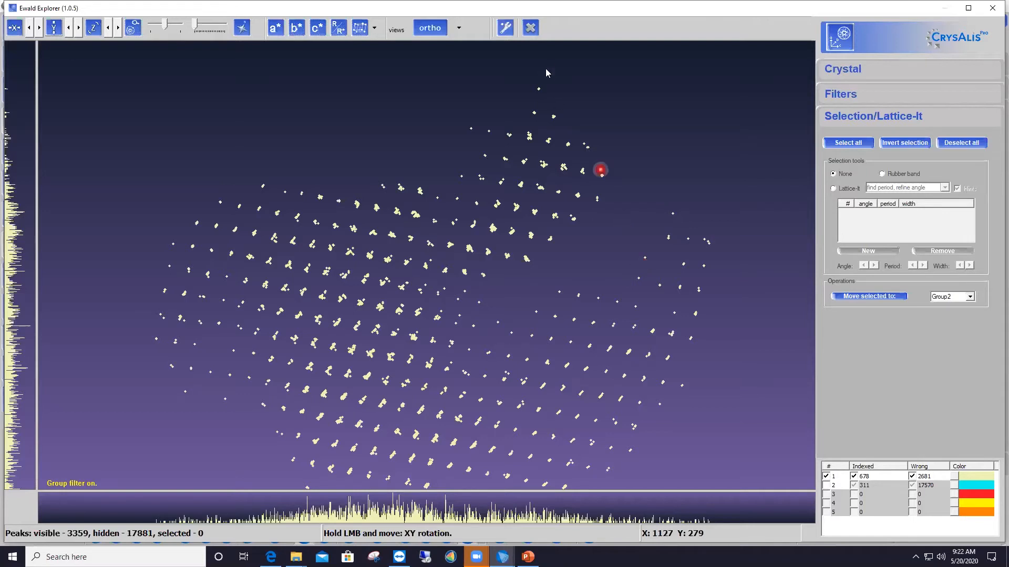
# Step: Close Ewald Explorer and delete the skipped peaks from the peak table
pyautogui.click(531, 28)
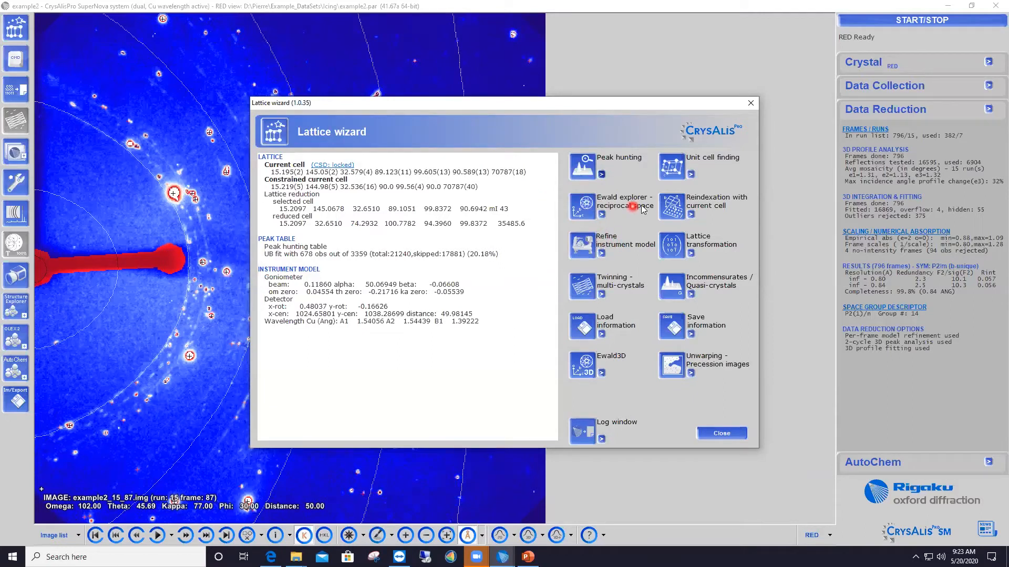
pyautogui.click(602, 216)
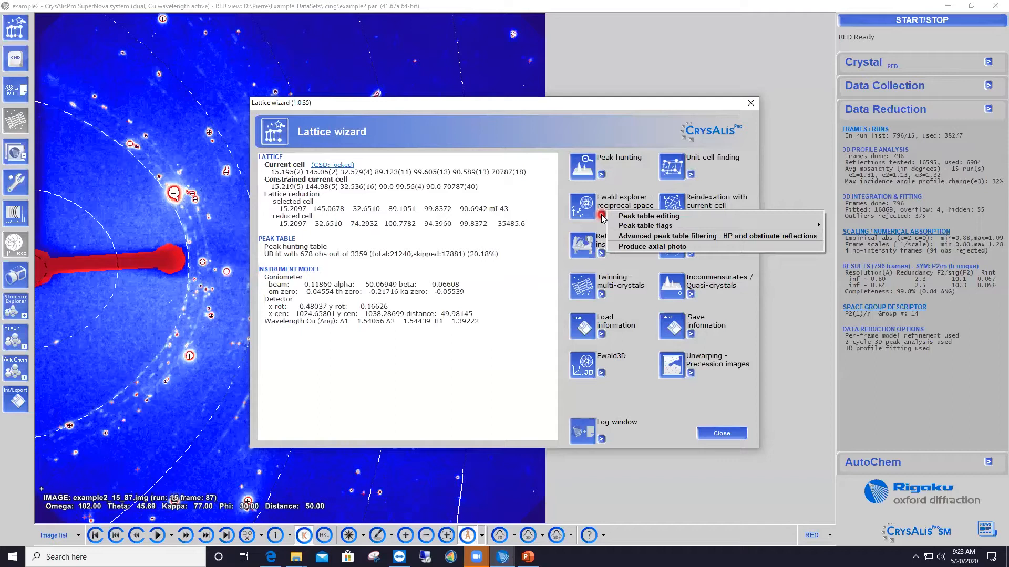
pyautogui.click(638, 227)
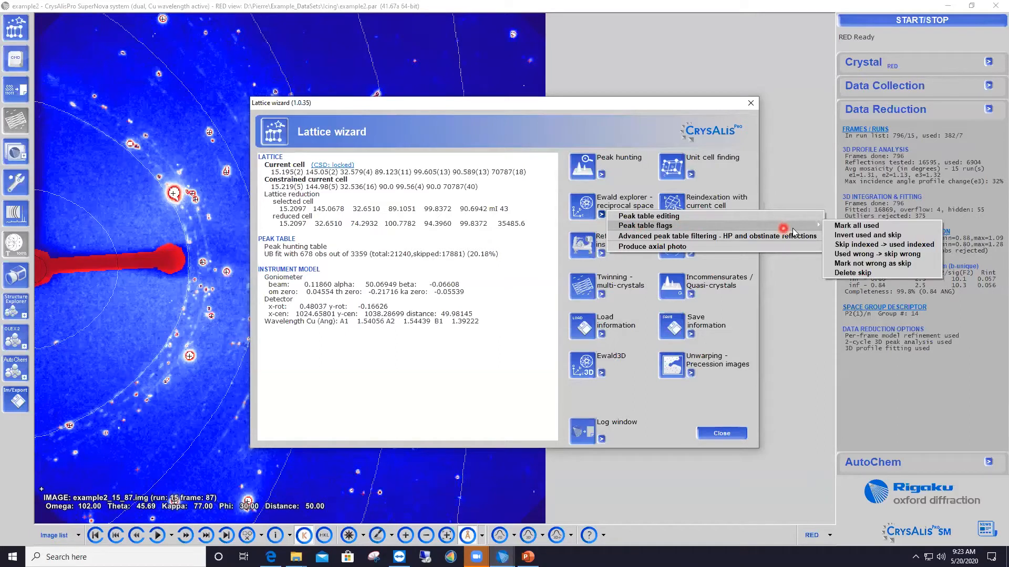
pyautogui.click(883, 274)
pyautogui.click(536, 314)
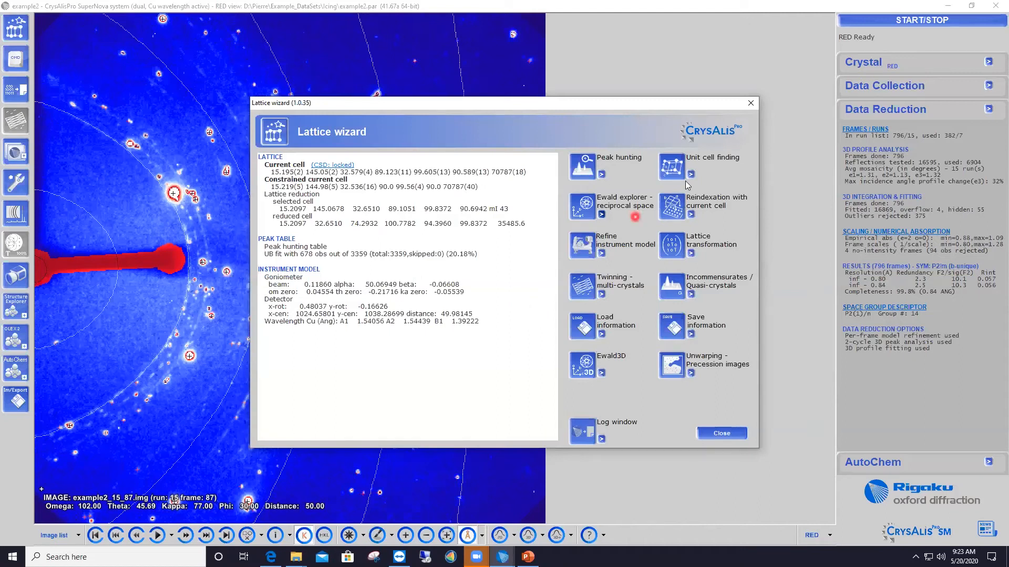
# Step: Run unit cell finding on the cleaned peak table, check the cell and indexing rate, and refine the instrument model
pyautogui.click(677, 168)
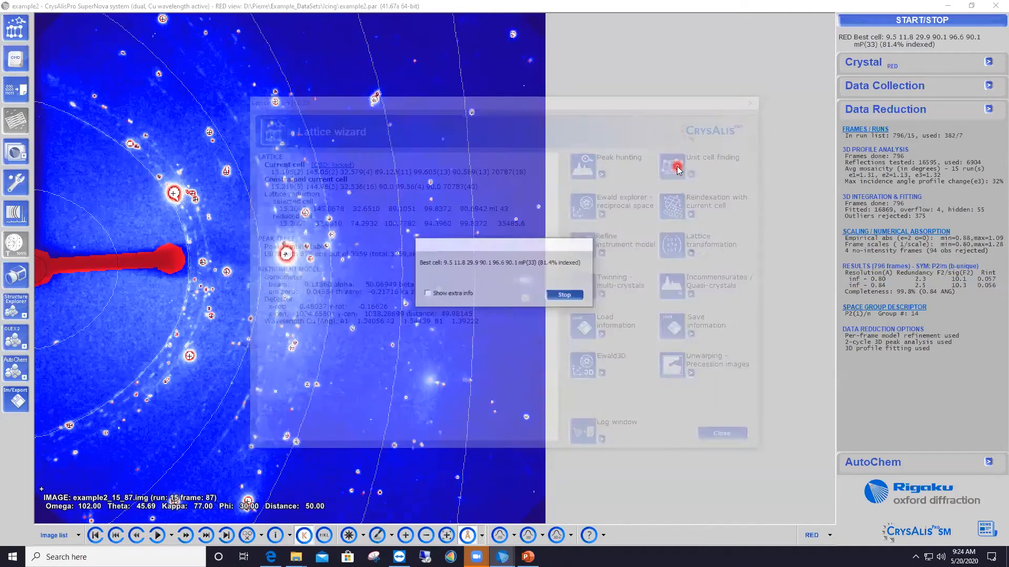
pyautogui.moveTo(281, 209); pyautogui.dragTo(372, 209)
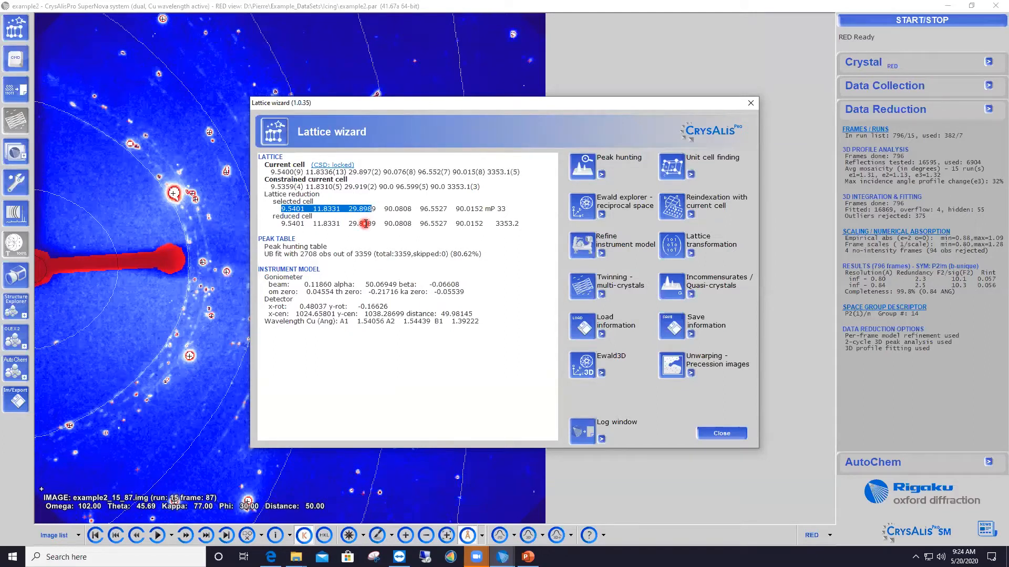
pyautogui.moveTo(451, 254); pyautogui.dragTo(470, 254)
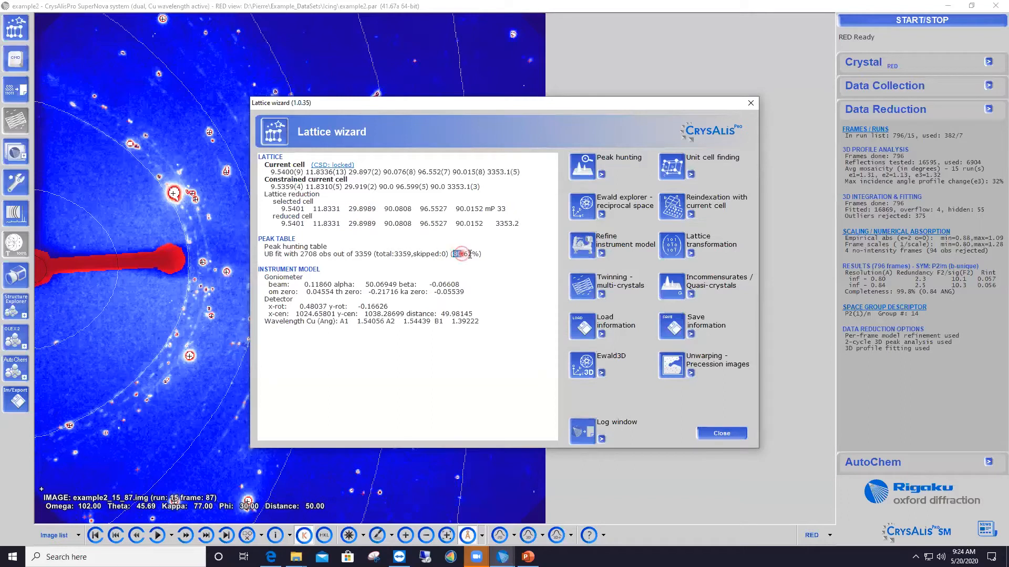
pyautogui.click(486, 267)
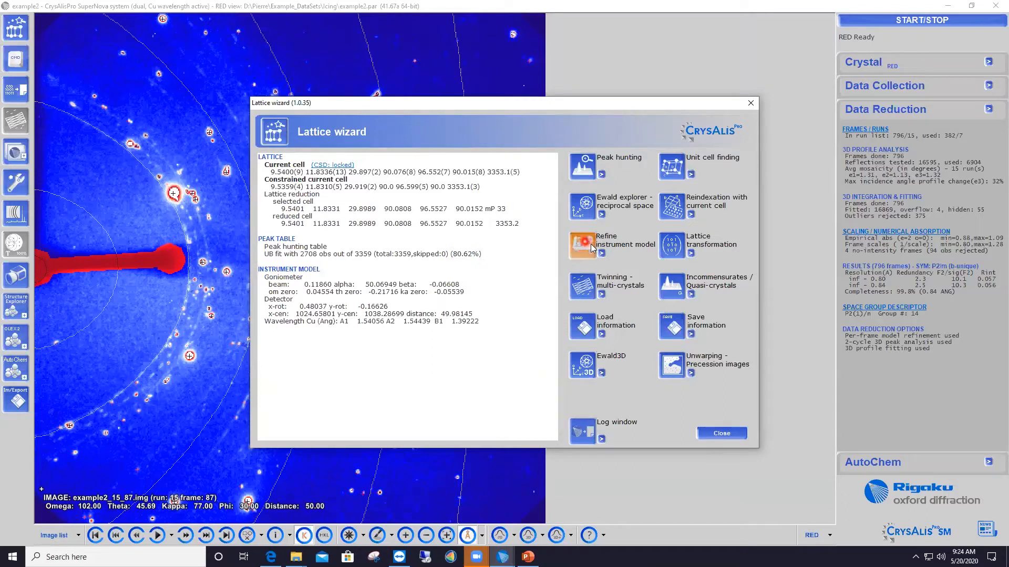
pyautogui.click(584, 251)
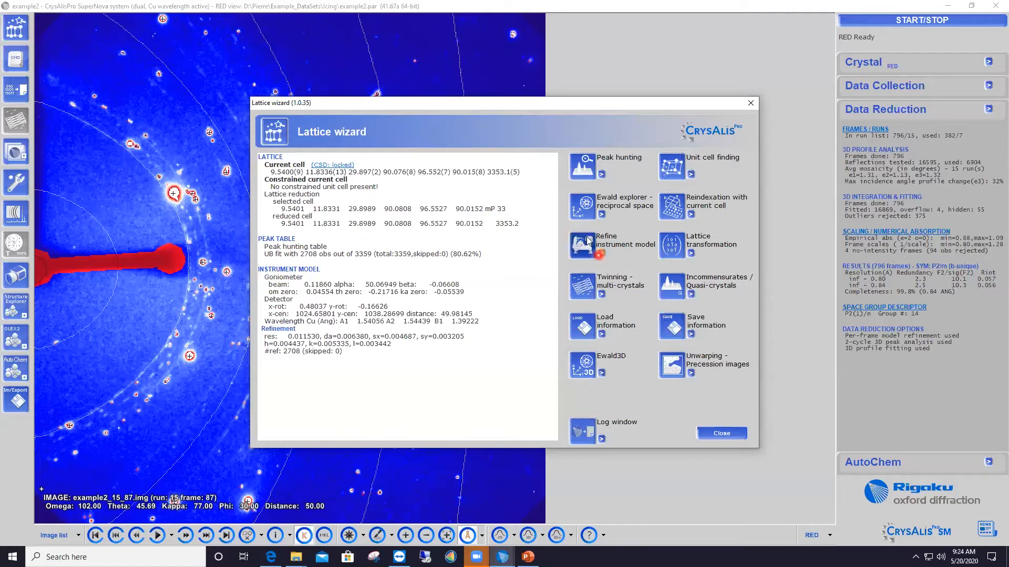
# Step: Reopen Ewald Explorer with the lattice overlay on and inspect how the peaks fit along the a*, b* and c* directions
pyautogui.click(582, 207)
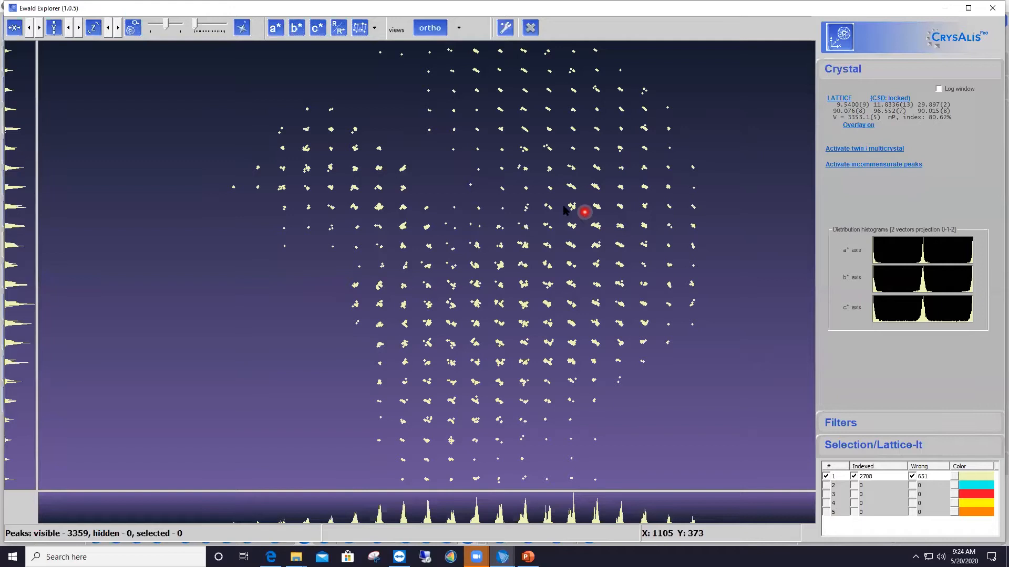
pyautogui.click(360, 31)
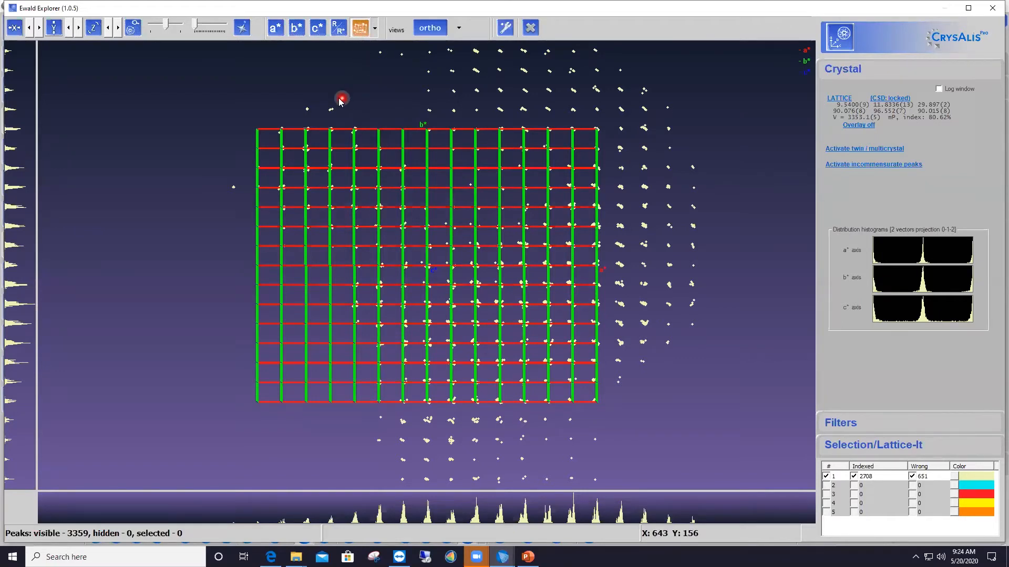
pyautogui.click(276, 30)
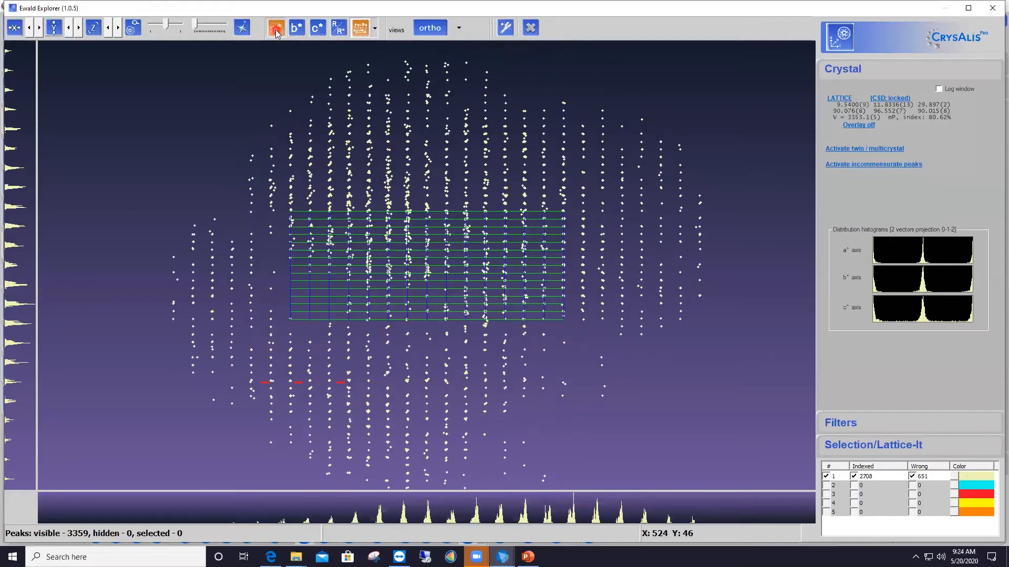
pyautogui.click(297, 29)
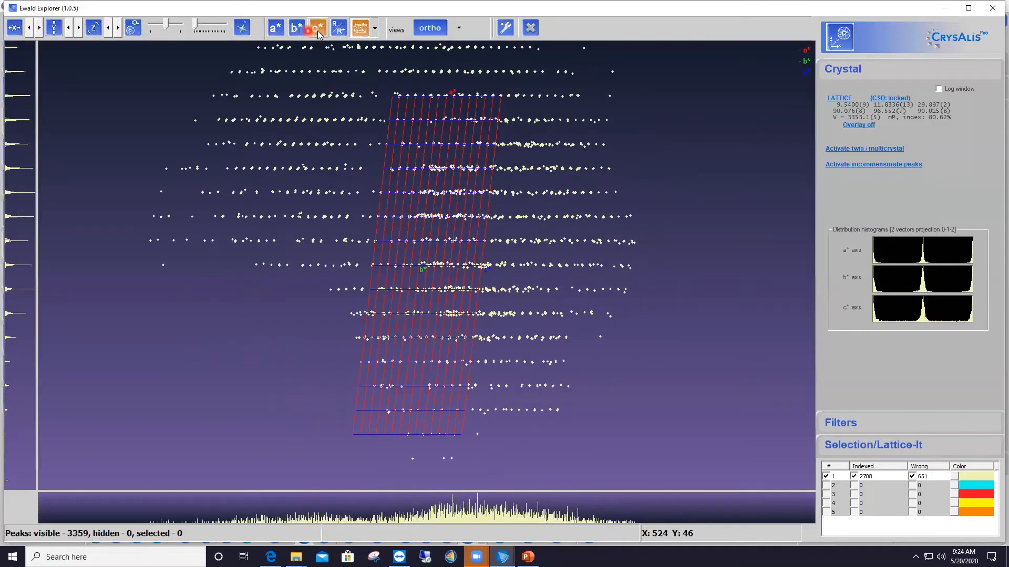
pyautogui.scroll(5, 458, 214)
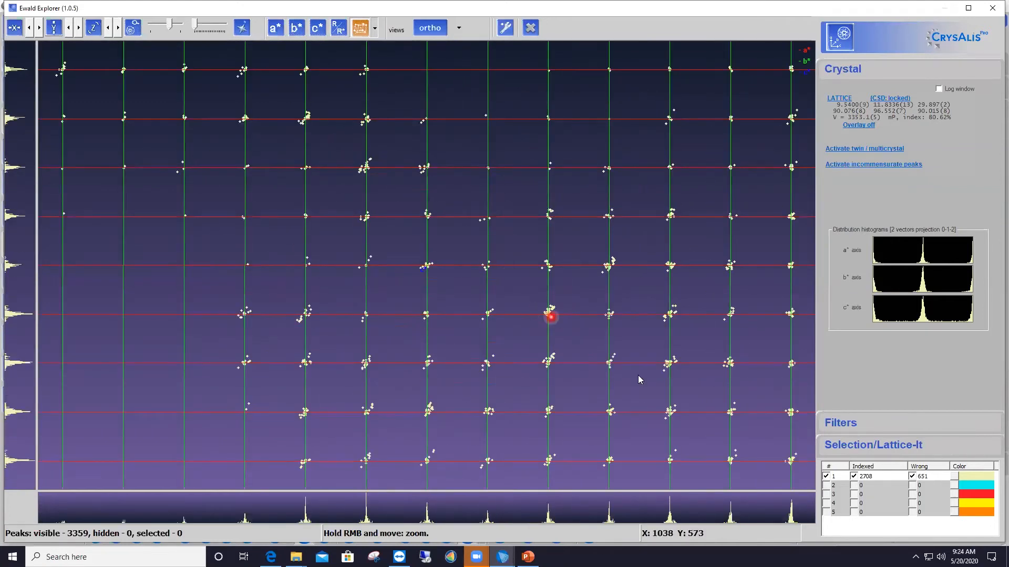
pyautogui.click(298, 30)
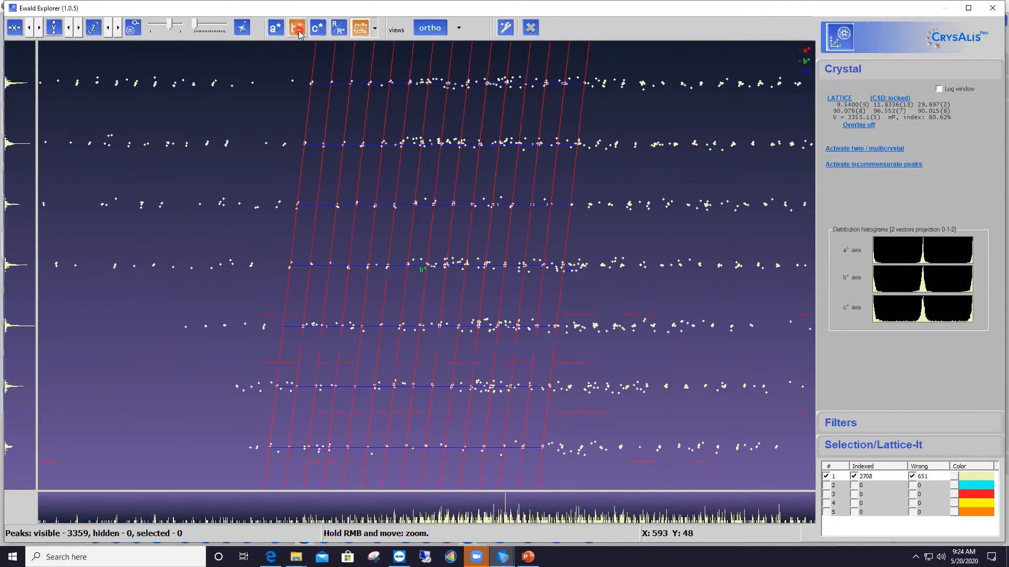
pyautogui.click(275, 28)
pyautogui.click(355, 285)
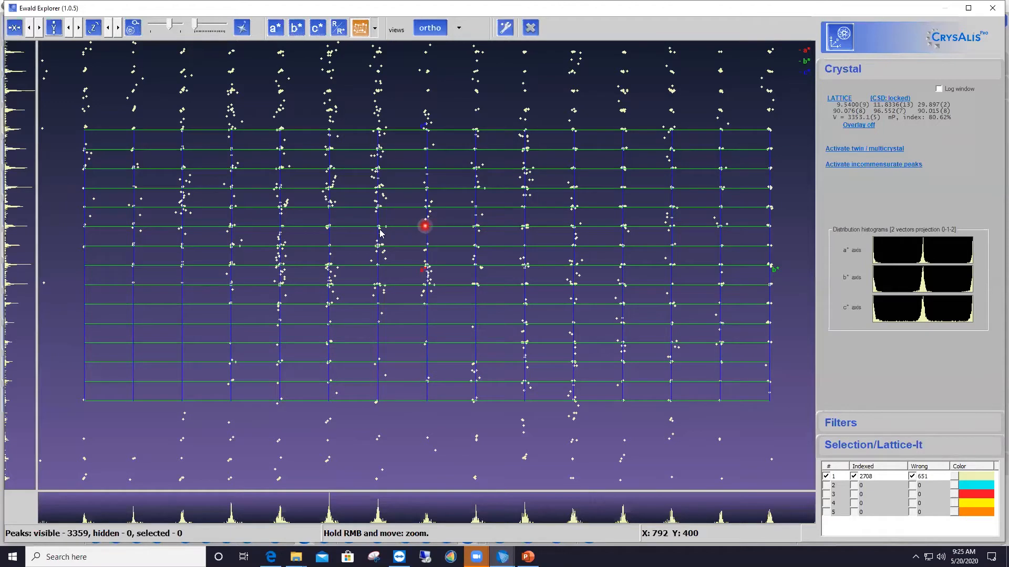
# Step: Refine the unit cell against the shown peaks, check the distribution histograms, and close Ewald Explorer and the Lattice wizard
pyautogui.click(842, 100)
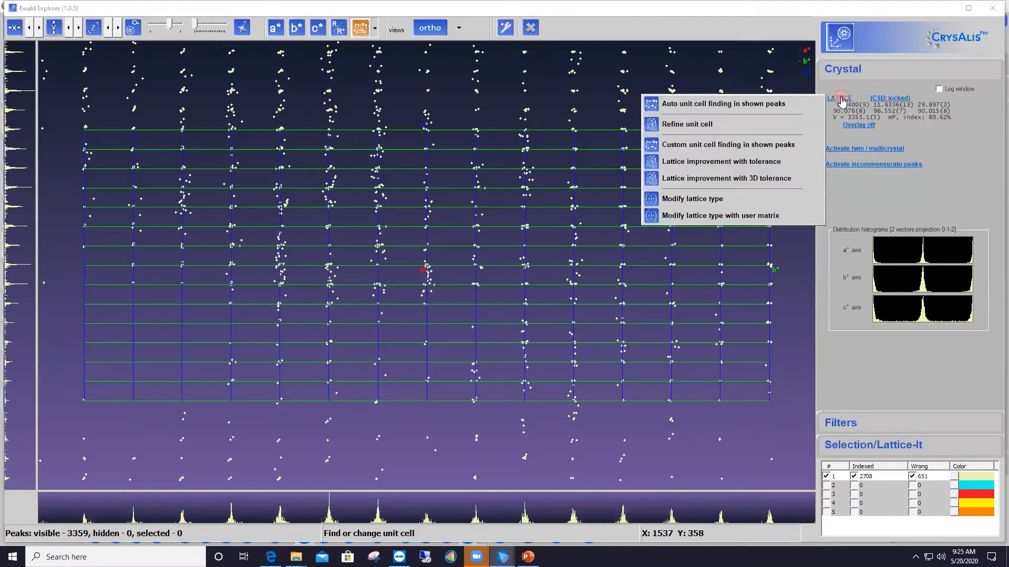
pyautogui.click(771, 126)
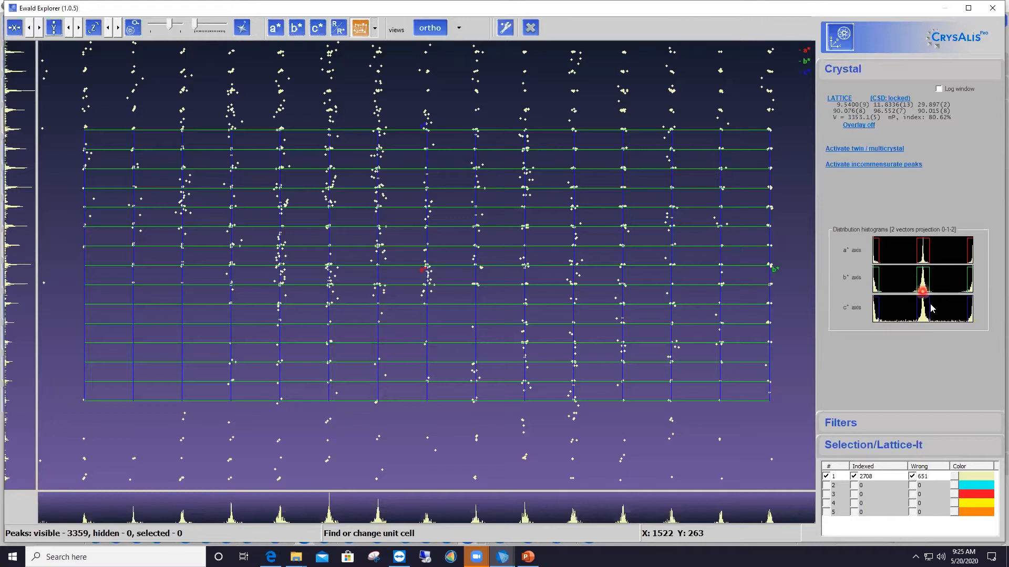
pyautogui.click(839, 100)
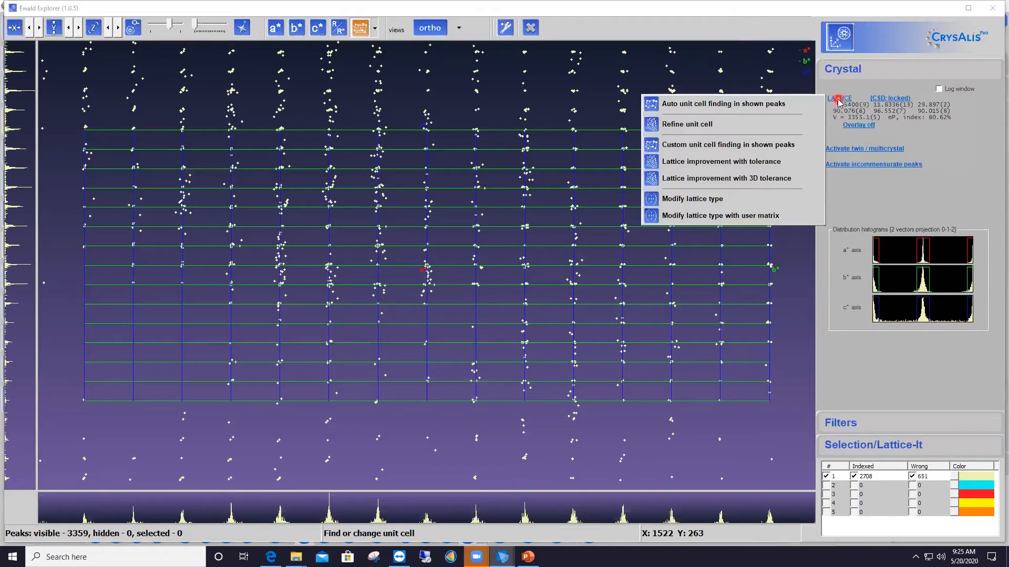
pyautogui.click(784, 130)
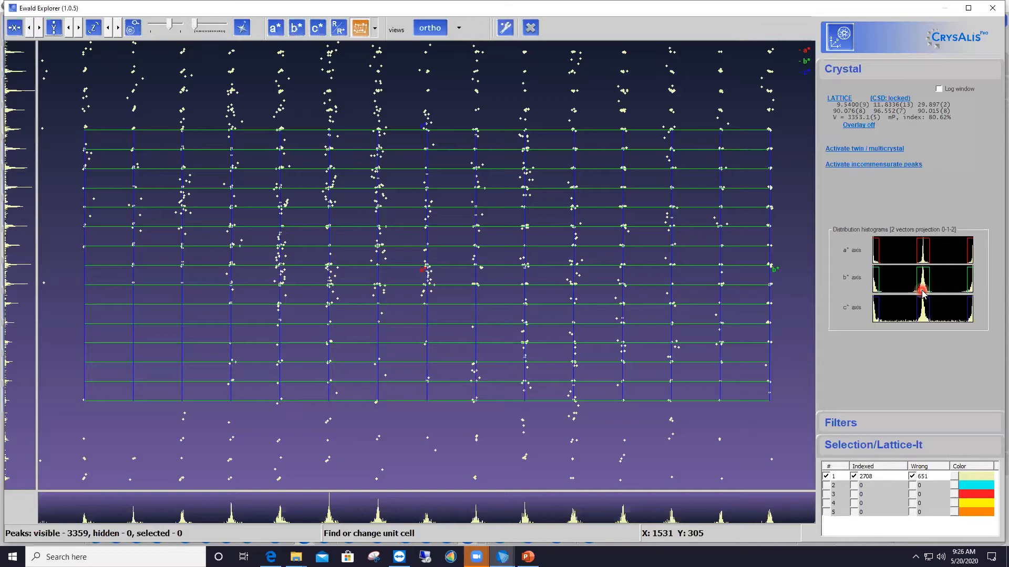
pyautogui.click(530, 31)
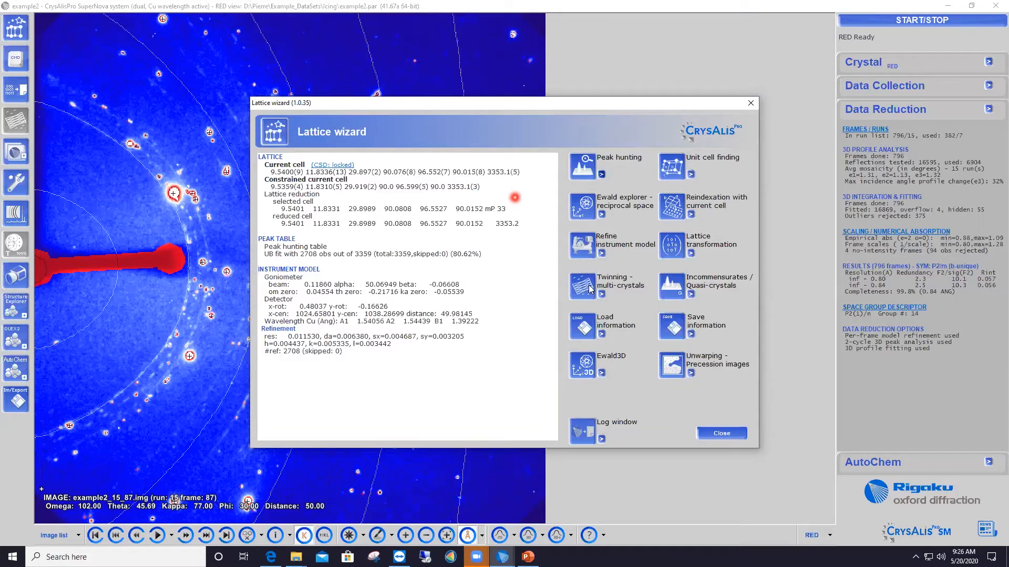
pyautogui.click(738, 434)
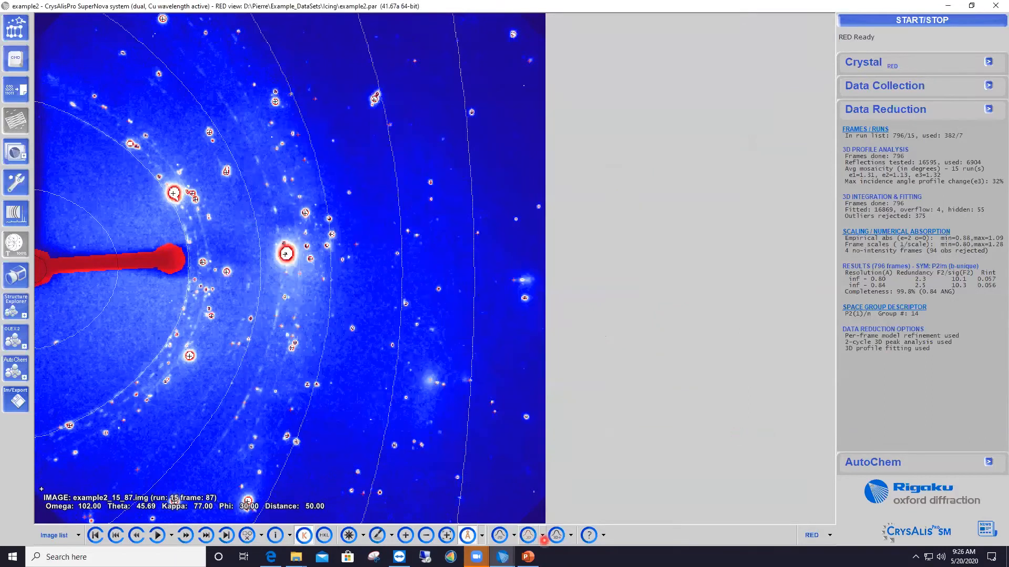
# Step: Switch to the pol411 experiment window and close its Lattice wizard
pyautogui.moveTo(502, 557)
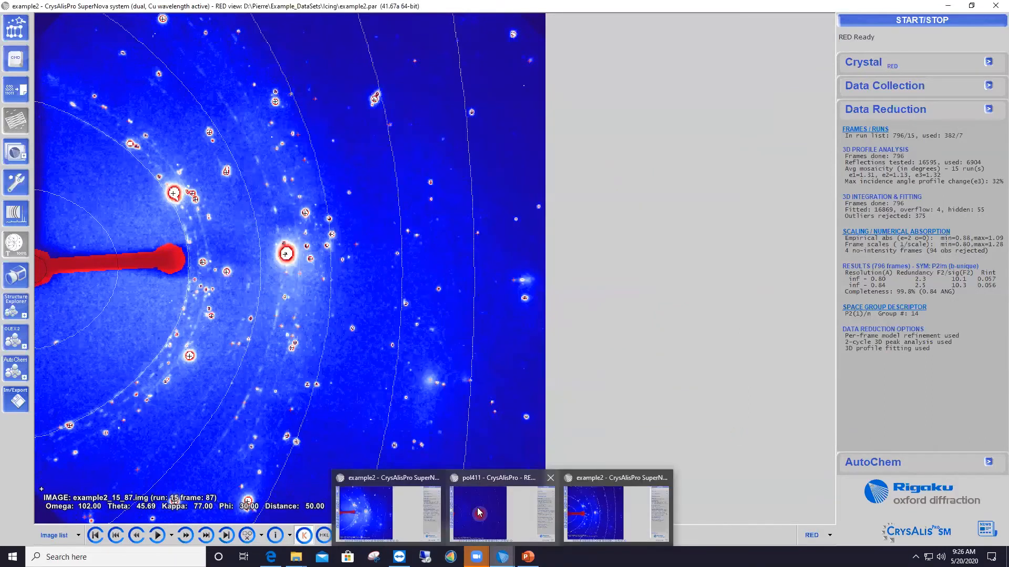
pyautogui.click(477, 507)
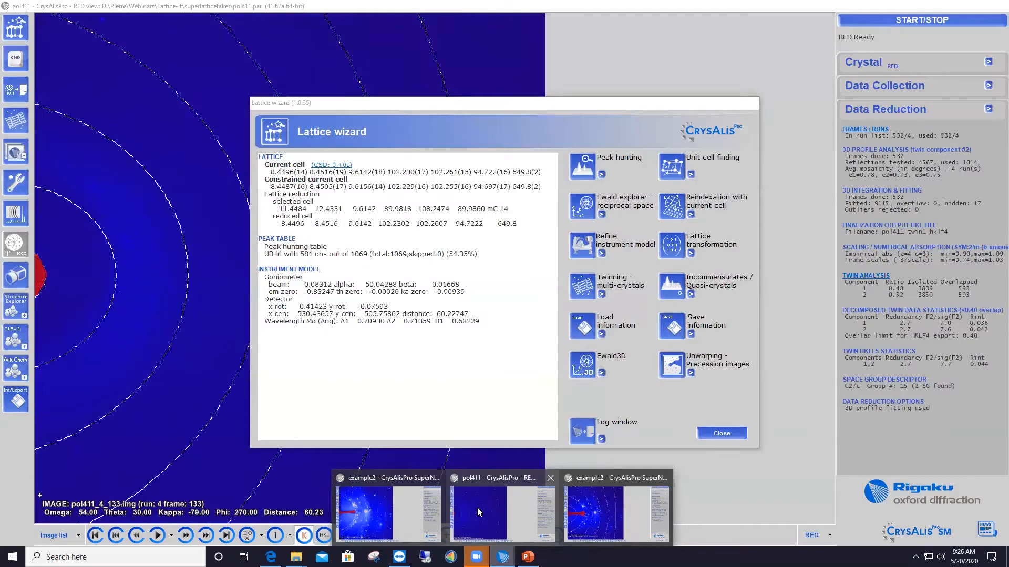
pyautogui.click(719, 434)
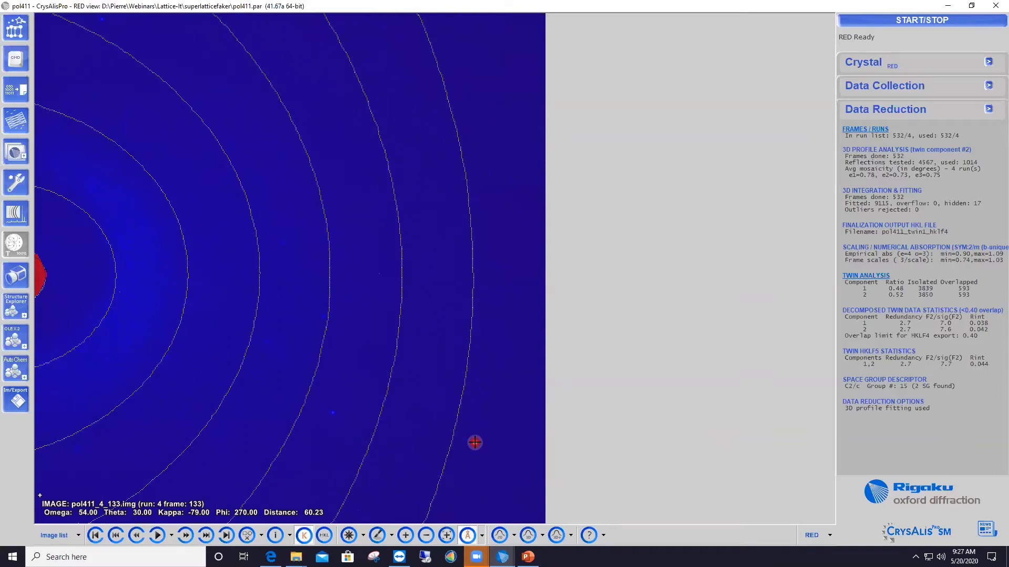
# Step: Set the diffraction image's intensity scale to Level 4 (2k) and play through the pol411 frames
pyautogui.click(363, 536)
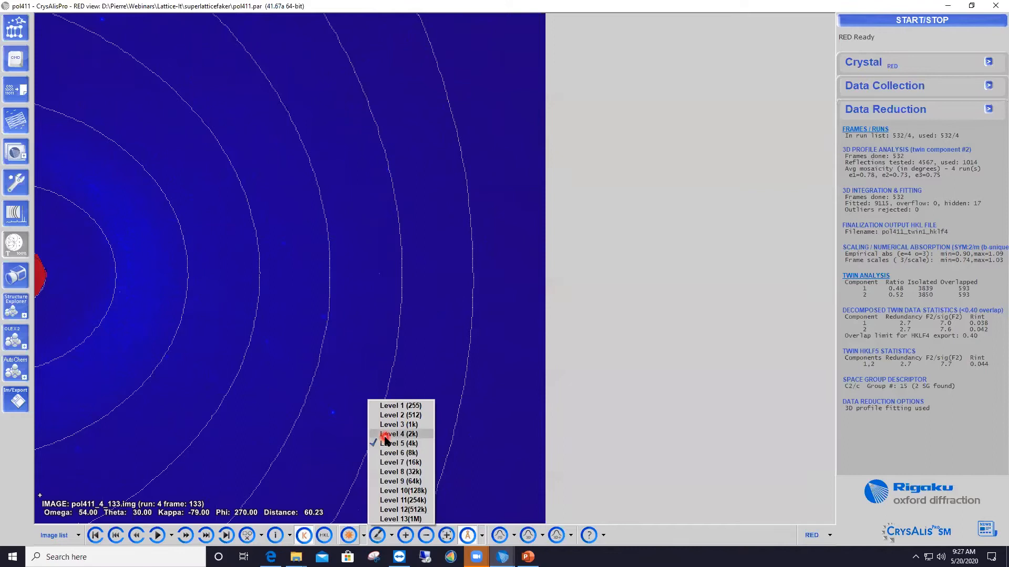
pyautogui.click(386, 435)
pyautogui.click(354, 533)
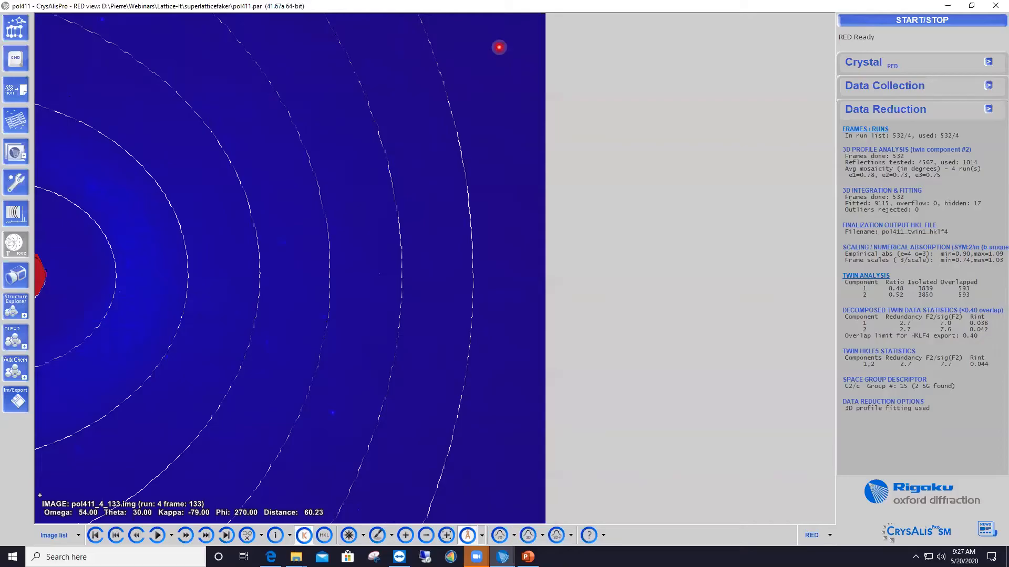
pyautogui.click(336, 165)
pyautogui.click(158, 536)
# Step: Run peak hunting and unit cell finding on pol411 in the Lattice wizard, and check the cell lengths and indexing rate
pyautogui.click(15, 28)
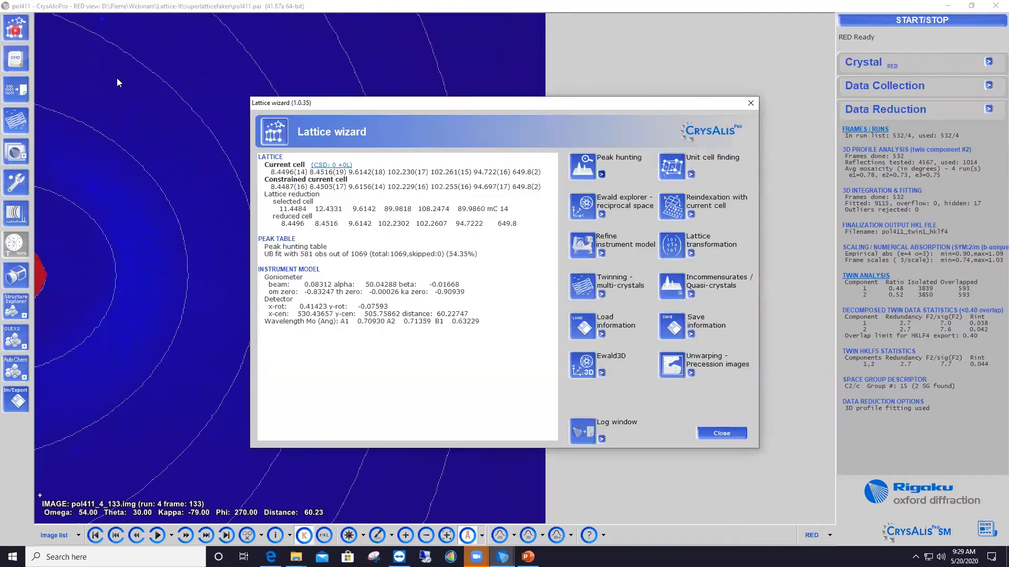
pyautogui.click(584, 170)
pyautogui.click(511, 314)
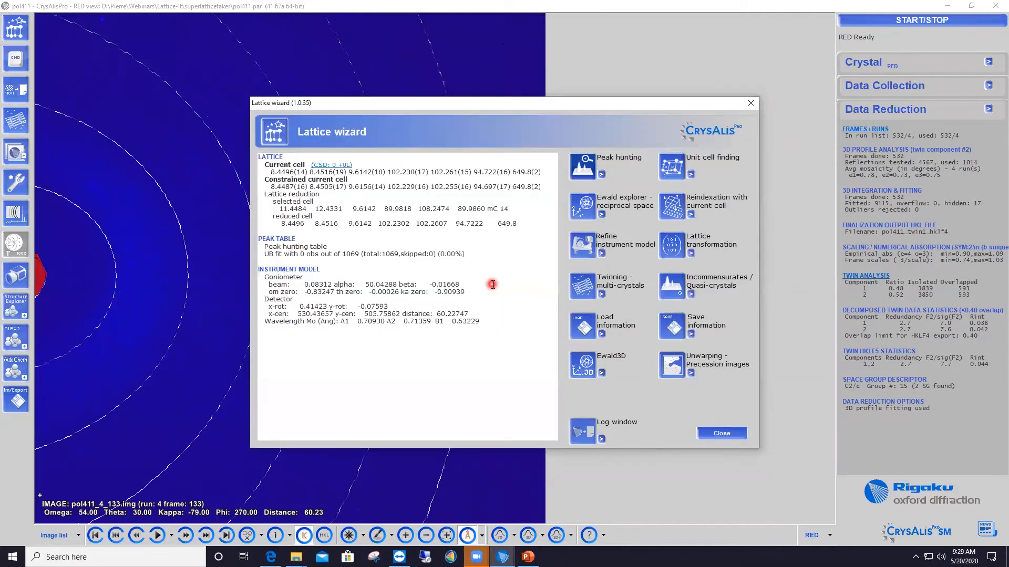
pyautogui.click(674, 170)
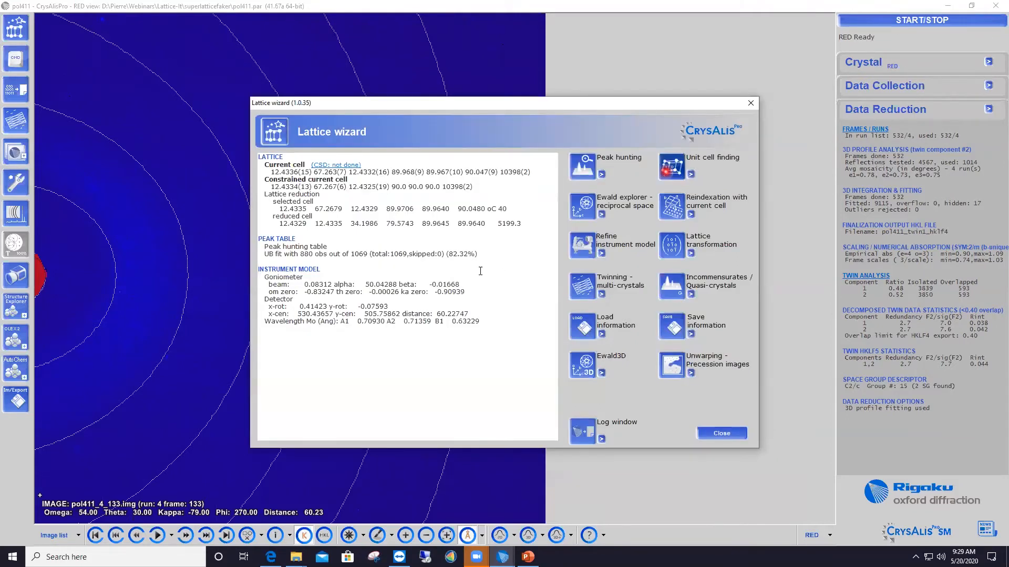
pyautogui.moveTo(467, 254); pyautogui.dragTo(449, 254)
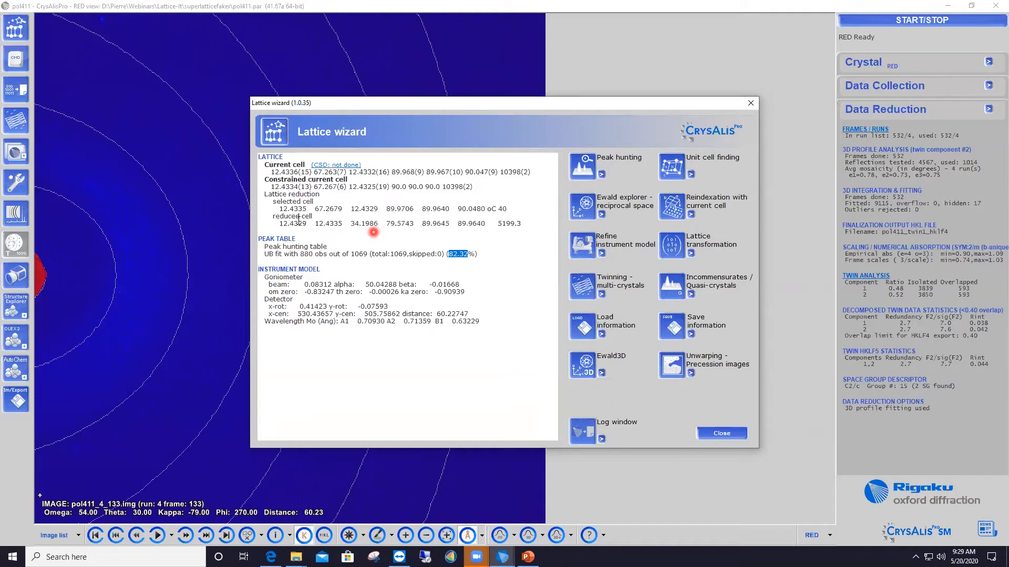
pyautogui.click(282, 209)
pyautogui.moveTo(281, 208); pyautogui.dragTo(378, 210)
pyautogui.click(370, 233)
pyautogui.moveTo(467, 254); pyautogui.dragTo(448, 255)
# Step: Inspect the peaks with the lattice overlay in Ewald Explorer, setting the peak size to scale with intensity, f(I)
pyautogui.click(587, 211)
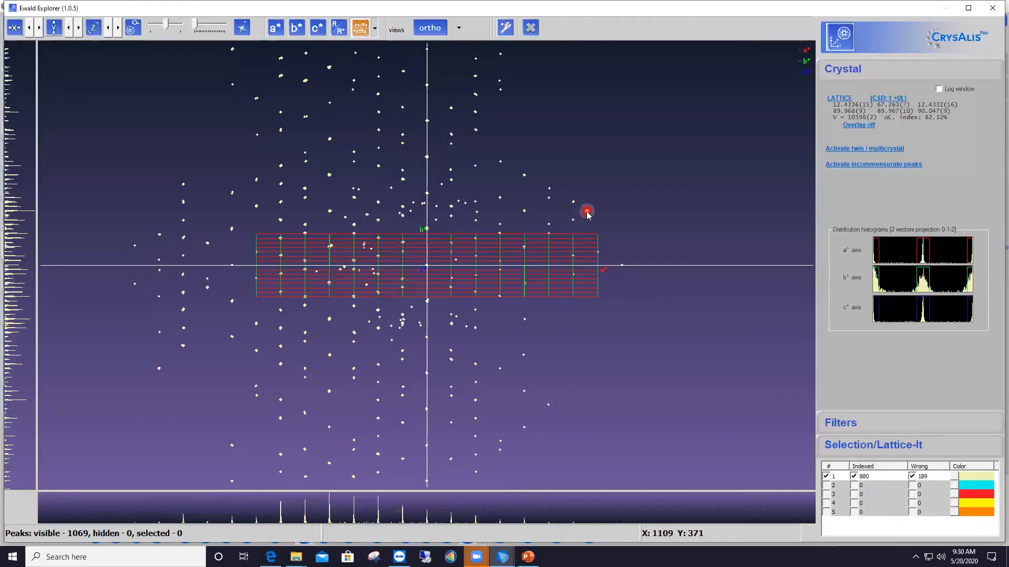
pyautogui.moveTo(550, 279); pyautogui.dragTo(546, 273)
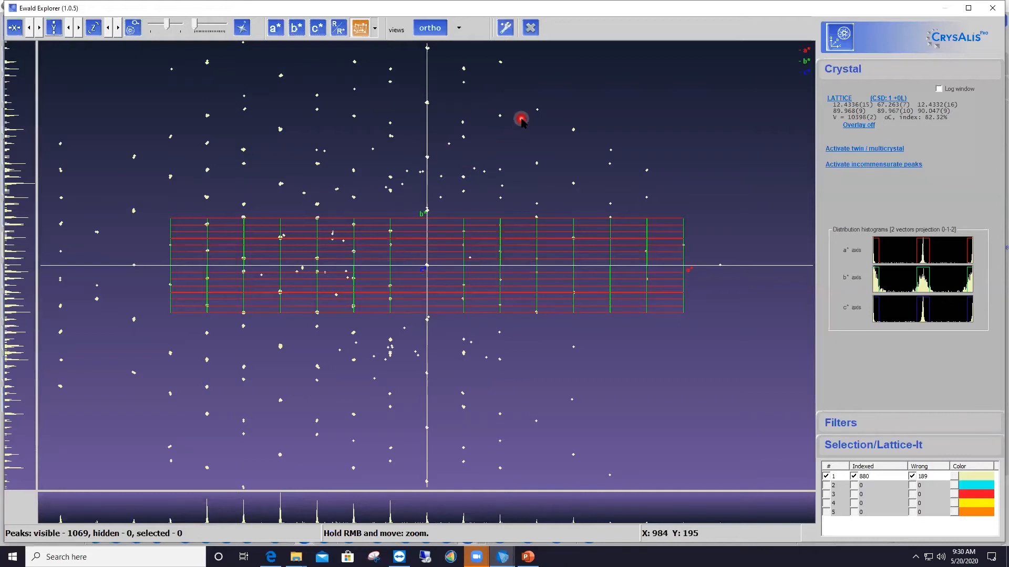
pyautogui.click(505, 30)
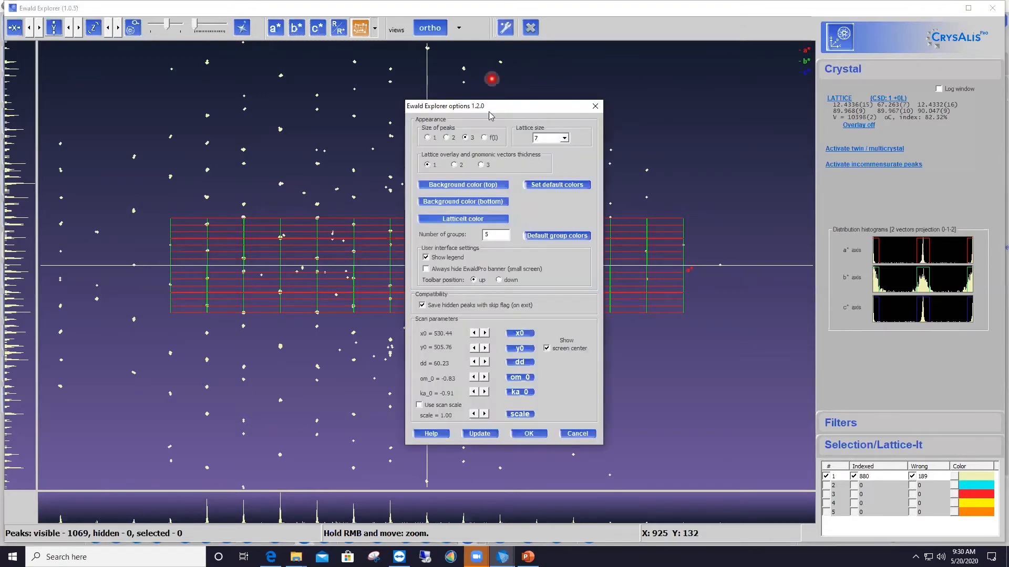
pyautogui.click(483, 137)
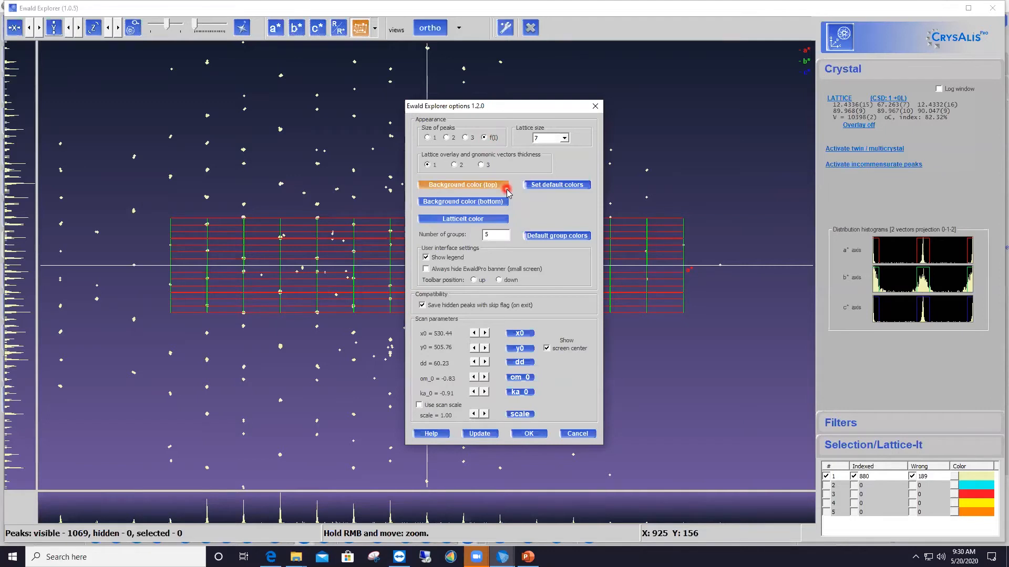
pyautogui.click(529, 433)
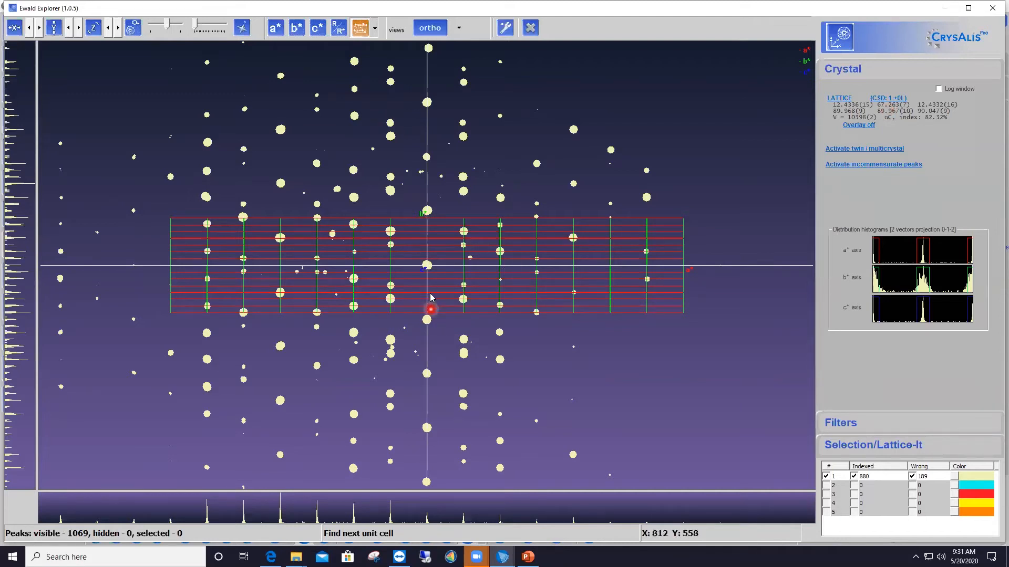
pyautogui.scroll(3, 451, 344)
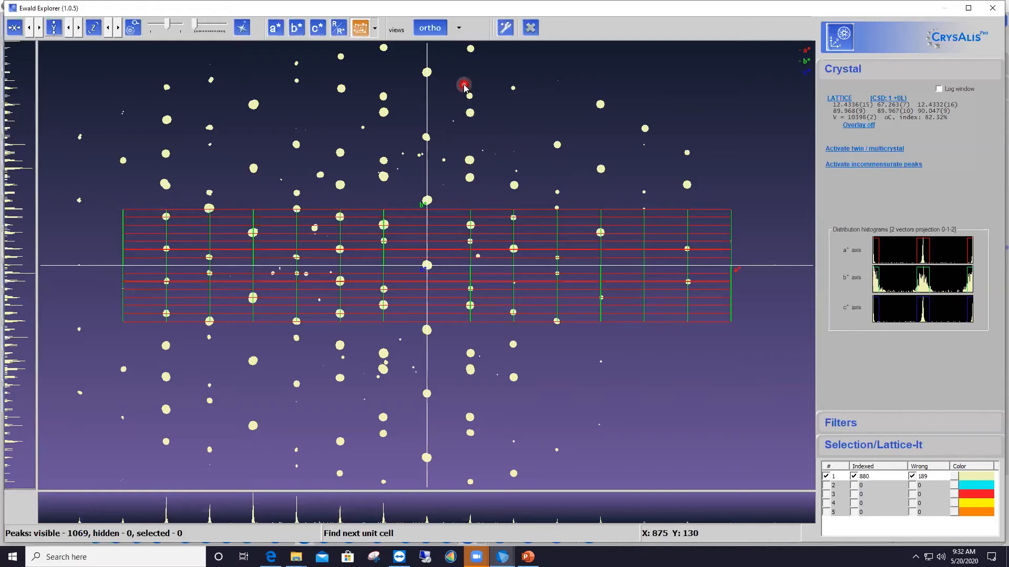
# Step: Examine the peaks collapsed to the lattice range, and return to the orthogonal projection
pyautogui.click(461, 33)
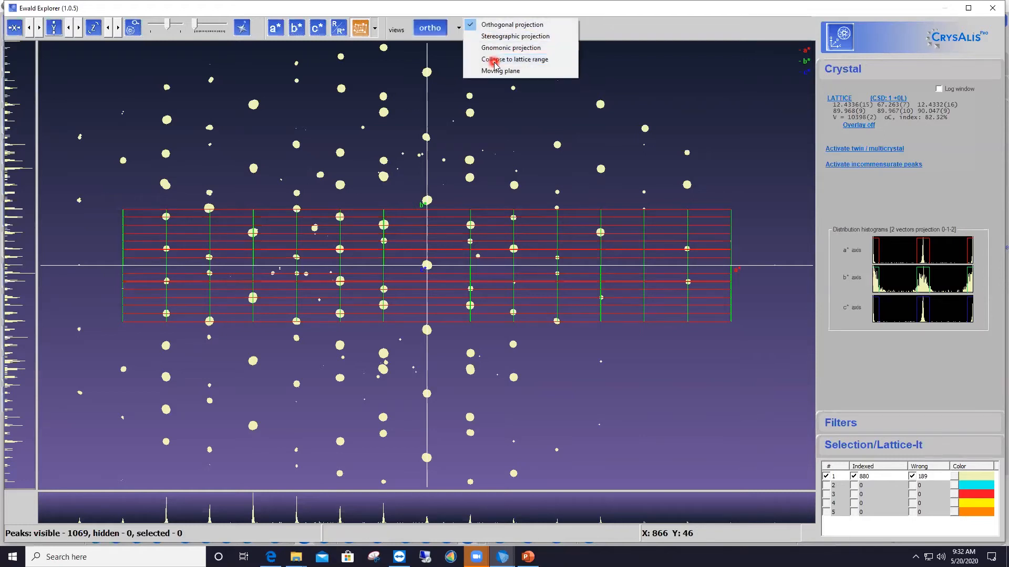
pyautogui.click(494, 61)
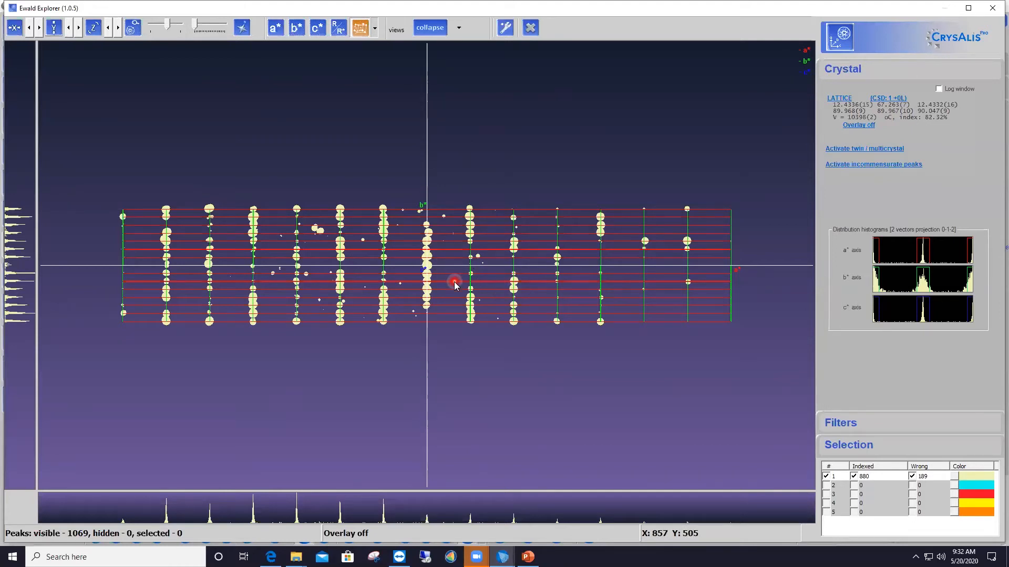
pyautogui.click(459, 28)
pyautogui.click(477, 26)
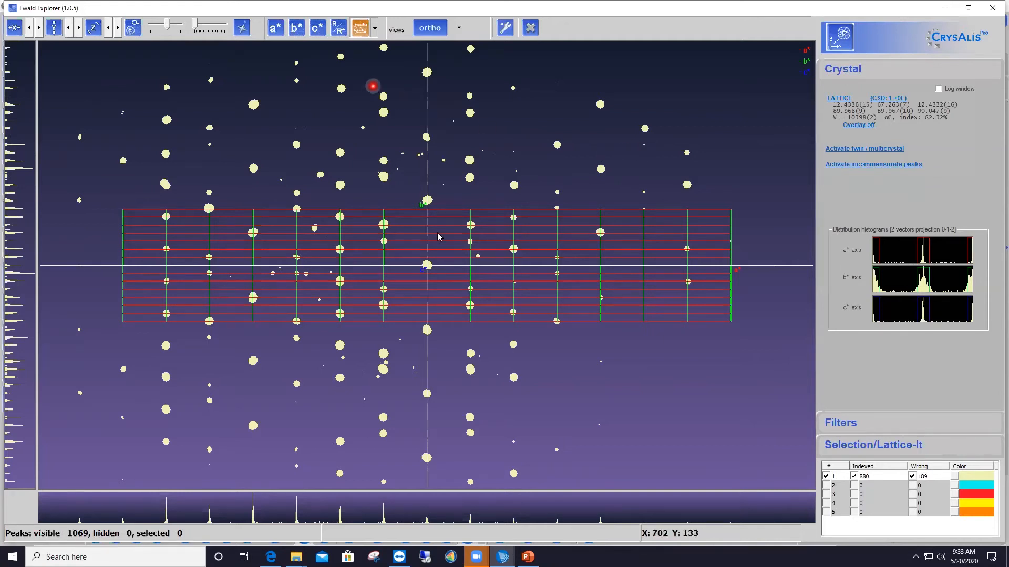
# Step: Turn off the lattice overlay and set the peak size to 3
pyautogui.click(361, 30)
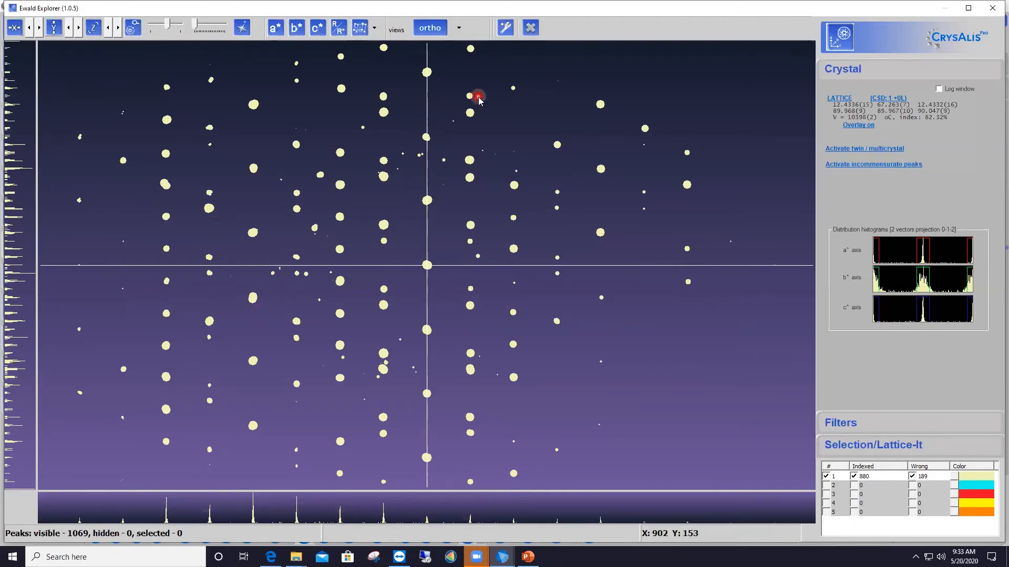
pyautogui.click(508, 31)
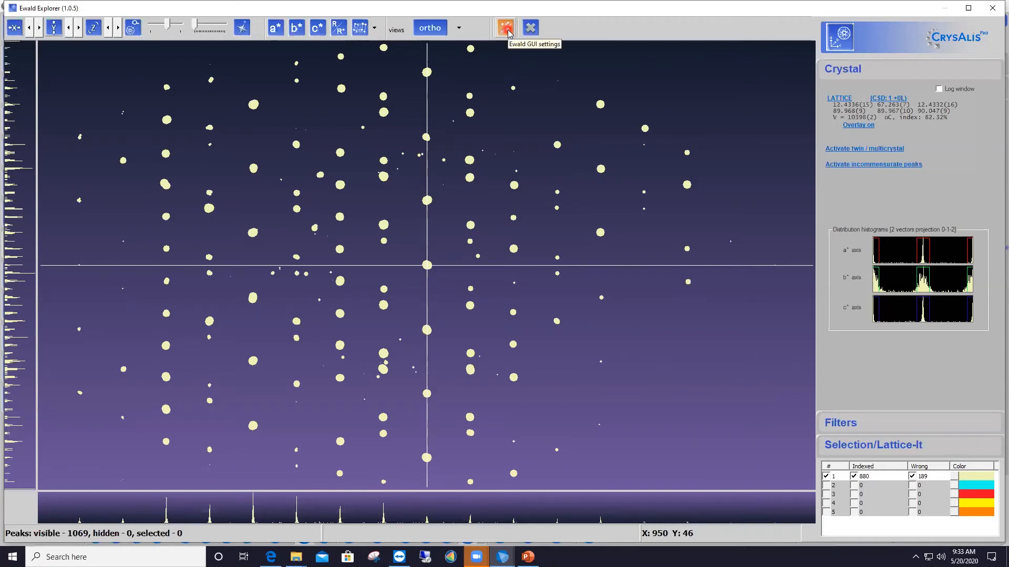
pyautogui.click(508, 31)
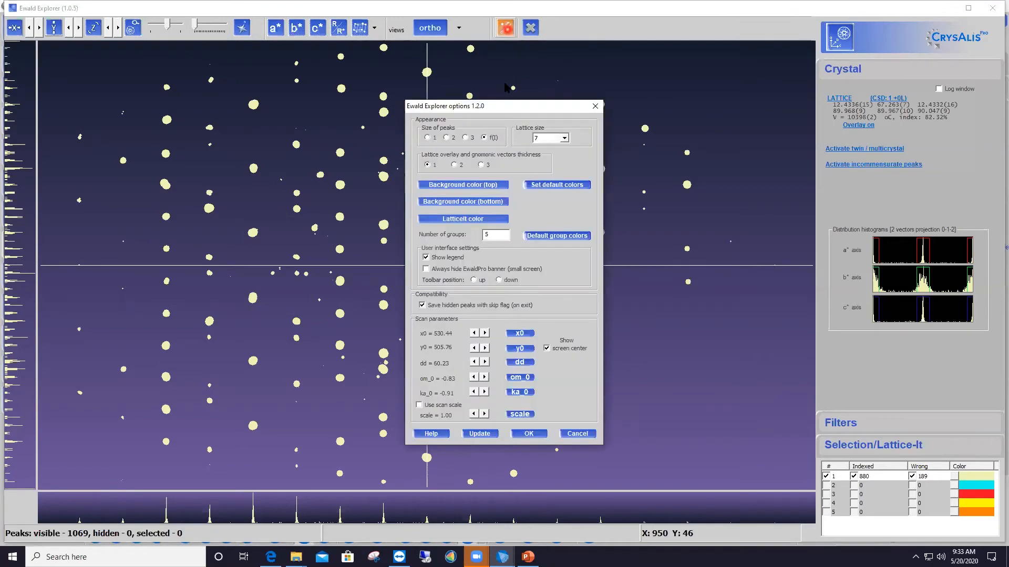
pyautogui.click(467, 140)
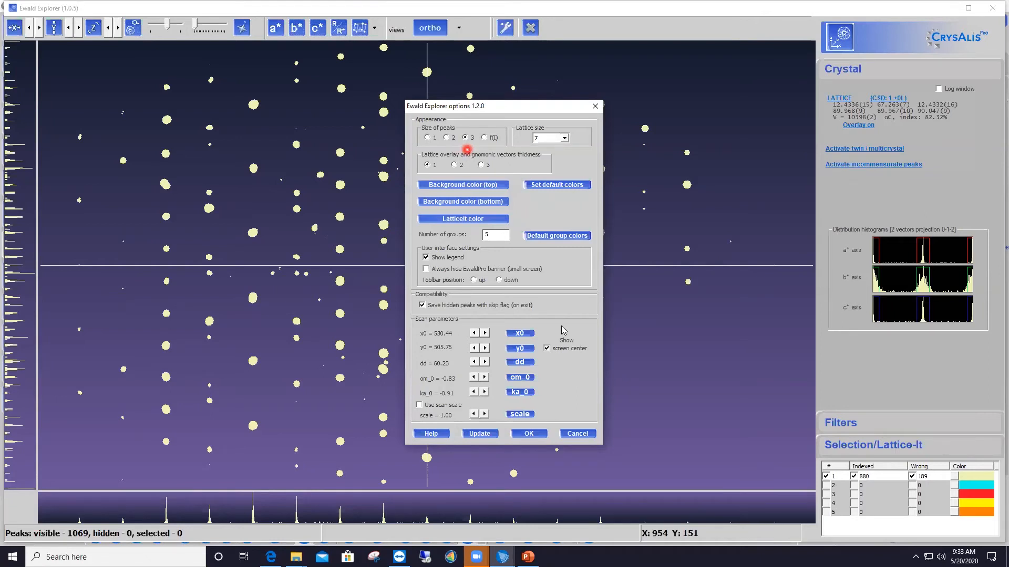
pyautogui.click(528, 433)
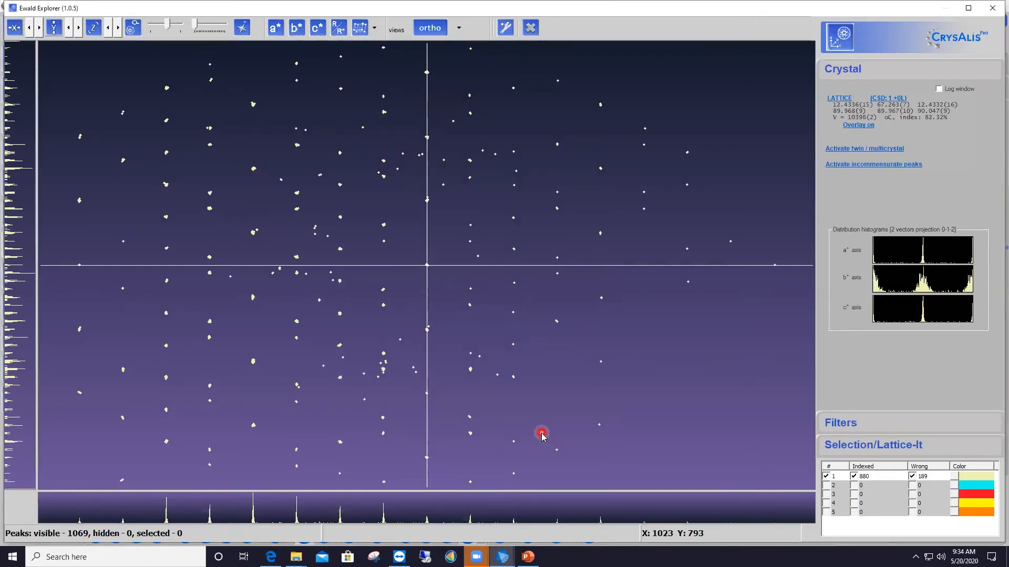
# Step: Look through the Find Views orientations and rotate the reciprocal lattice until the peaks line up in vertical and diagonal rows
pyautogui.moveTo(471, 296); pyautogui.dragTo(426, 241)
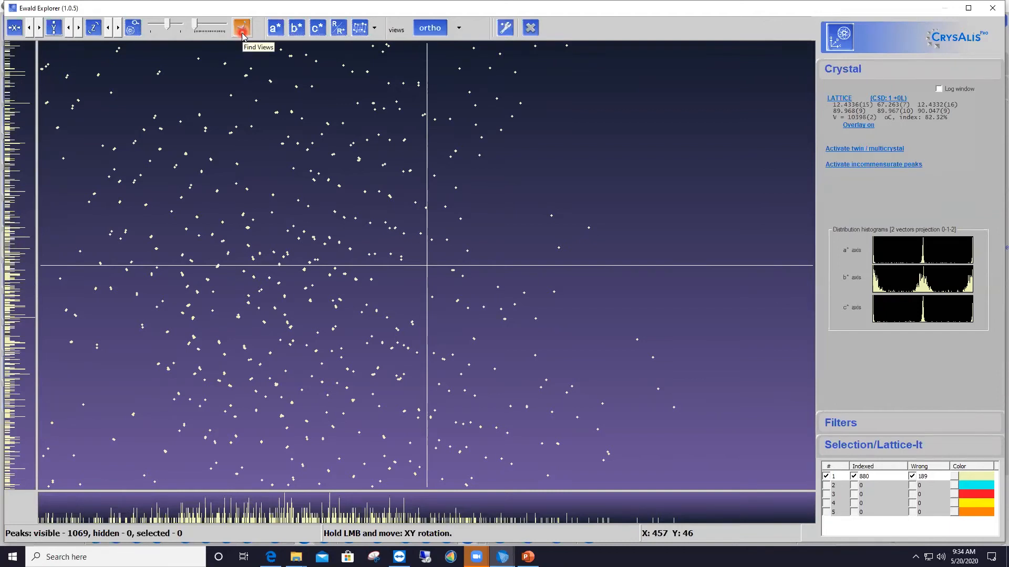
pyautogui.click(195, 26)
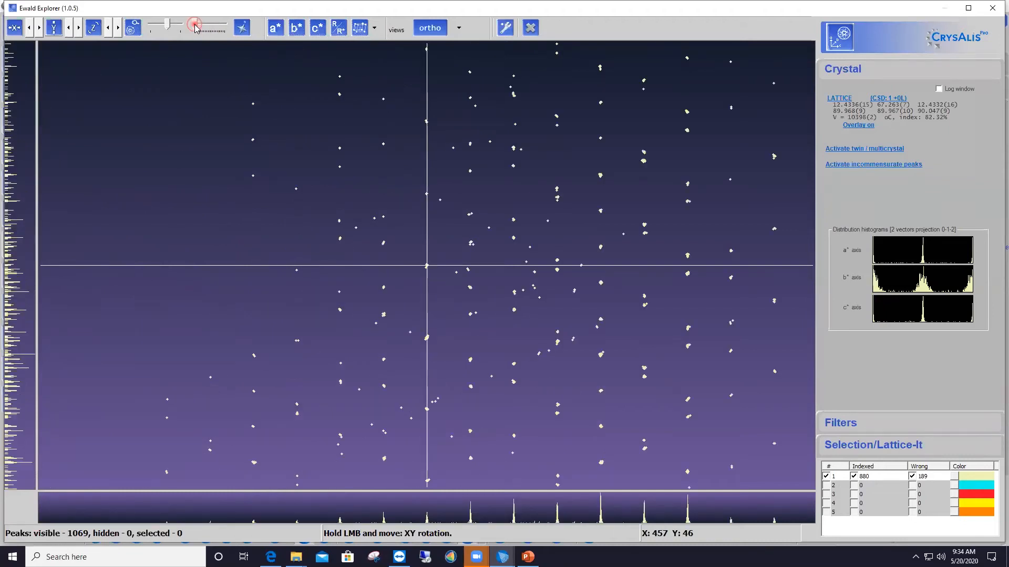
pyautogui.moveTo(195, 25); pyautogui.dragTo(210, 29)
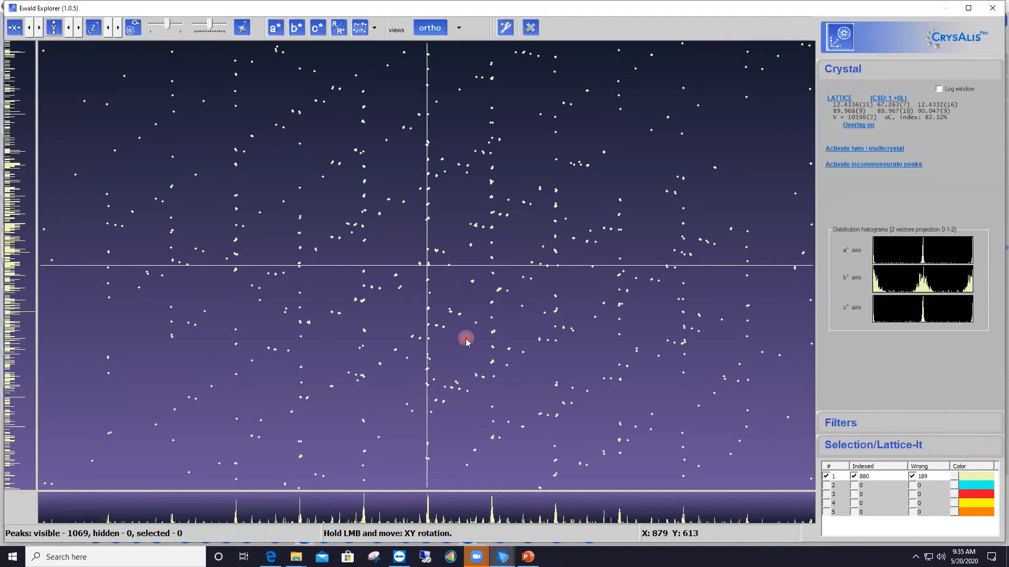
pyautogui.moveTo(465, 339); pyautogui.dragTo(465, 340)
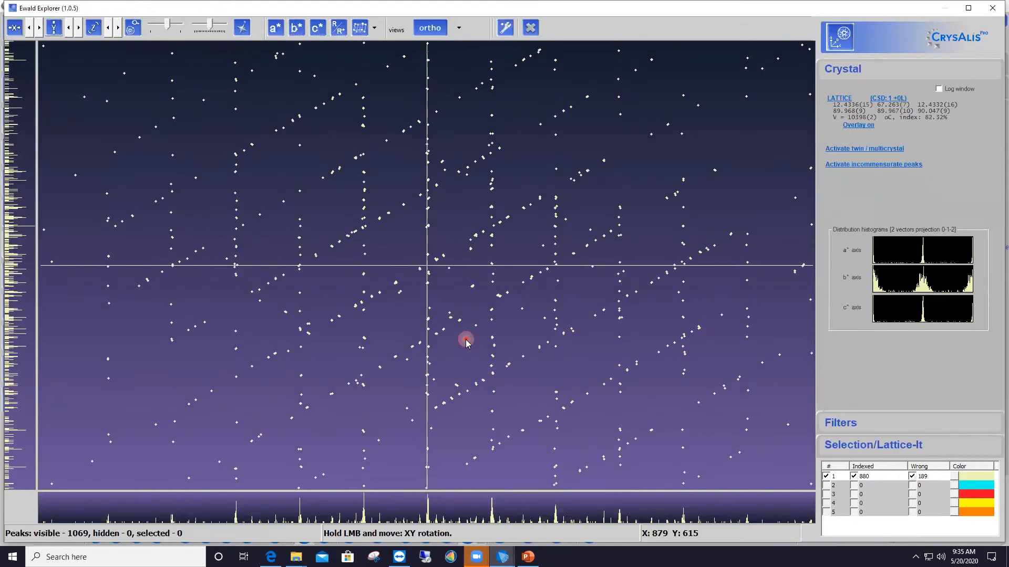
pyautogui.click(466, 340)
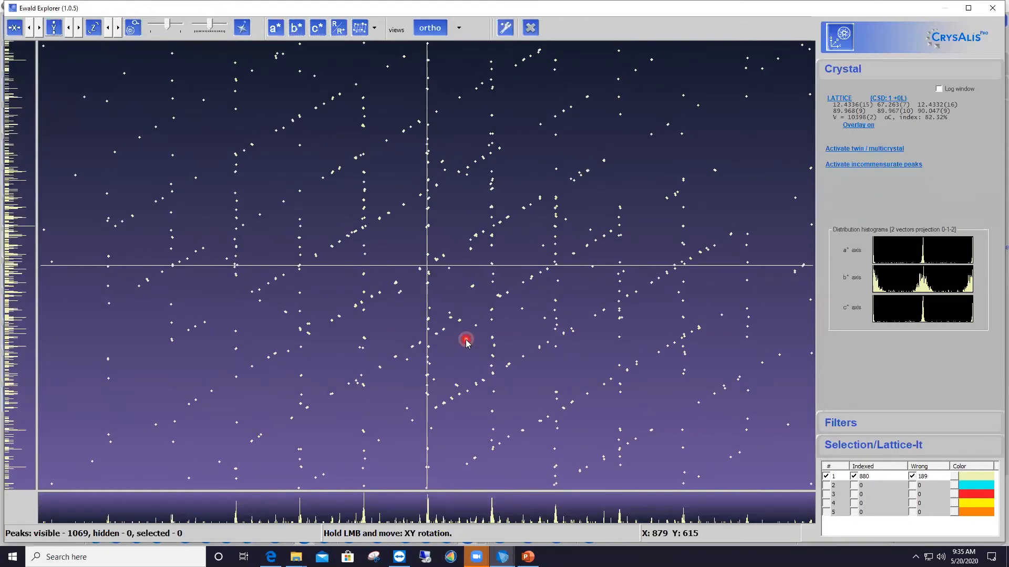
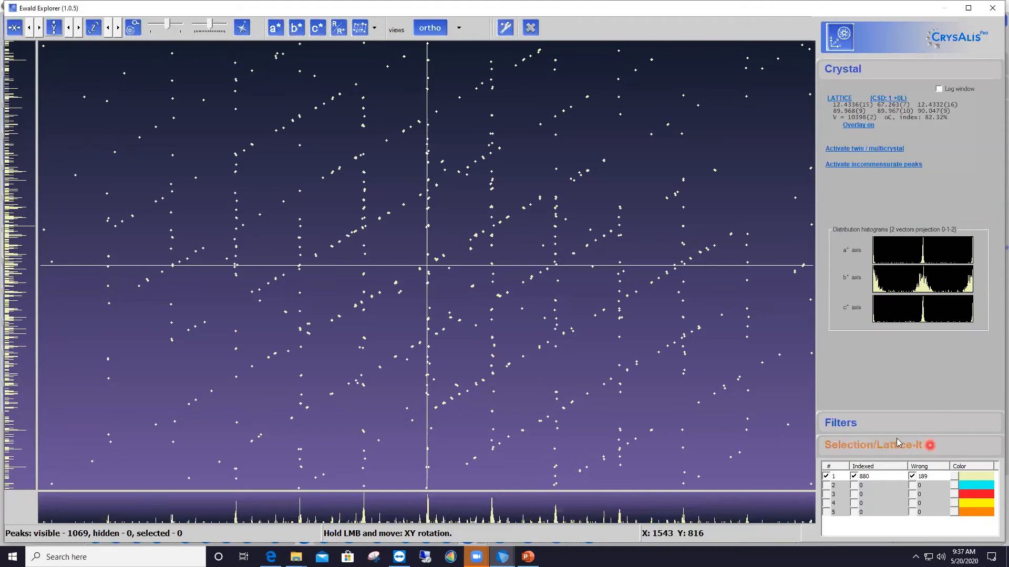
# Step: Fit a Lattice-It grid at 90.2° with a 33.83 Å period, move the selected peaks to Group2 and hide that group
pyautogui.click(924, 451)
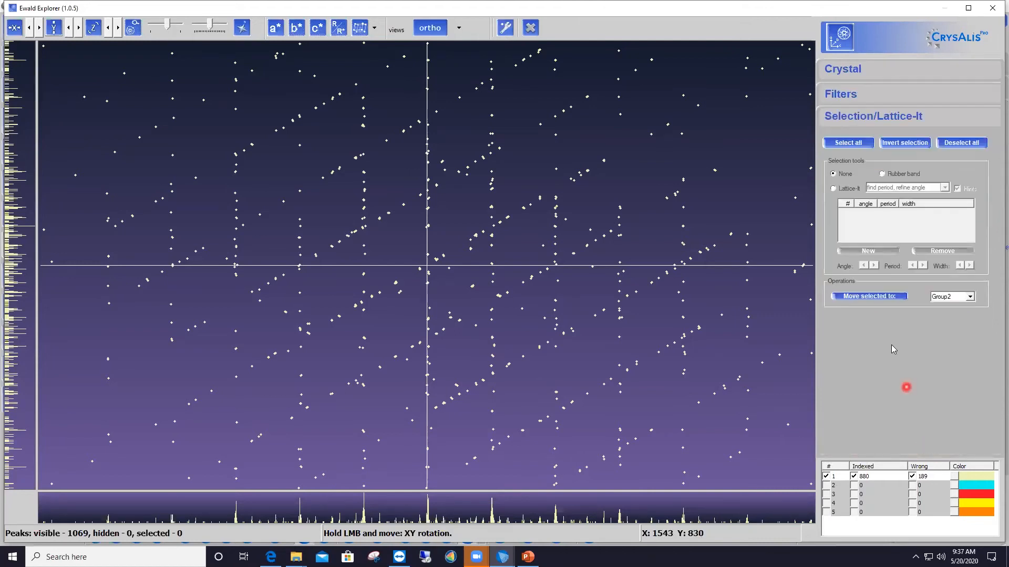
pyautogui.click(832, 188)
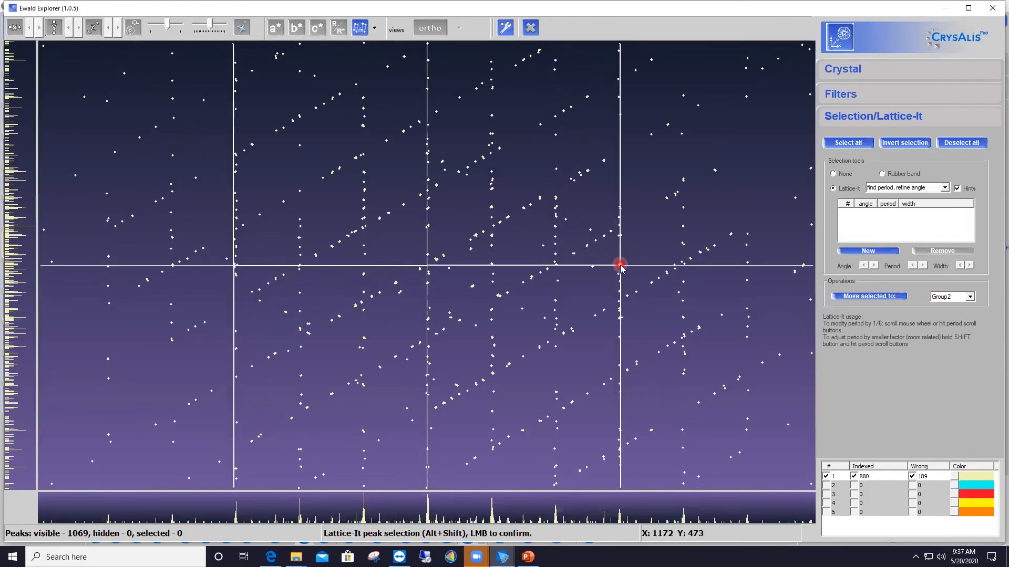
pyautogui.scroll(-1, 620, 267)
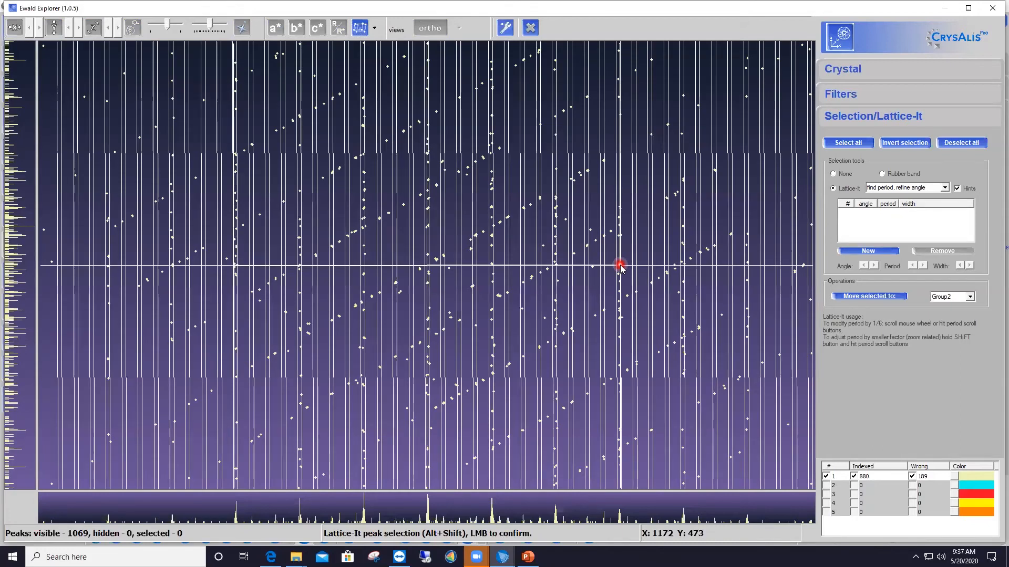
pyautogui.click(620, 267)
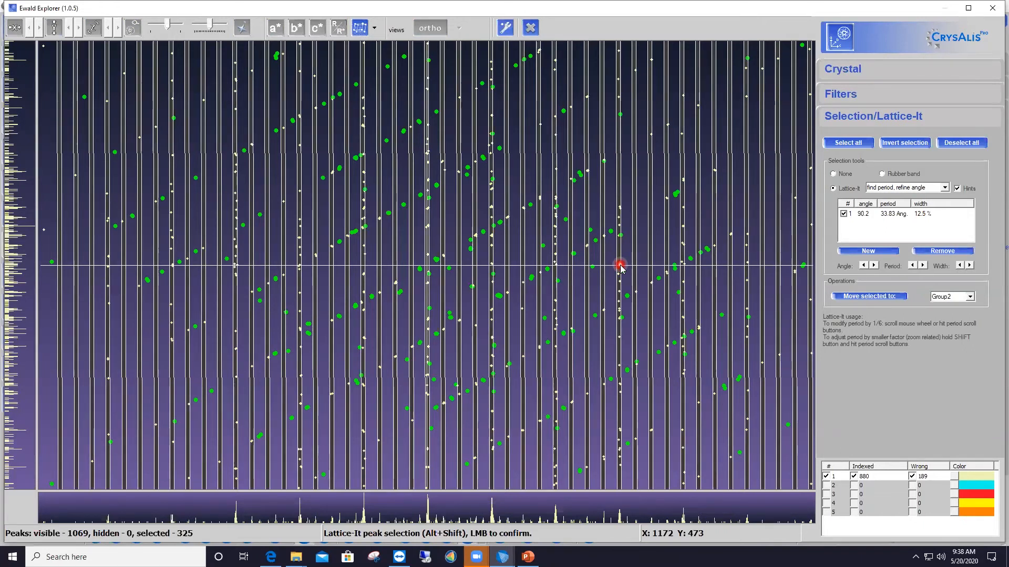
pyautogui.click(869, 296)
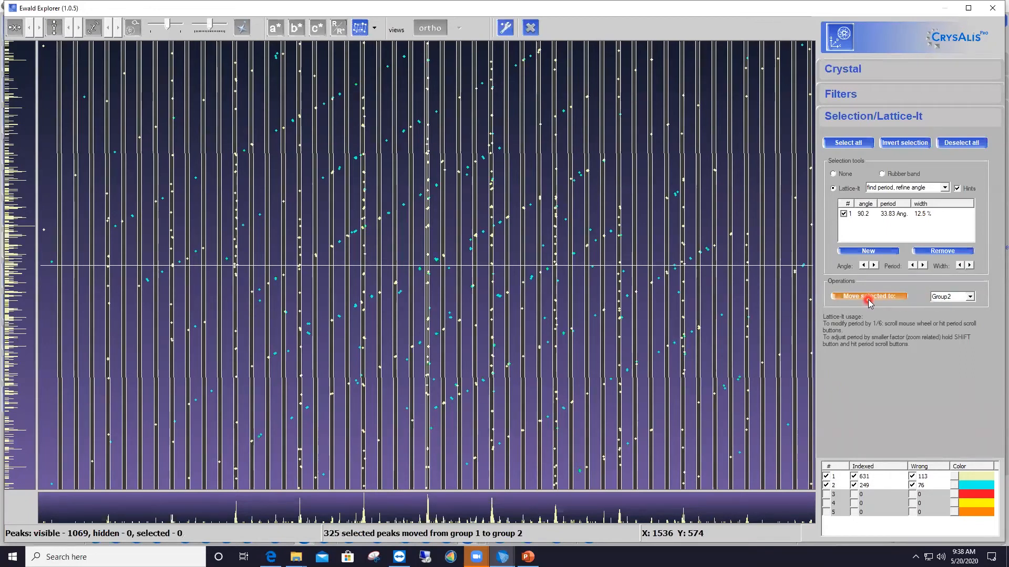
pyautogui.click(827, 486)
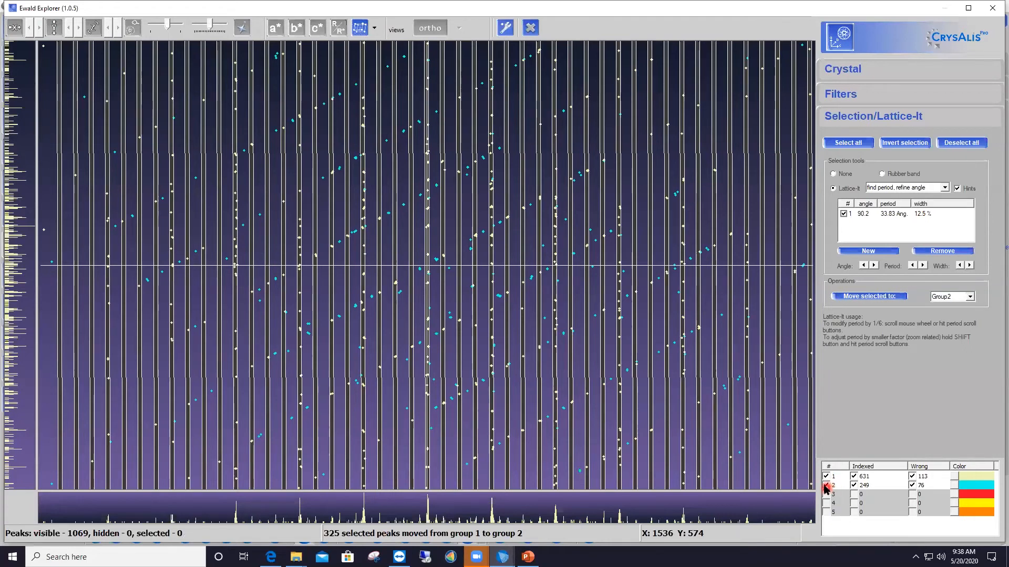
# Step: Hide group 2 and fit a fresh Lattice-It grid at 90.2° with a 33.83 Å period to the remaining peaks
pyautogui.click(826, 486)
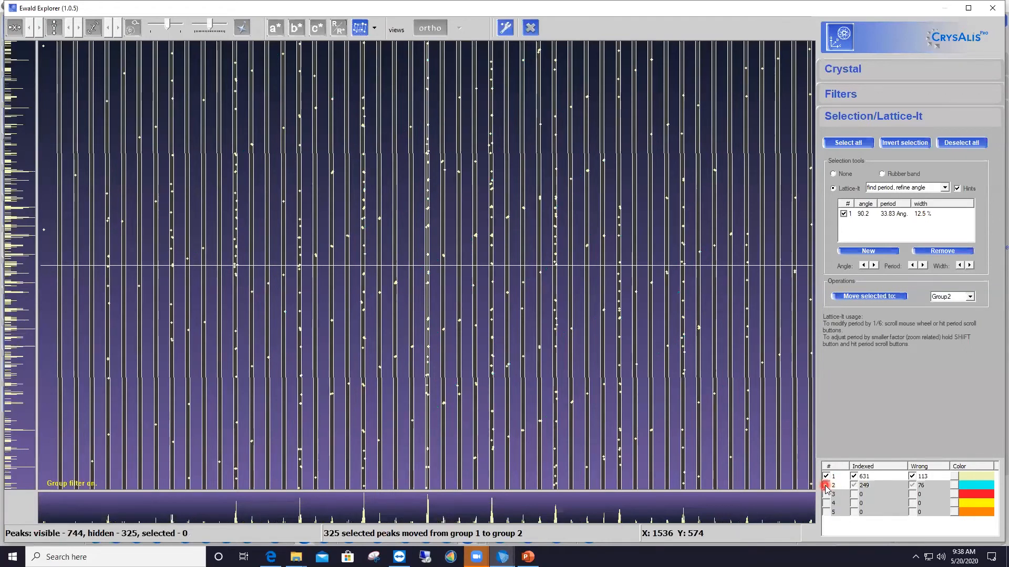
pyautogui.click(834, 174)
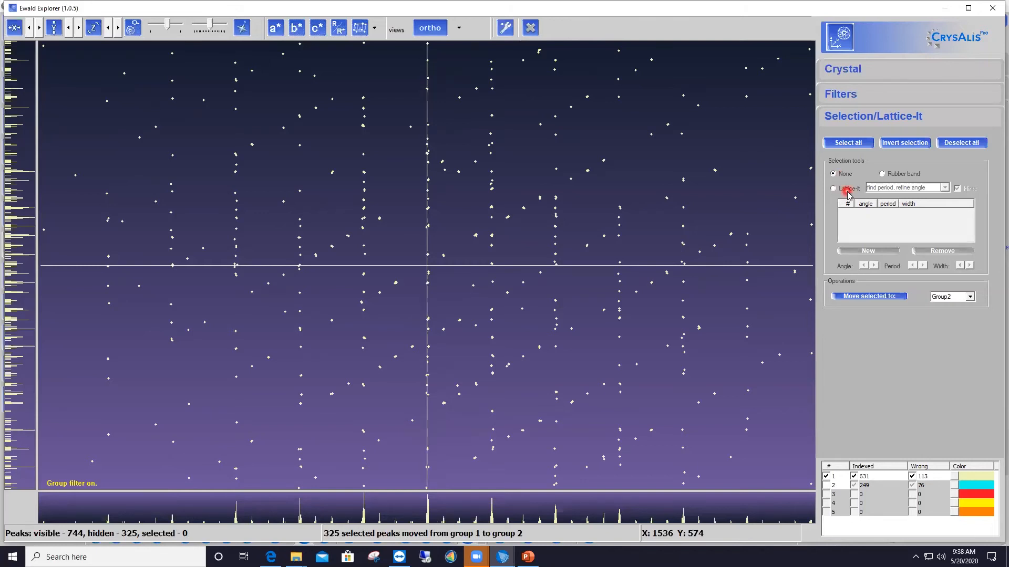
pyautogui.click(848, 194)
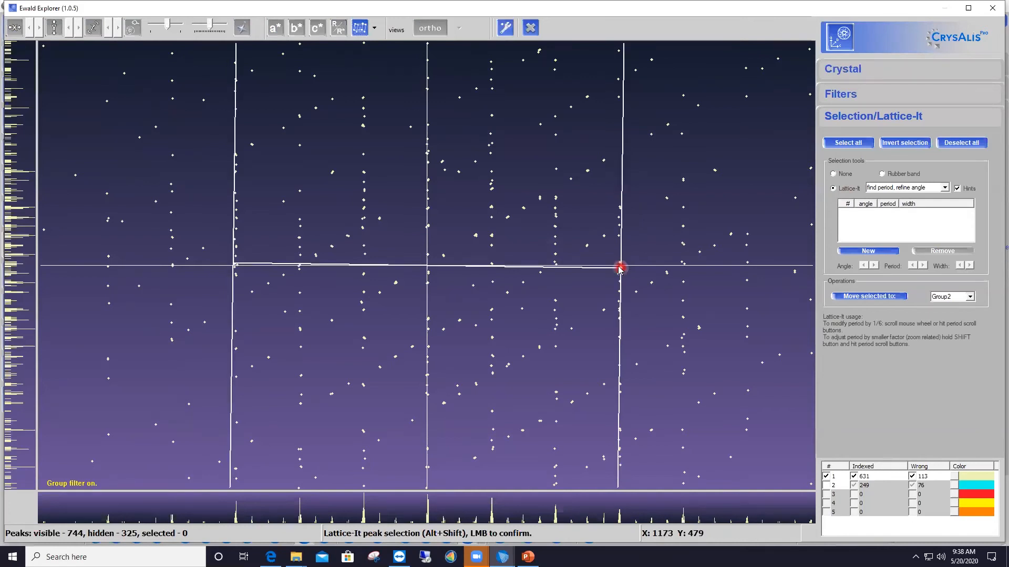
pyautogui.scroll(-3, 619, 267)
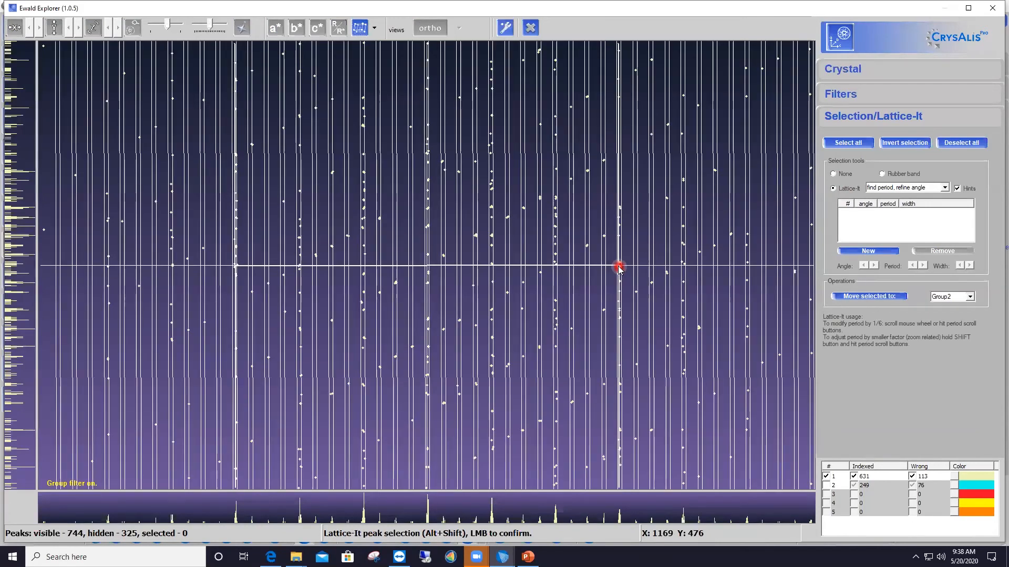
pyautogui.click(618, 267)
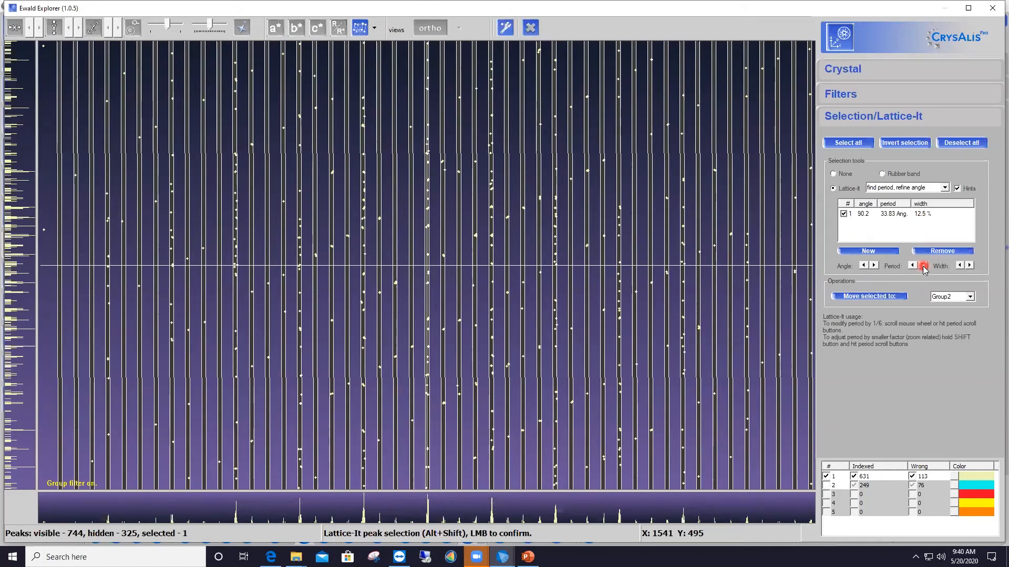
# Step: Reduce the Lattice-It grid's period to 8.46 Å and narrow its width to 5.0 %
pyautogui.click(923, 265)
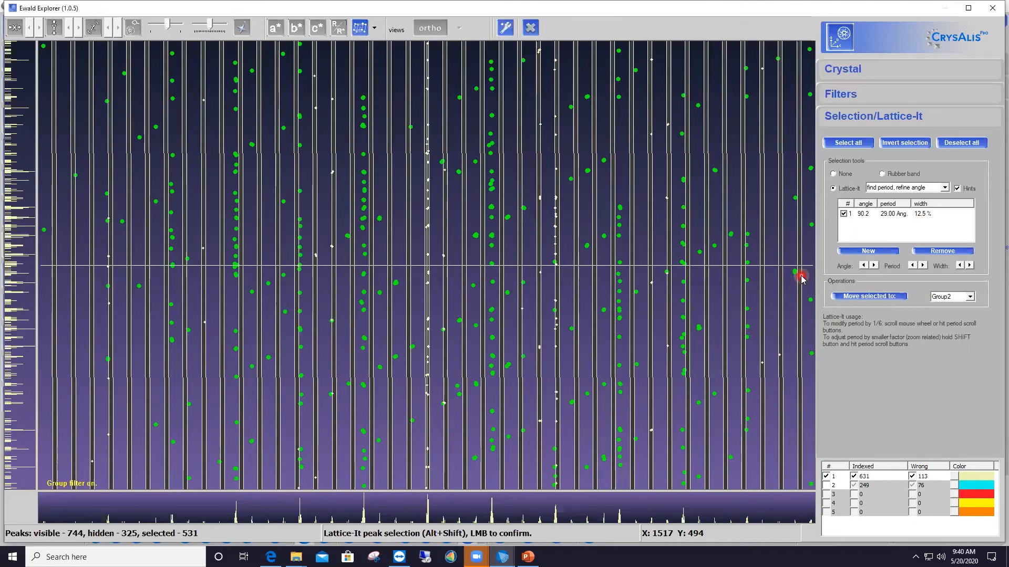
pyautogui.click(924, 266)
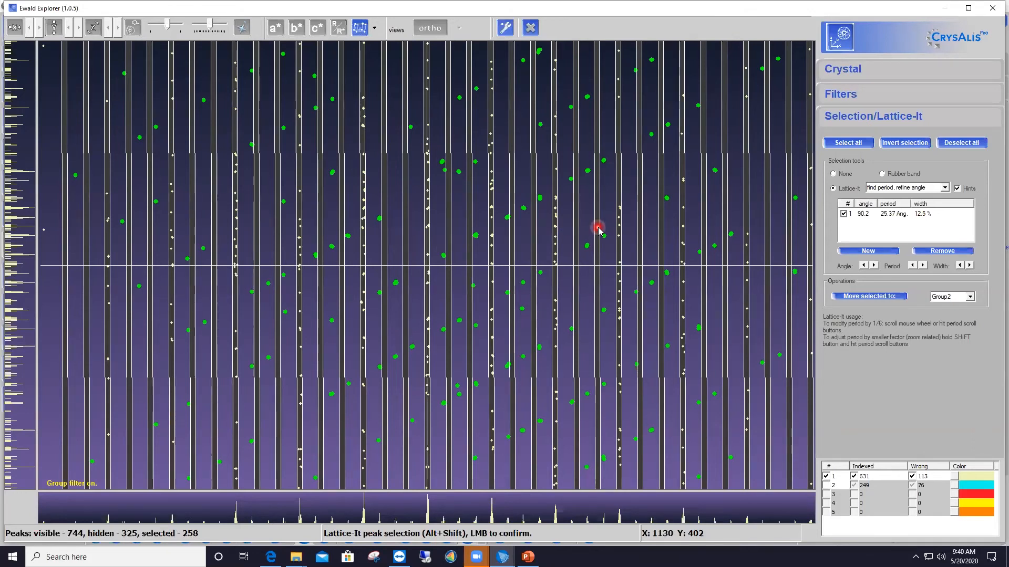
pyautogui.click(923, 265)
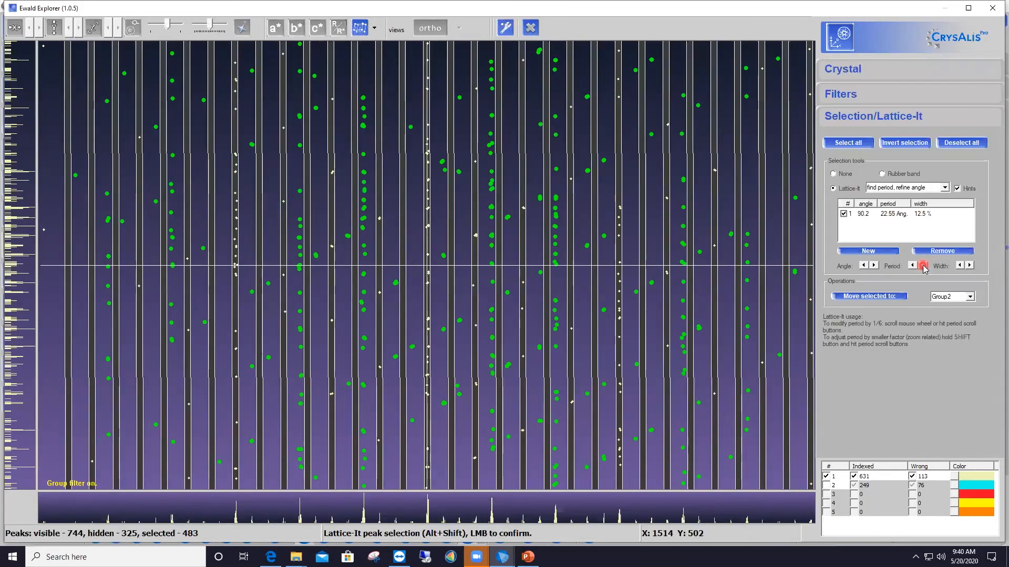
pyautogui.click(922, 266)
pyautogui.click(922, 265)
pyautogui.click(923, 265)
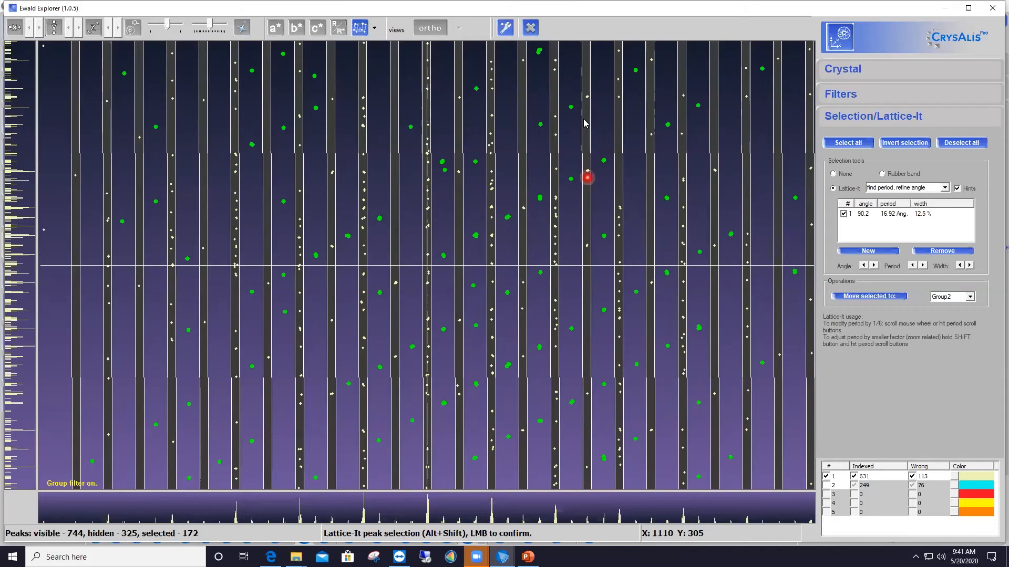
pyautogui.click(923, 265)
pyautogui.click(923, 265)
pyautogui.click(923, 265)
pyautogui.click(923, 265)
pyautogui.click(923, 266)
pyautogui.click(923, 265)
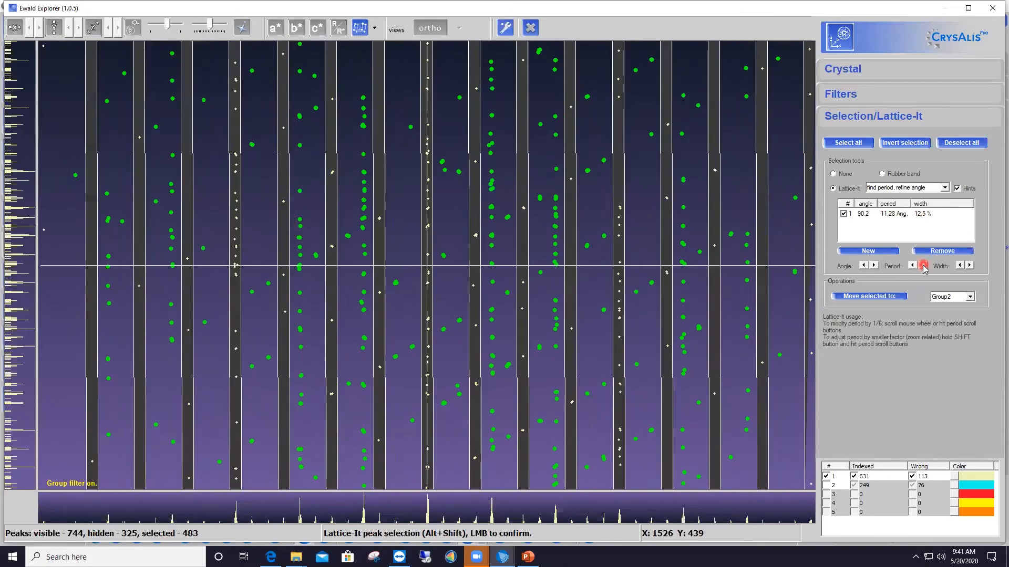
pyautogui.click(923, 265)
pyautogui.click(924, 265)
pyautogui.click(923, 266)
pyautogui.click(923, 265)
pyautogui.click(923, 266)
pyautogui.click(923, 266)
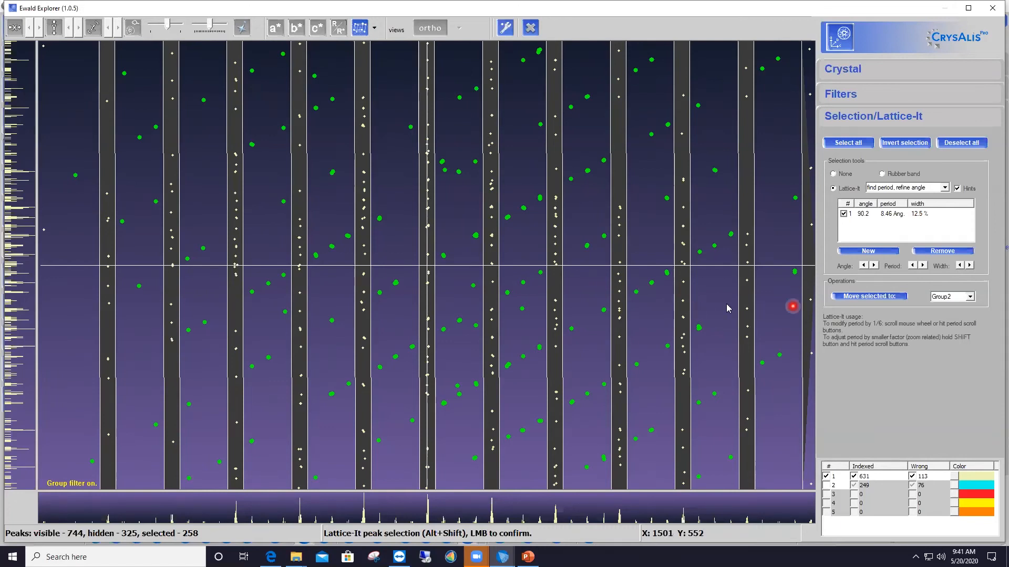
pyautogui.click(959, 266)
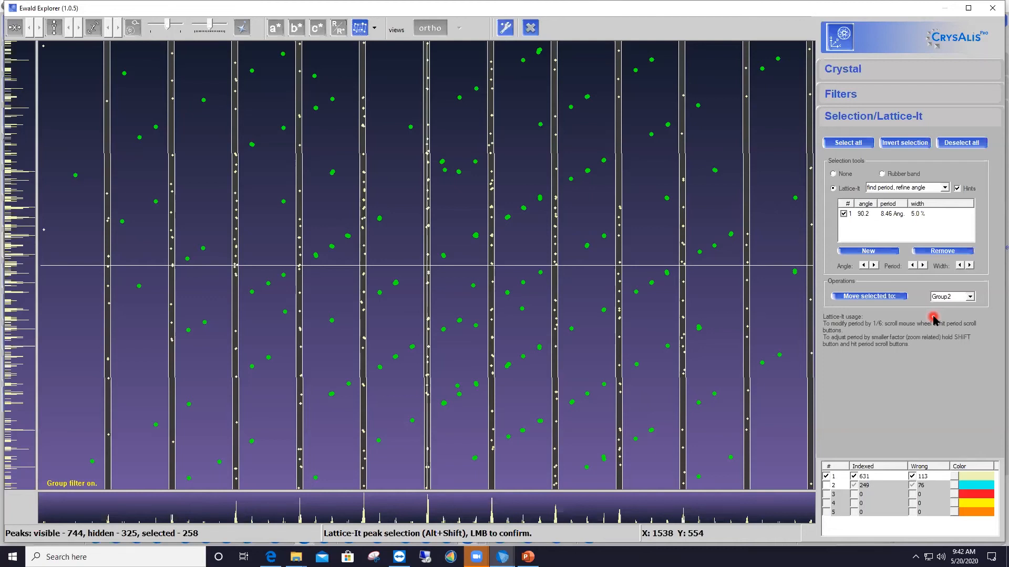
# Step: Move the selected peaks between the grid rows to Group2 and hide that group
pyautogui.click(869, 300)
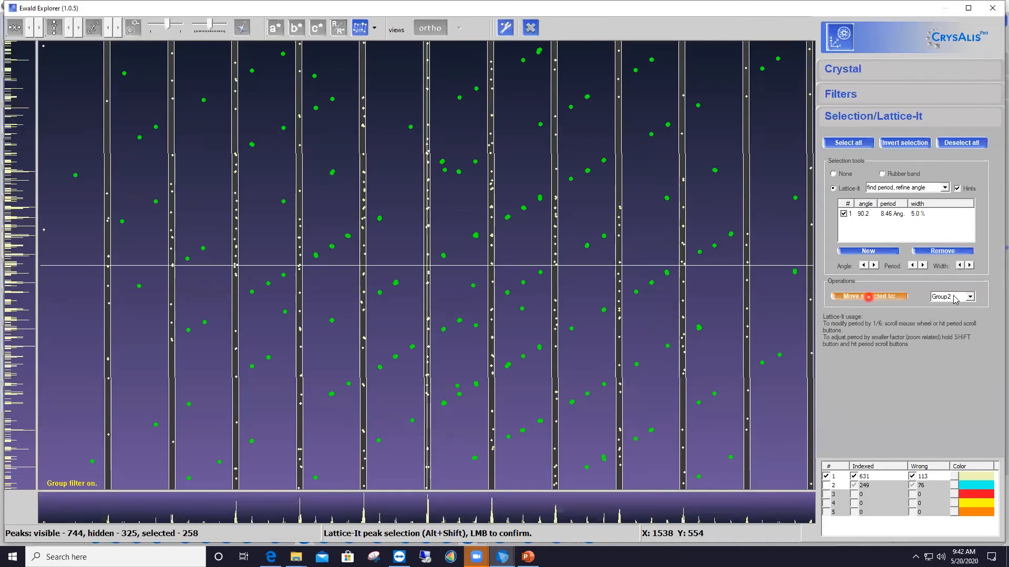
pyautogui.click(869, 300)
pyautogui.click(827, 486)
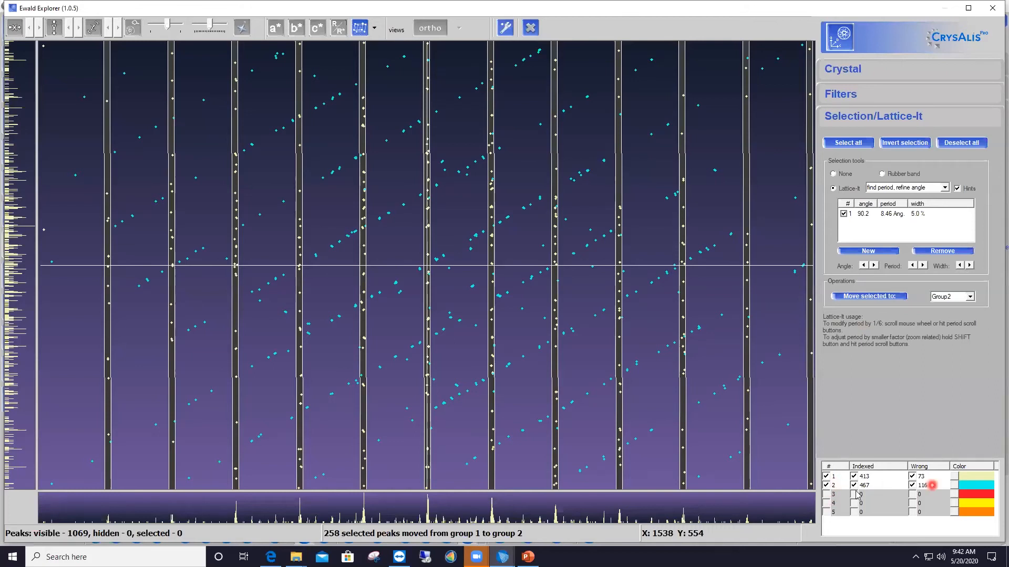
pyautogui.click(827, 487)
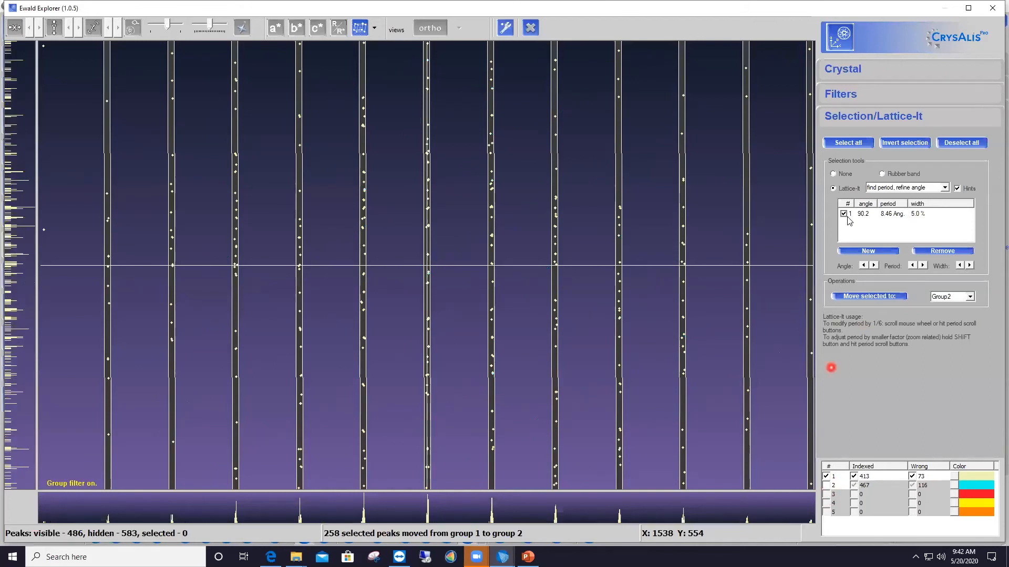
# Step: Turn off the Lattice-It selection and run automatic unit cell finding on the shown group 1 peaks
pyautogui.click(847, 176)
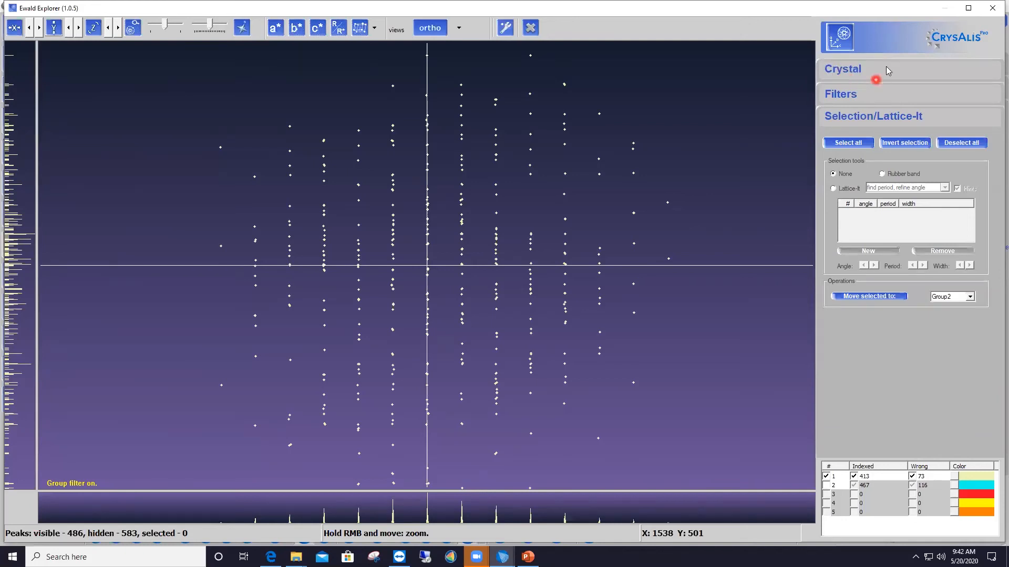
pyautogui.click(857, 73)
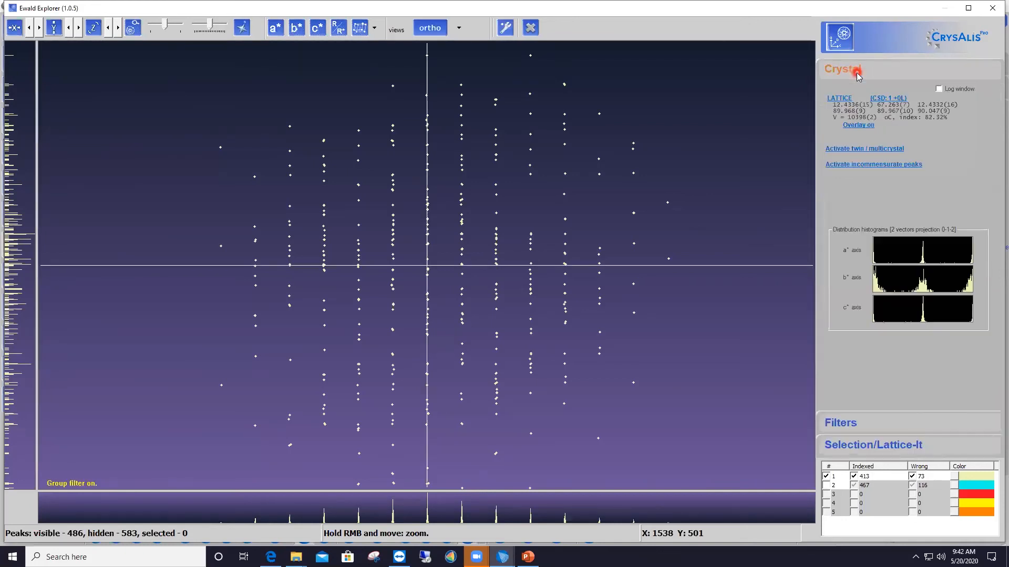
pyautogui.click(840, 100)
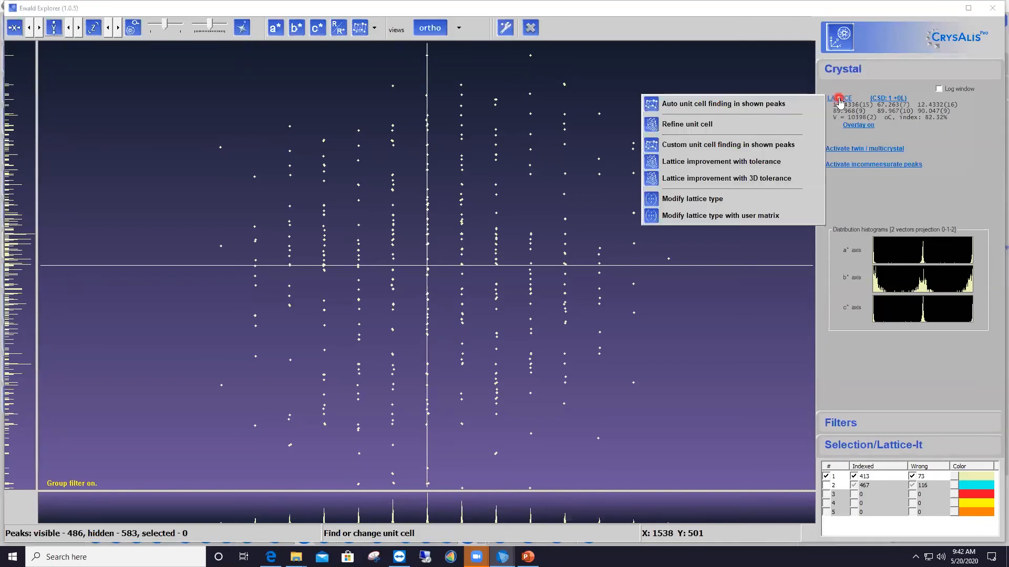
pyautogui.click(797, 105)
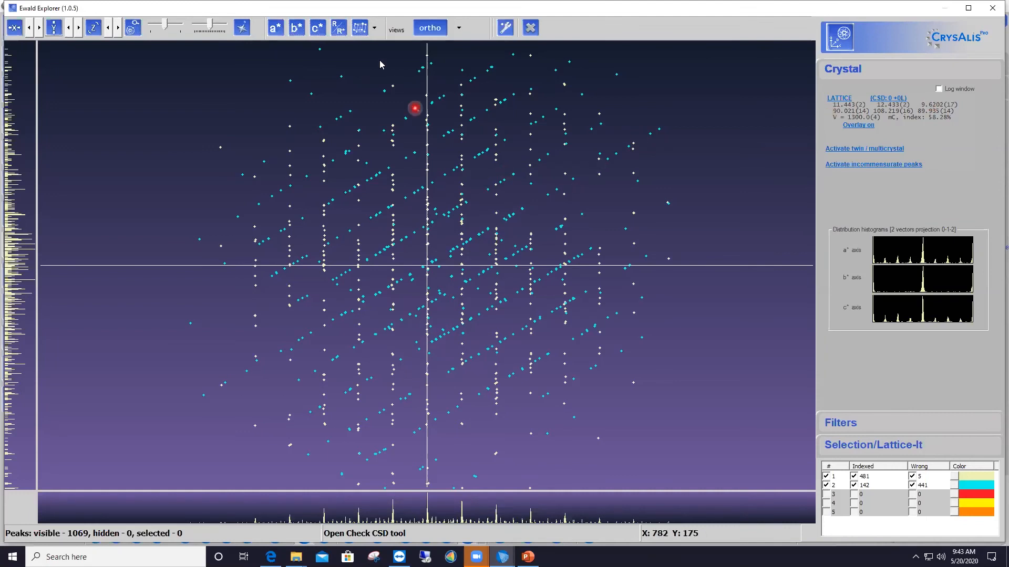
# Step: Overlay the new lattice on the group 1 peaks alone and view it along a*
pyautogui.click(359, 29)
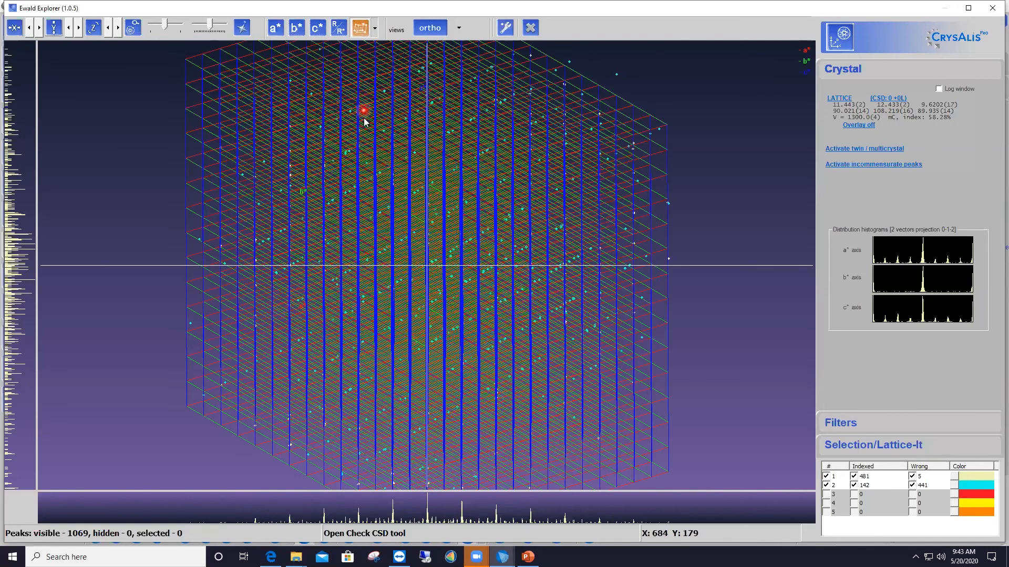
pyautogui.click(278, 31)
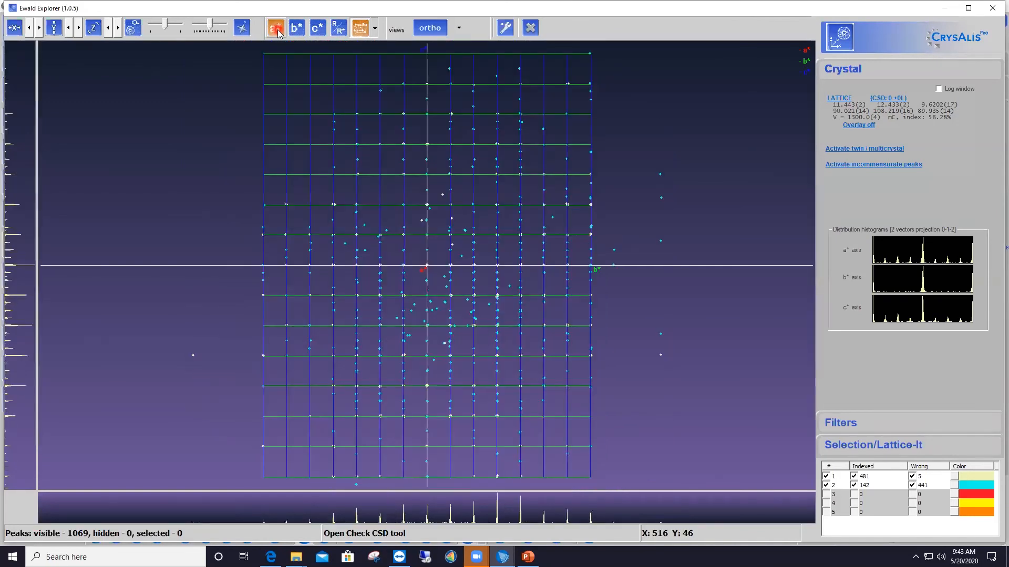
pyautogui.click(826, 486)
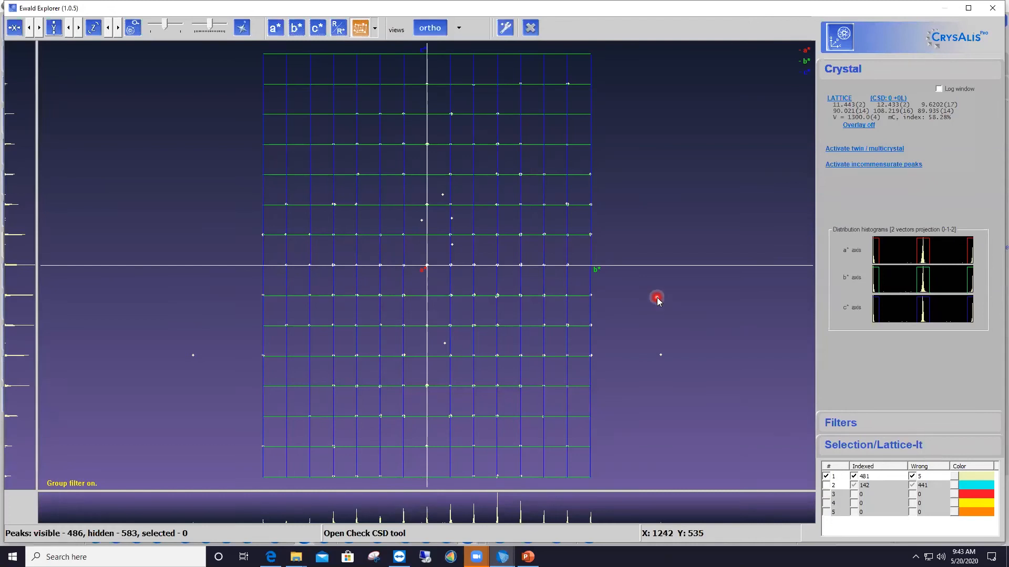
# Step: Scale the displayed peak sizes by intensity and inspect the lattice fit along c* and b*
pyautogui.click(505, 28)
pyautogui.click(492, 138)
pyautogui.click(537, 435)
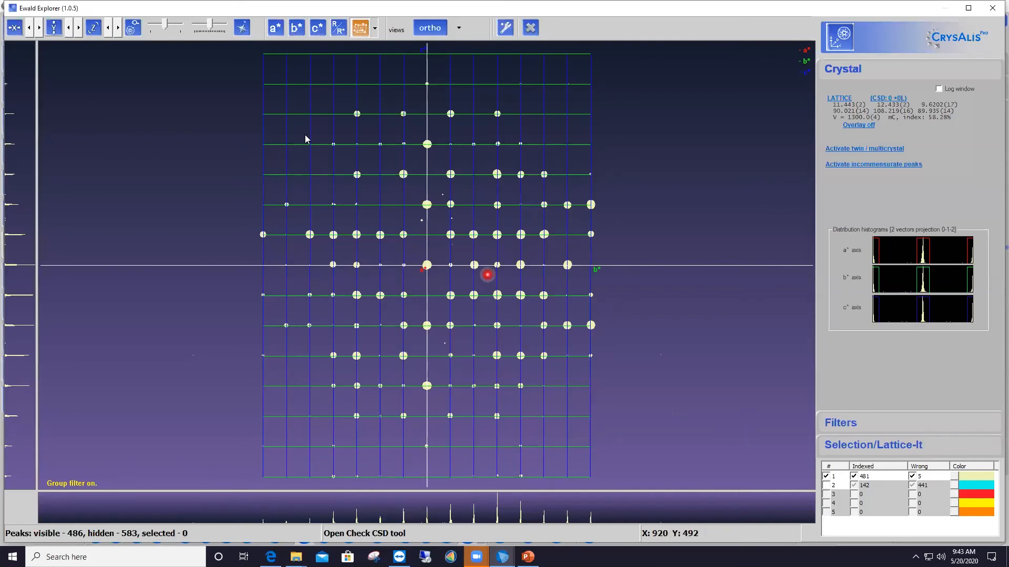
pyautogui.click(298, 32)
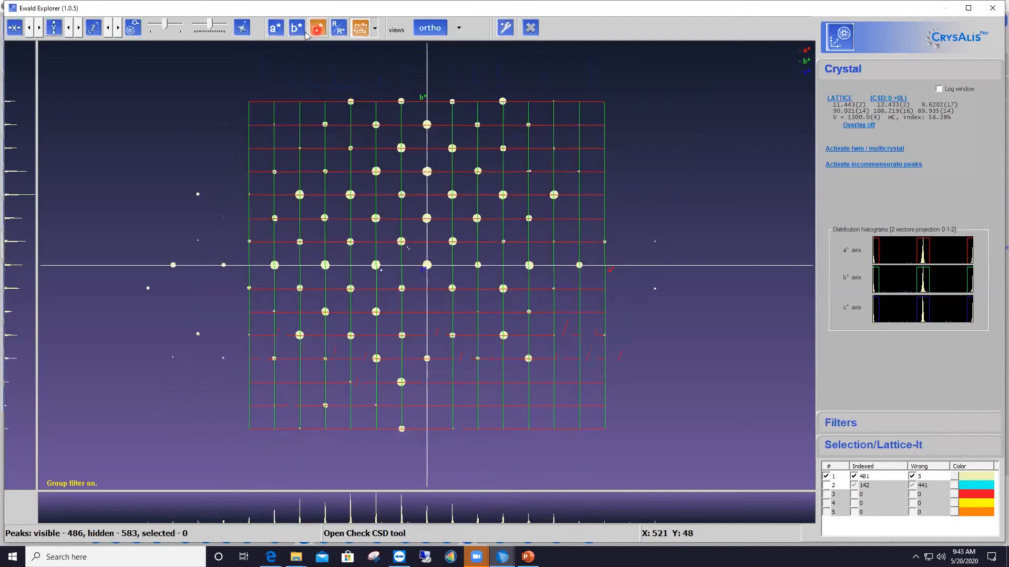
pyautogui.click(298, 30)
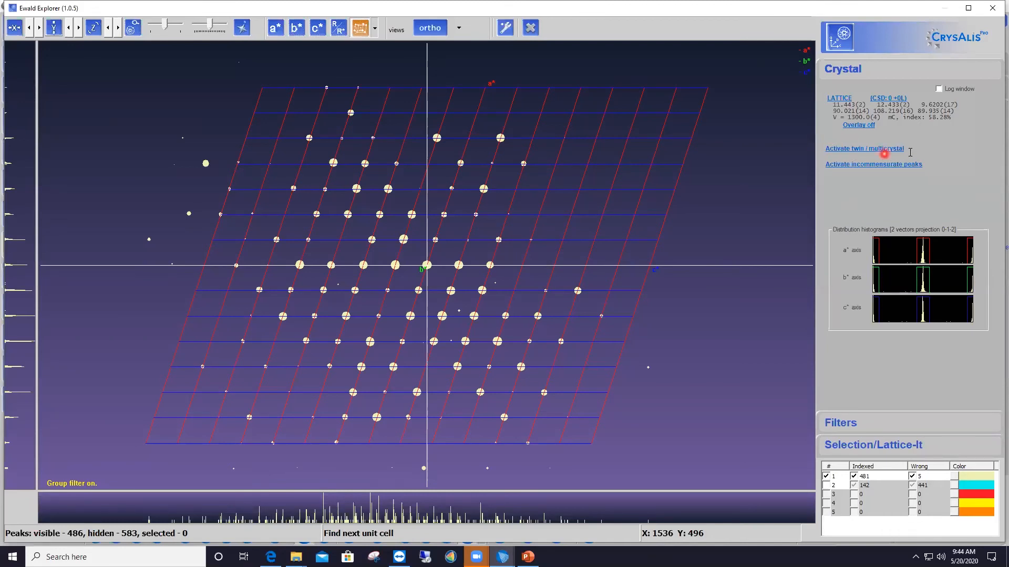
# Step: Find the next twin component in the wrong peaks and check the rotation between the two components
pyautogui.click(855, 150)
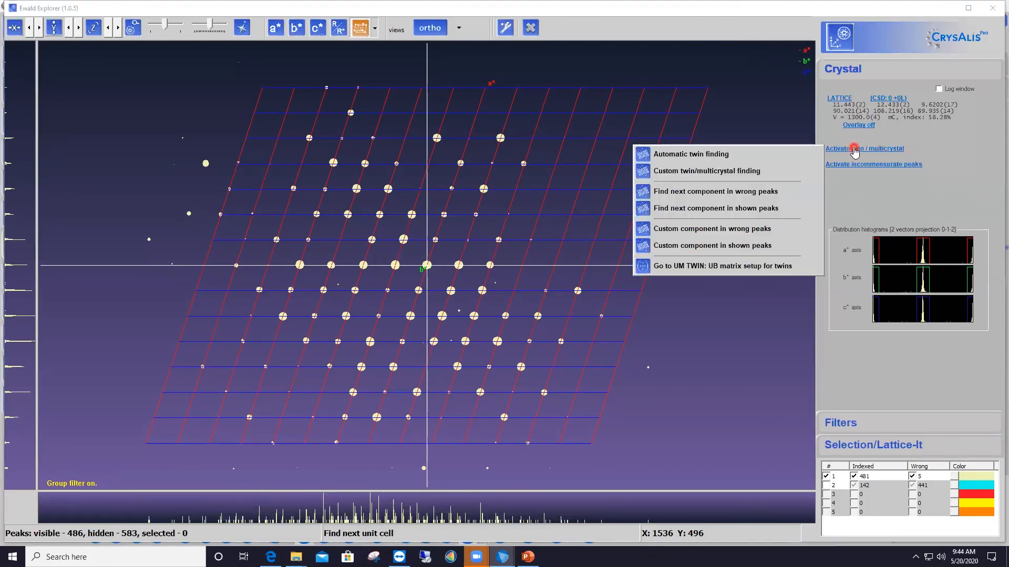
pyautogui.click(791, 197)
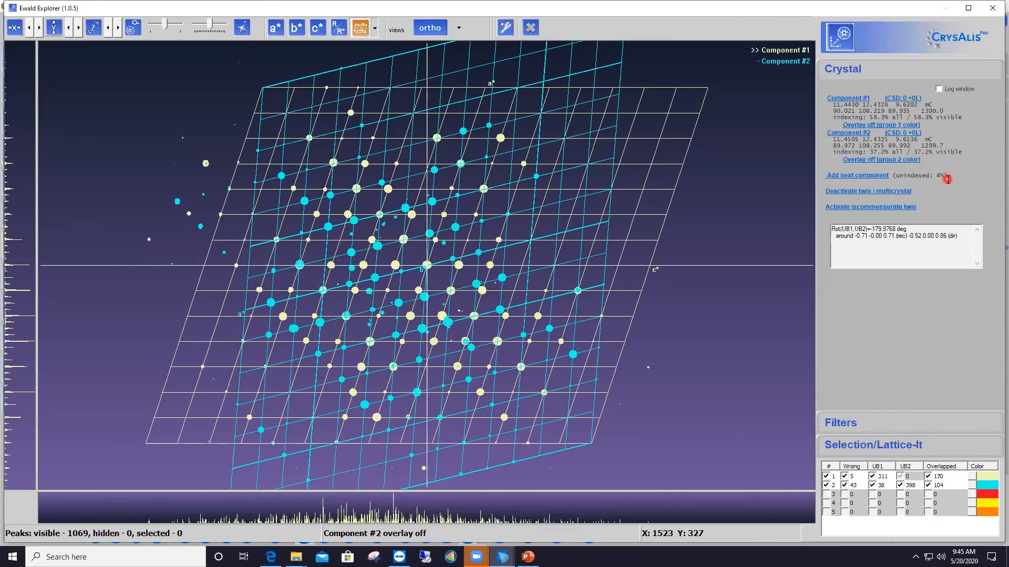
pyautogui.moveTo(899, 230)
pyautogui.mouseDown()
pyautogui.moveTo(871, 230)
pyautogui.moveTo(895, 237)
pyautogui.mouseUp()
# Step: Switch peak groups 1 and 2 off and on to compare them, and close Ewald Explorer and the Lattice wizard
pyautogui.click(826, 485)
pyautogui.click(826, 477)
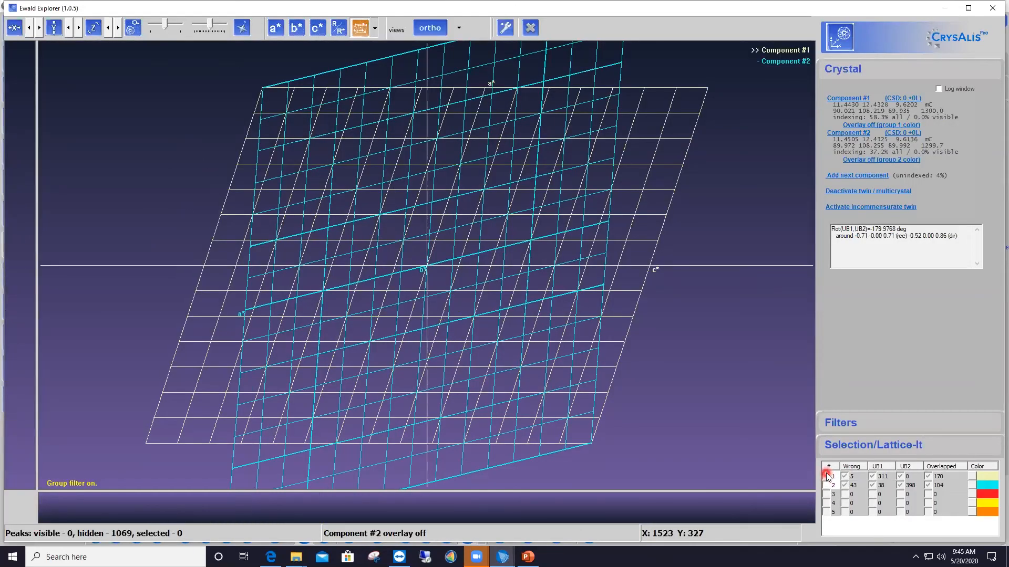
pyautogui.click(826, 477)
pyautogui.click(826, 486)
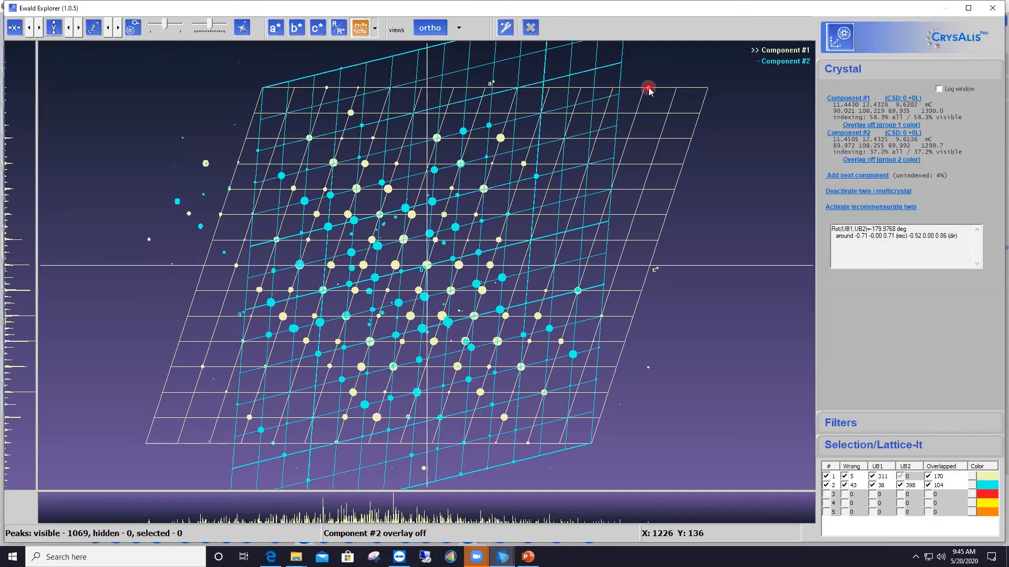
pyautogui.click(532, 31)
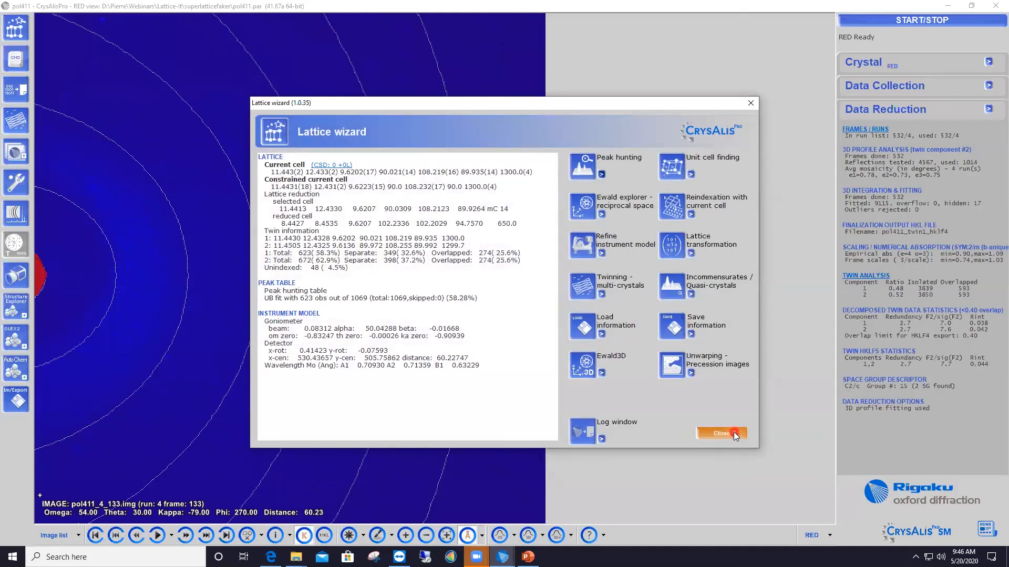
pyautogui.click(736, 432)
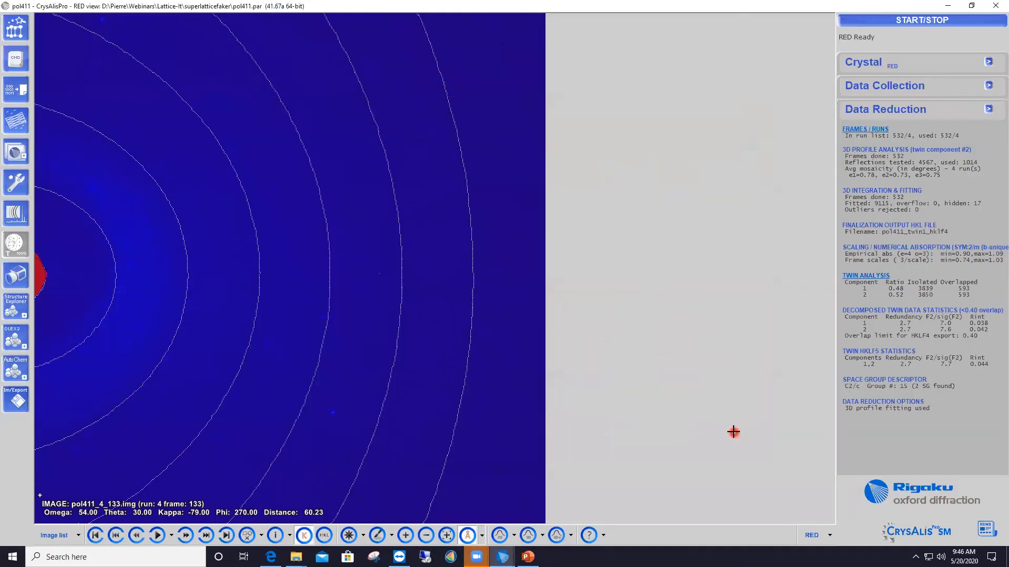
# Step: Examine the orientation matrix and twin settings in data reduction with options, and cancel the assistant
pyautogui.click(926, 23)
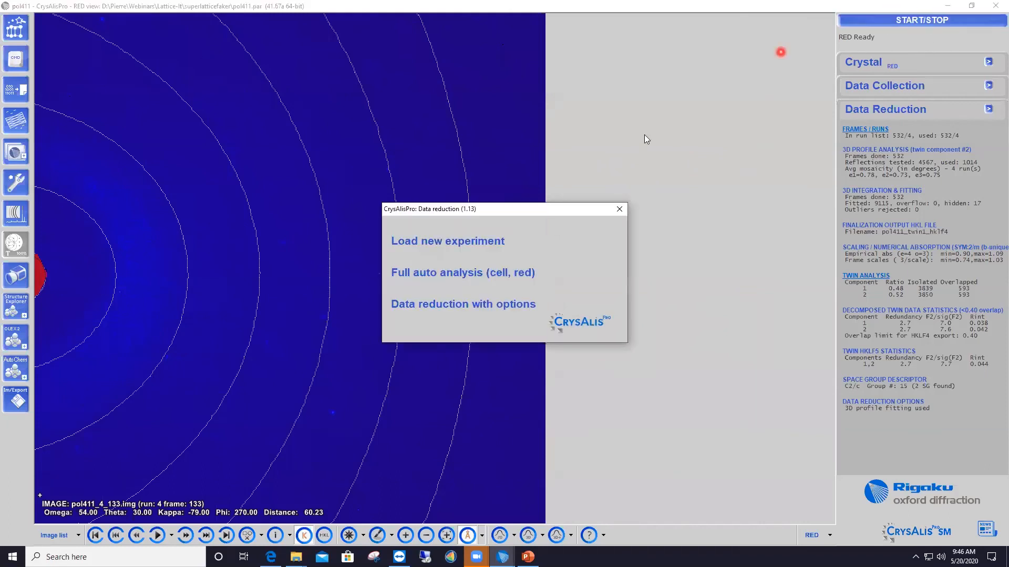
pyautogui.click(509, 307)
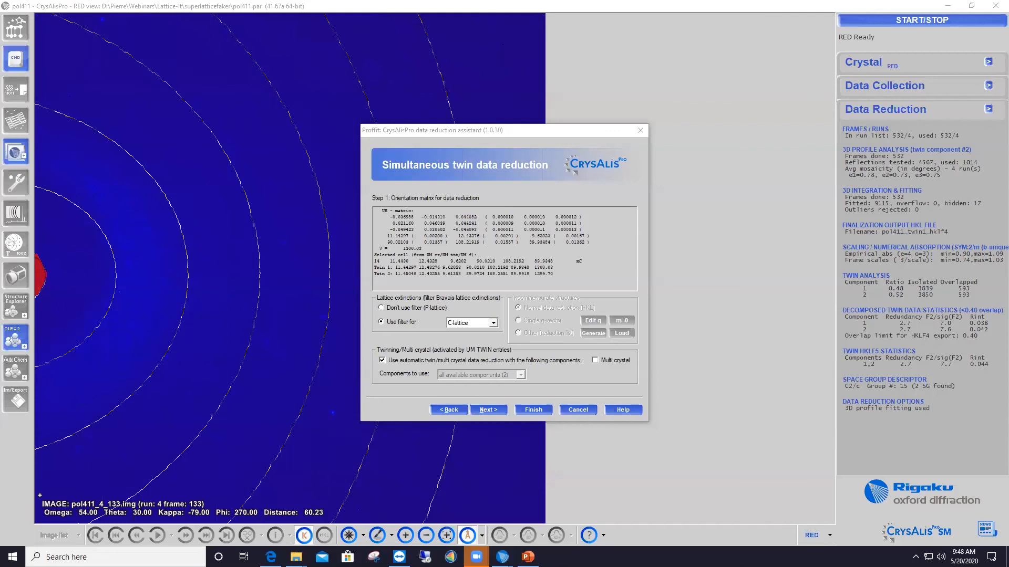
pyautogui.click(582, 411)
pyautogui.click(582, 411)
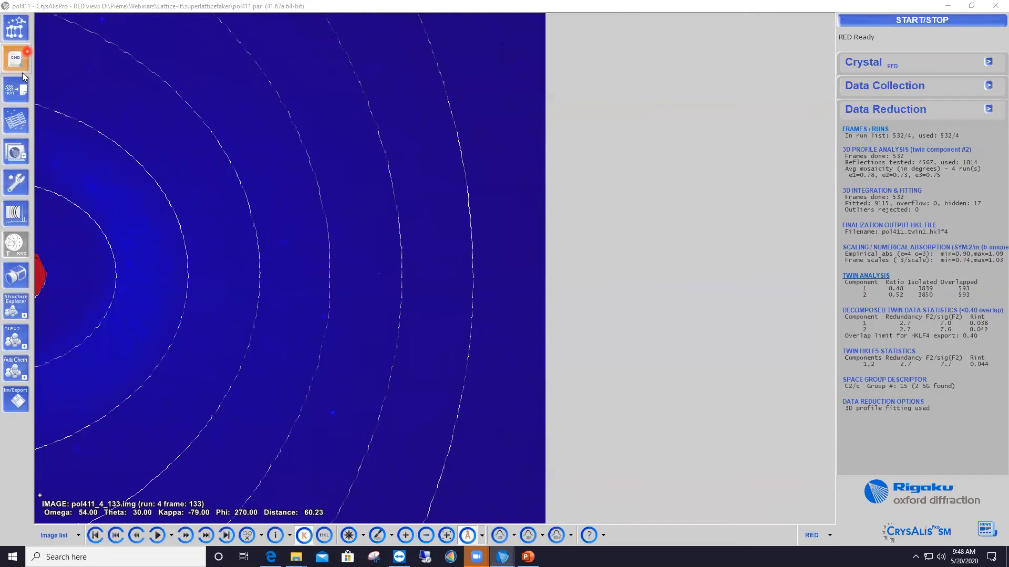
# Step: Reopen Ewald Explorer from the Lattice wizard to review the two twin components, and close both windows
pyautogui.click(16, 36)
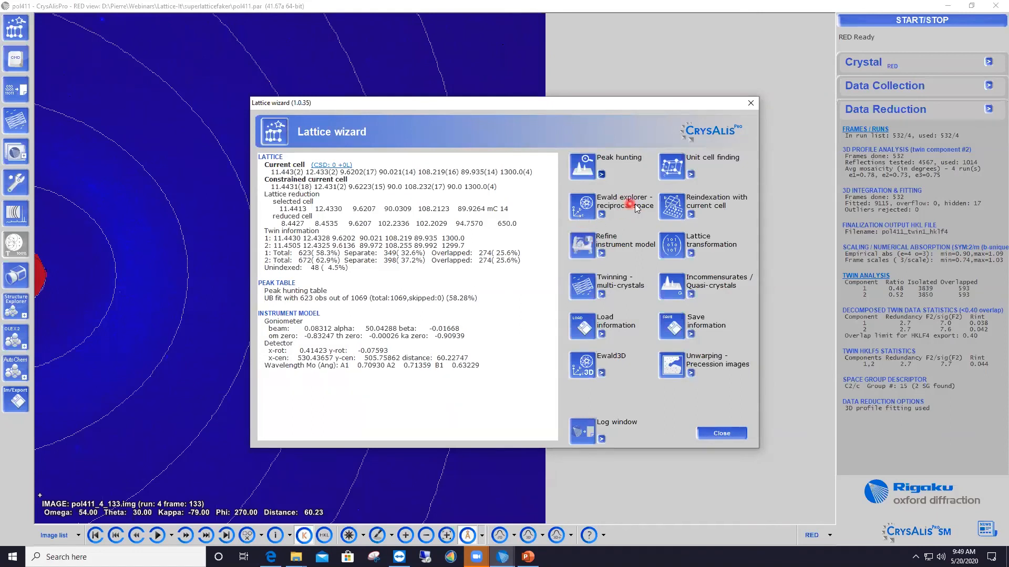
pyautogui.click(589, 208)
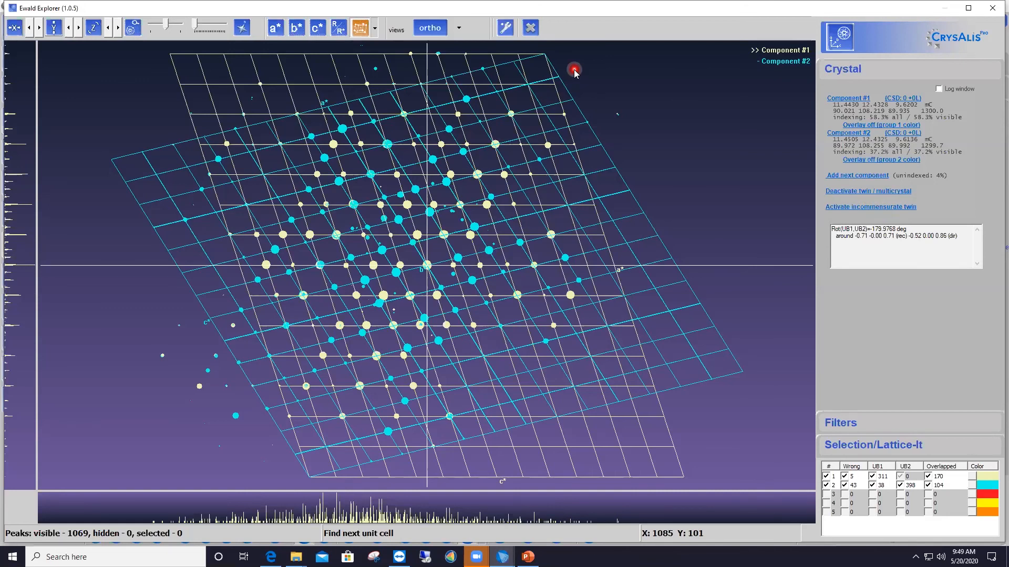
pyautogui.click(532, 29)
pyautogui.click(720, 434)
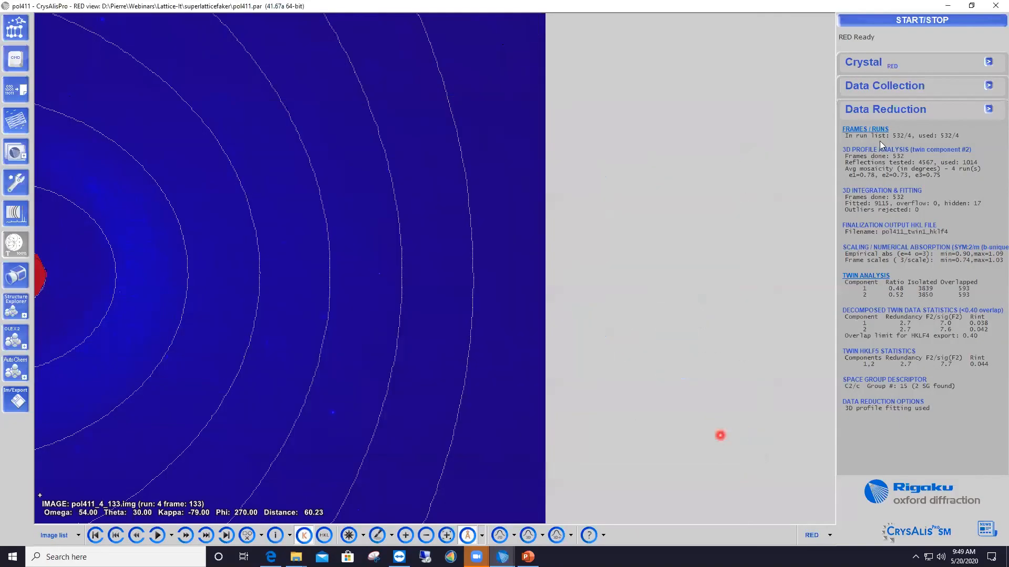
# Step: Start data reduction with options for the two-component twin
pyautogui.click(906, 21)
pyautogui.click(487, 305)
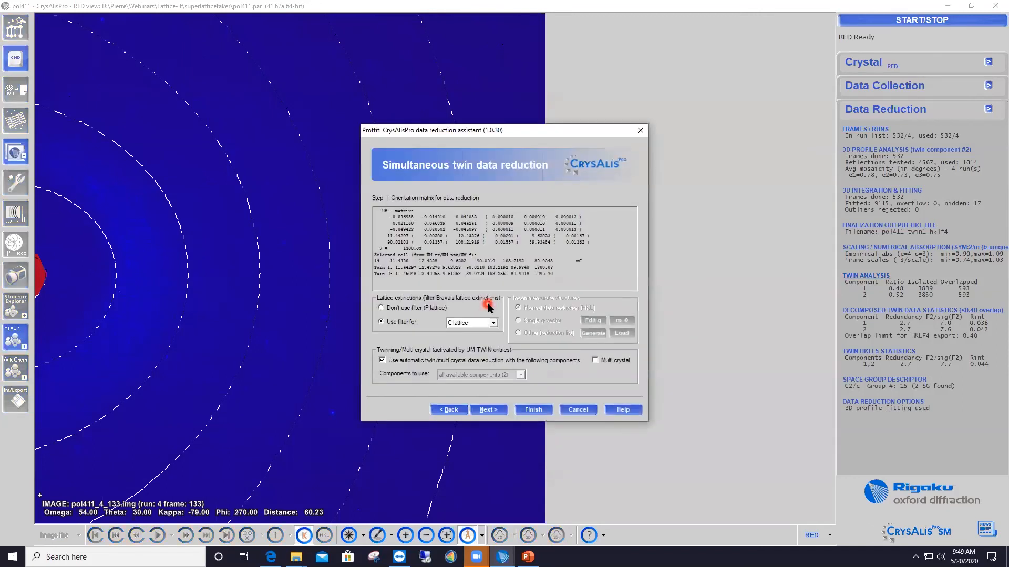